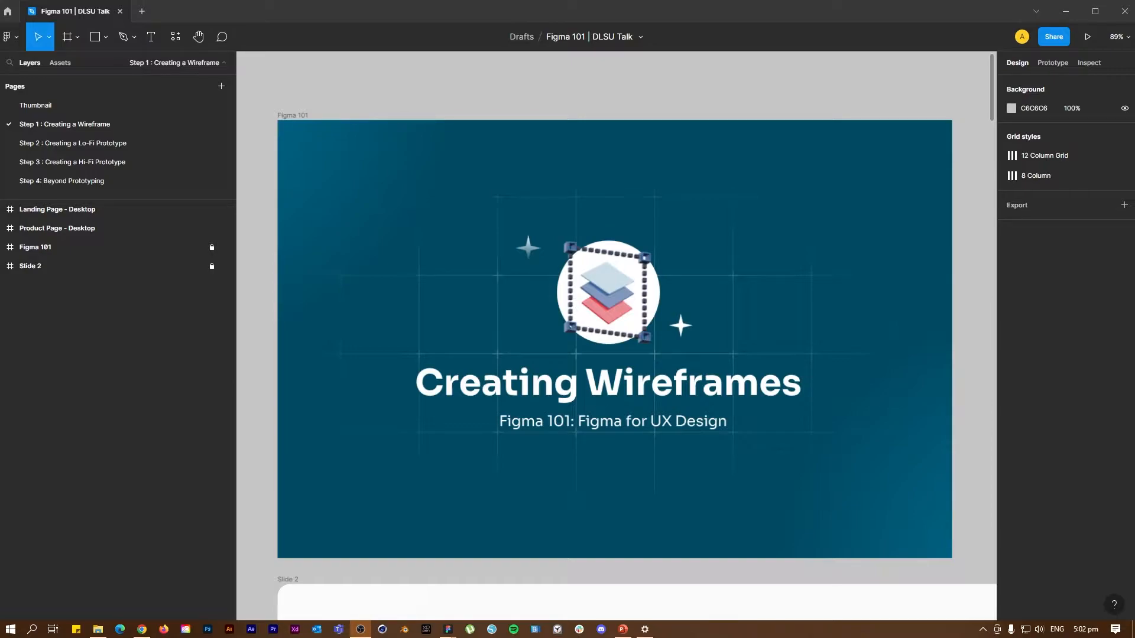
- Examine the Task Flow slide from the landing page through payment completion, including the highlighted Landing Page section with its Header and Hero
scroll(666, 355, down, 7)
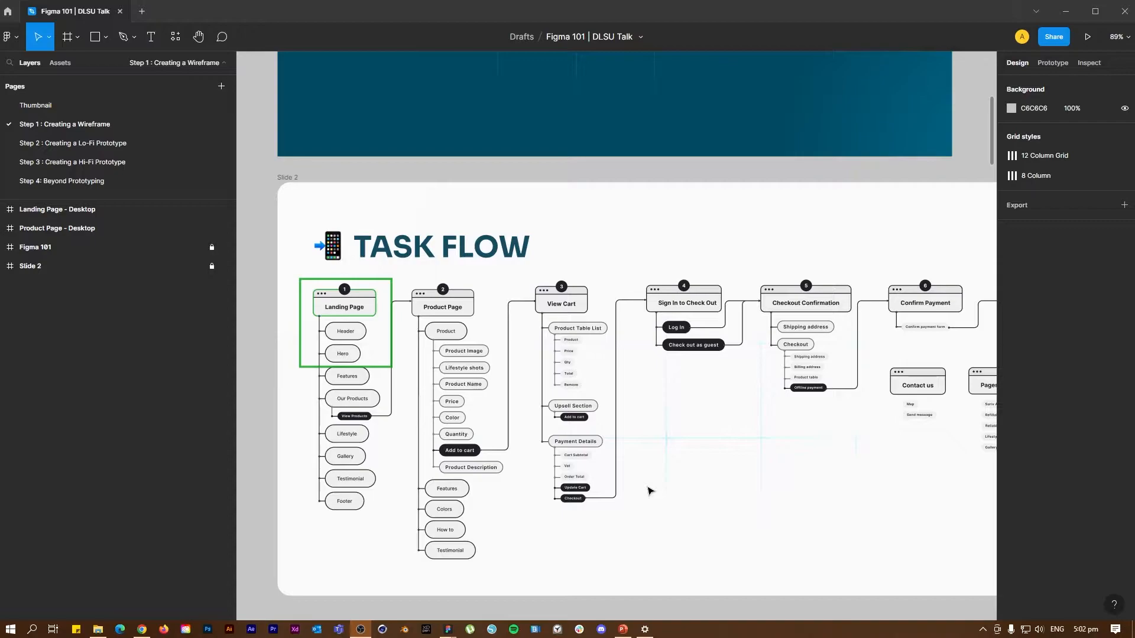
drag(488, 174, 466, 153)
drag(772, 186, 856, 177)
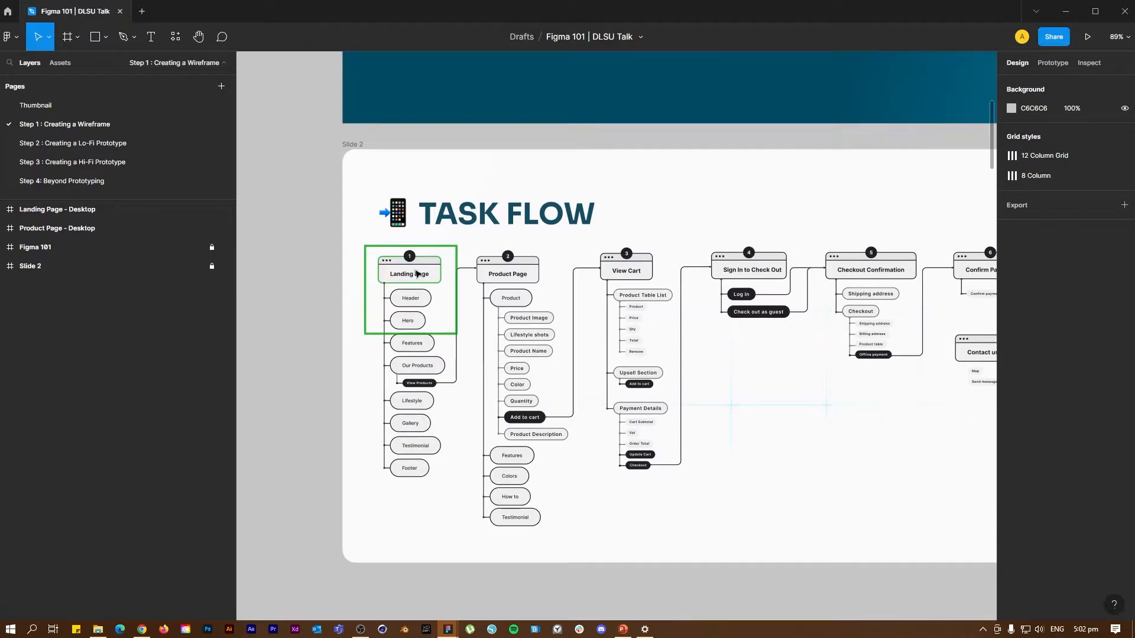
drag(824, 215, 555, 197)
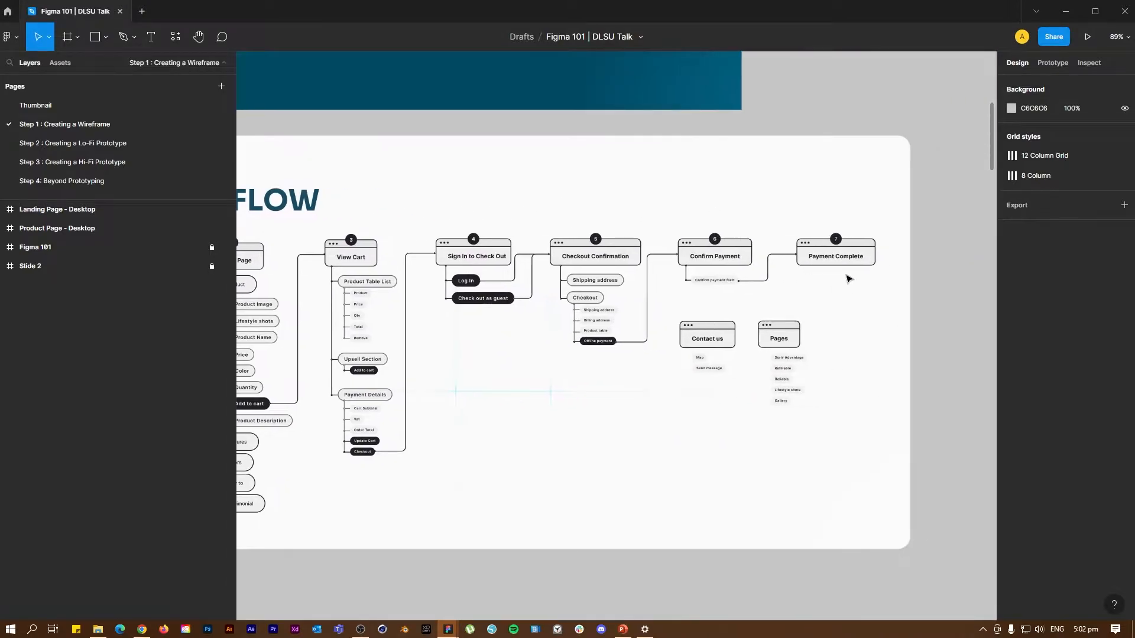
drag(459, 192, 723, 200)
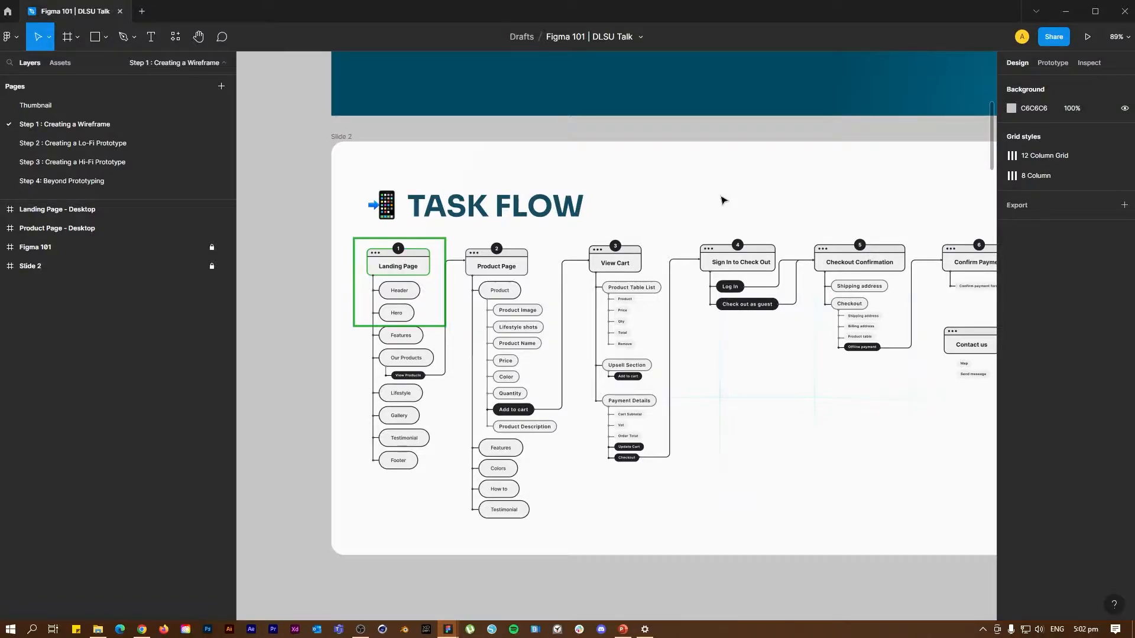
scroll(347, 256, up, 5)
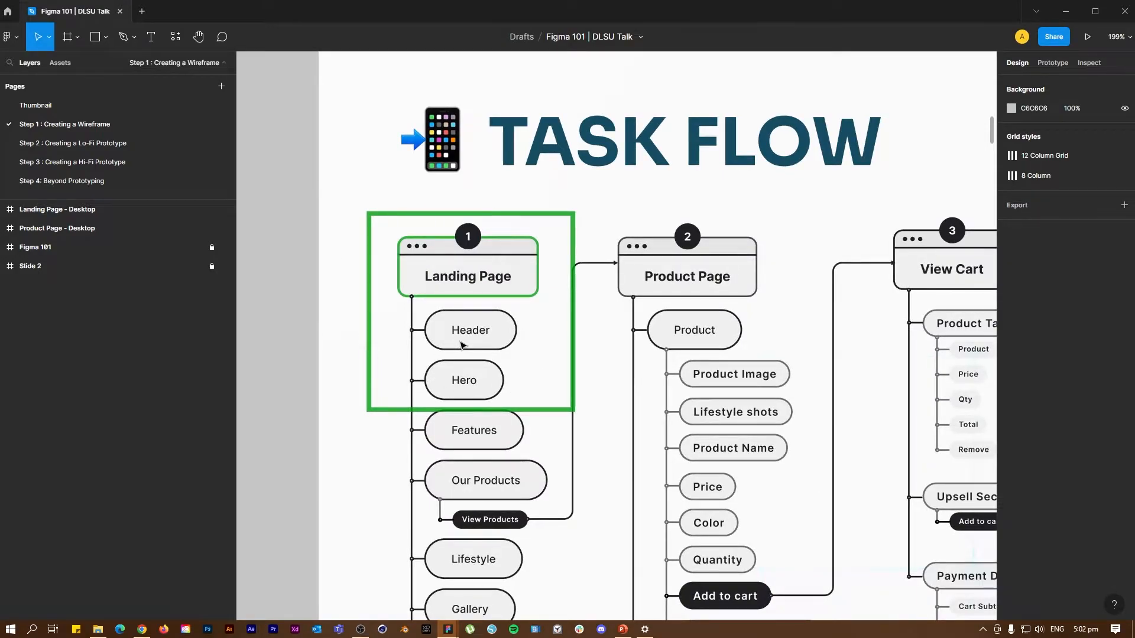
scroll(468, 375, down, 5)
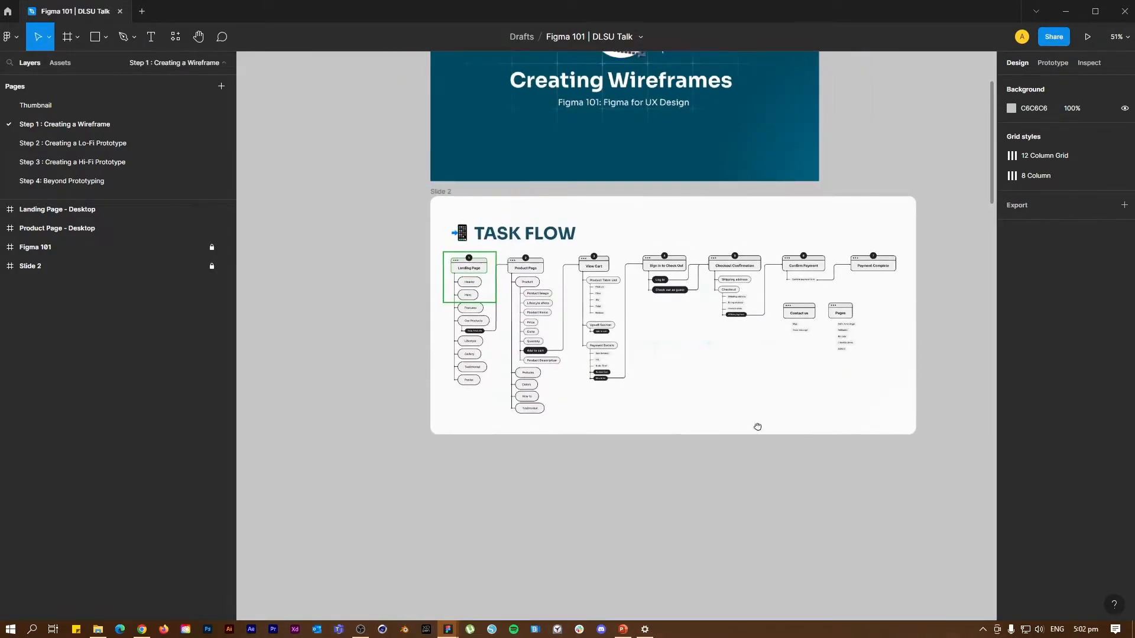
drag(761, 440, 719, 296)
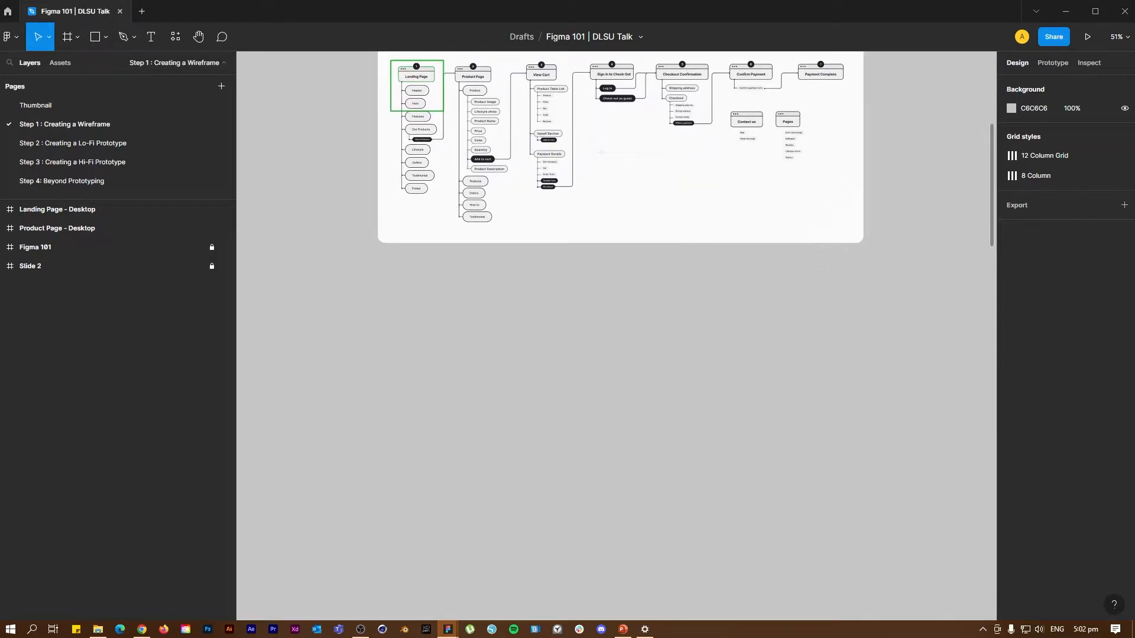
key(alt+Tab)
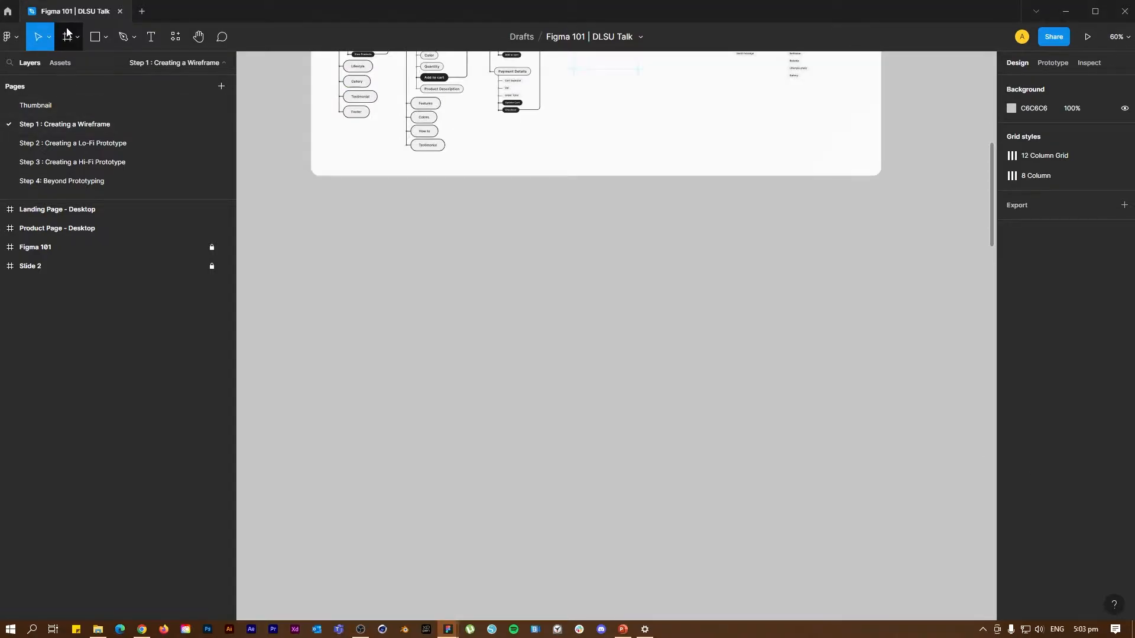
- Draw a freehand frame in the empty canvas area below the Task Flow slide and delete it
click(68, 35)
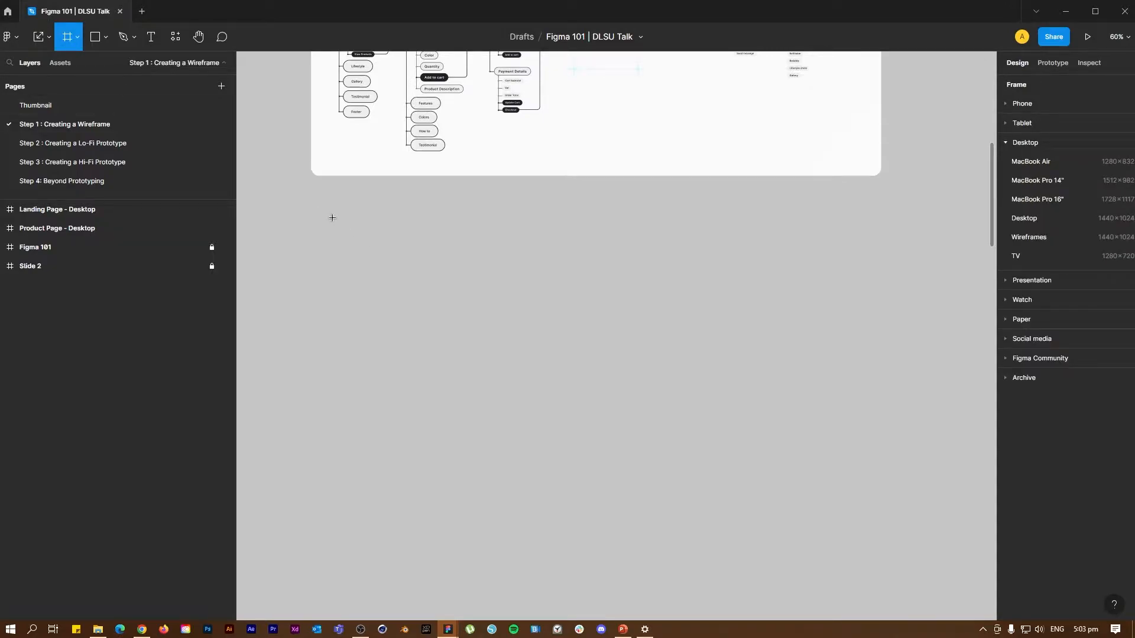
mouse_move(320, 217)
mouse_down()
mouse_move(491, 401)
mouse_move(736, 530)
mouse_up()
click(292, 274)
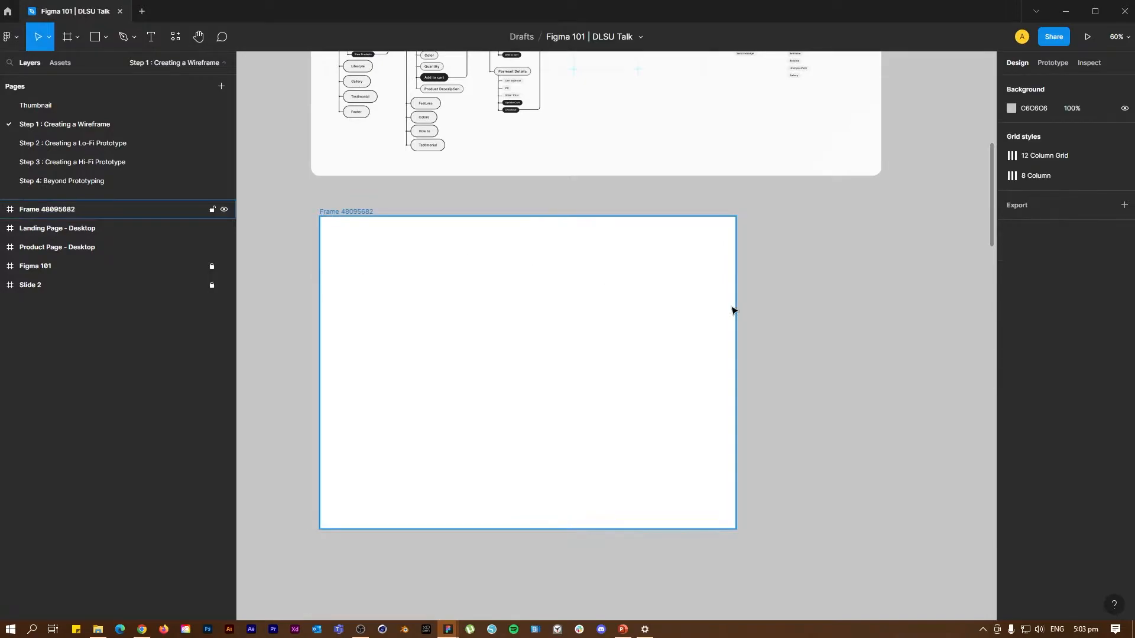
click(636, 271)
drag(590, 306, 610, 351)
key(Delete)
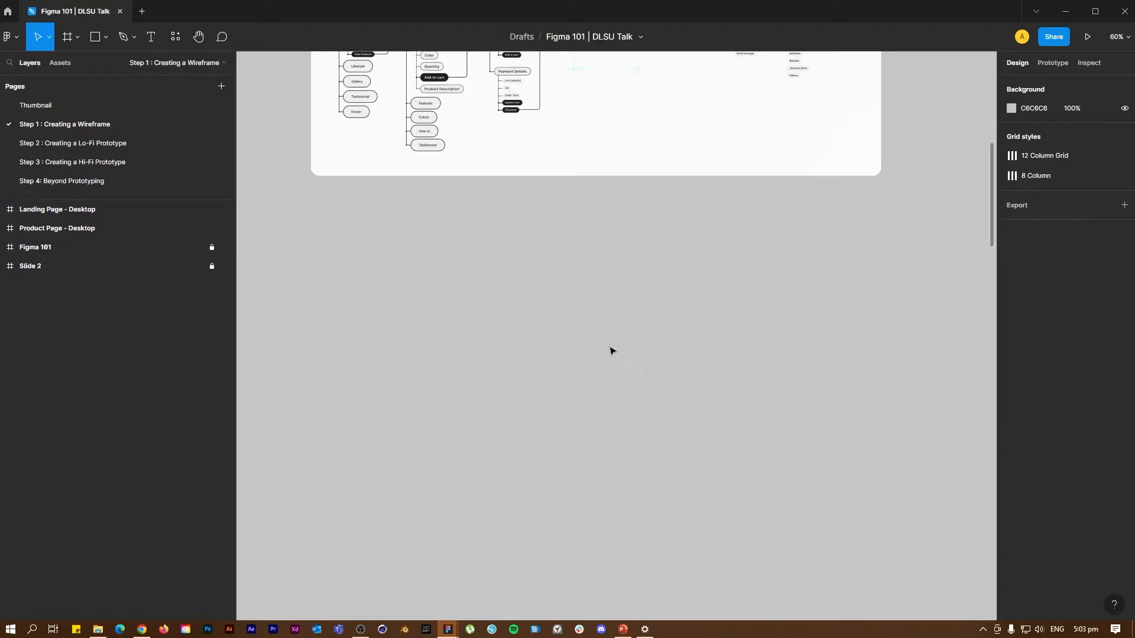
- Draw a new frame of about 811 × 804 on the empty canvas below the Task Flow slide
key(f)
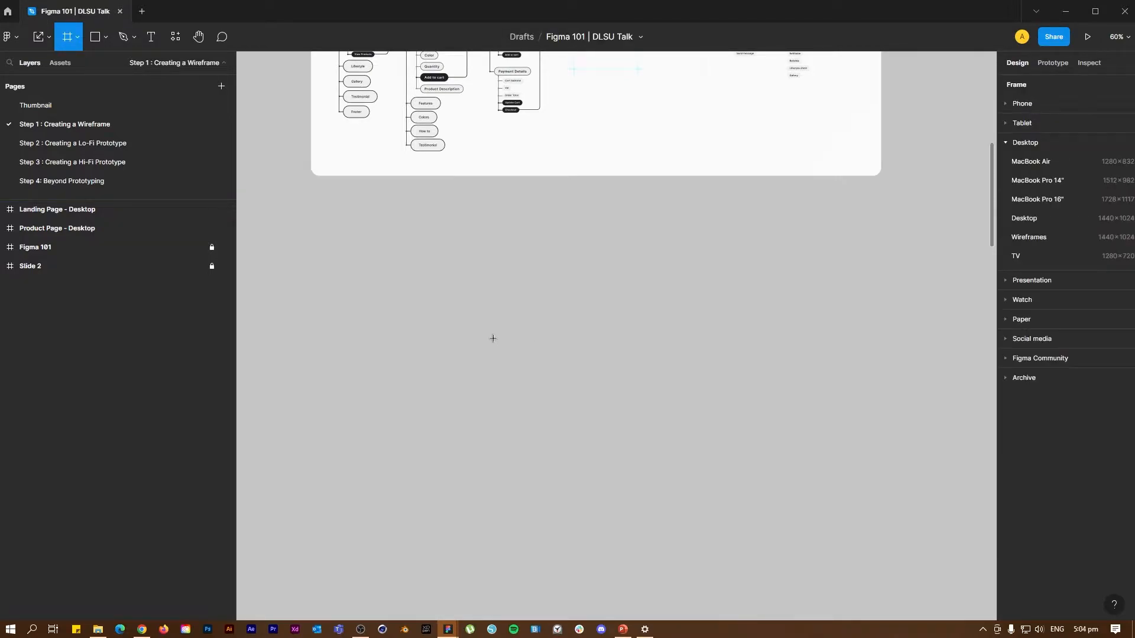
drag(317, 216, 872, 467)
drag(866, 539, 605, 502)
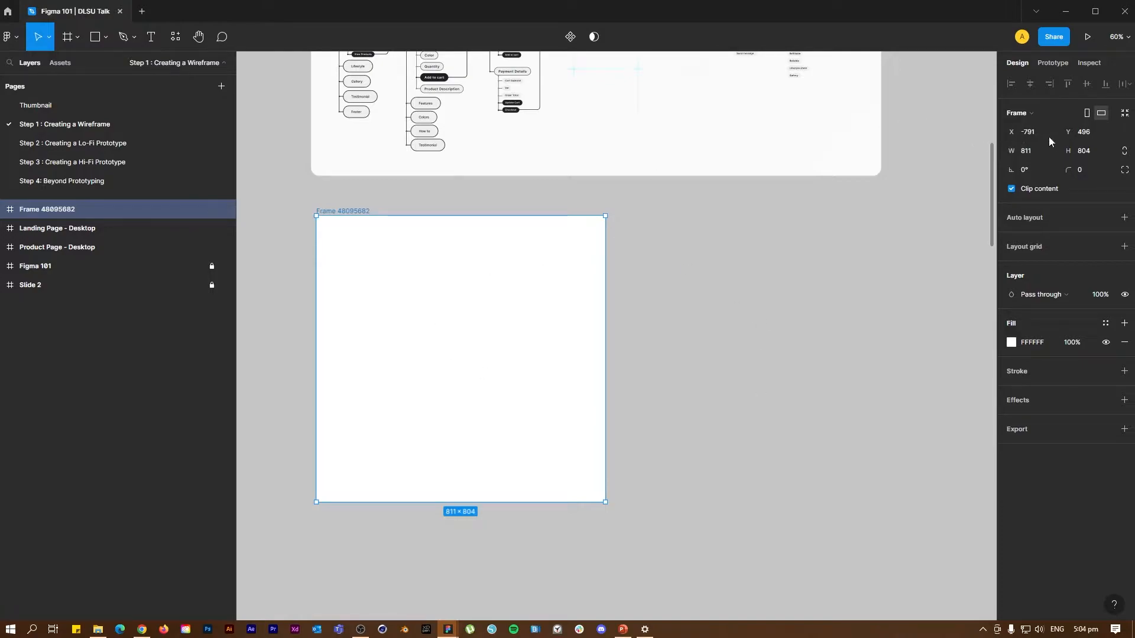
- Set the drawn frame's width to 1080 and its height to 1920
click(1050, 153)
text(1080)
click(1090, 150)
text(1020)
key(Return)
key(shift+2)
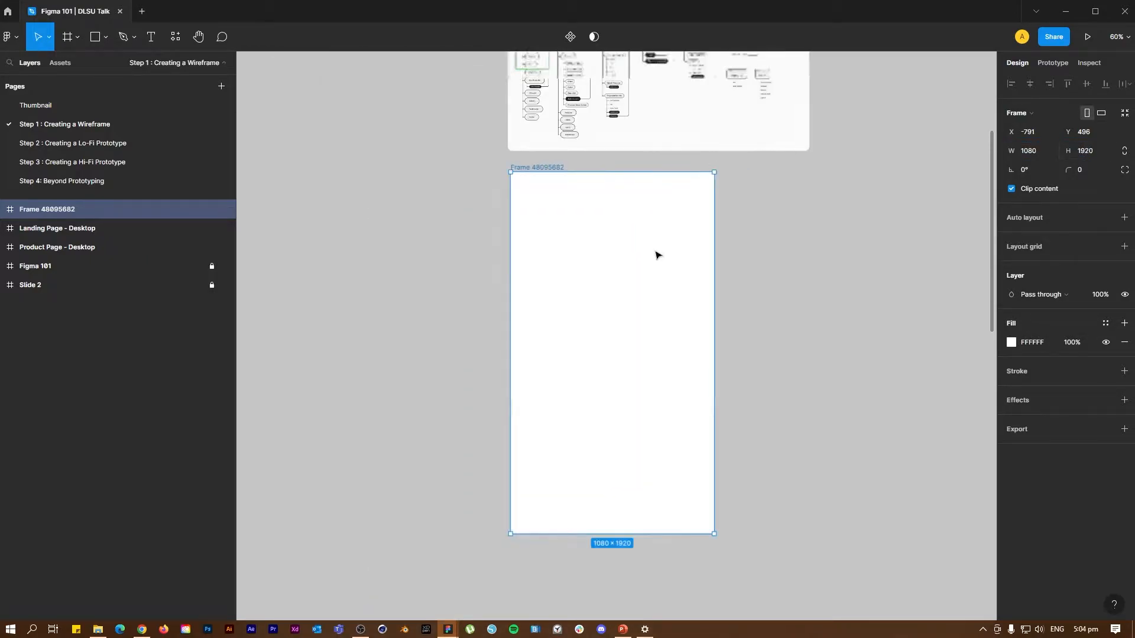
- Delete the 1080 × 1920 frame from the canvas
click(755, 375)
scroll(755, 375, up, 3)
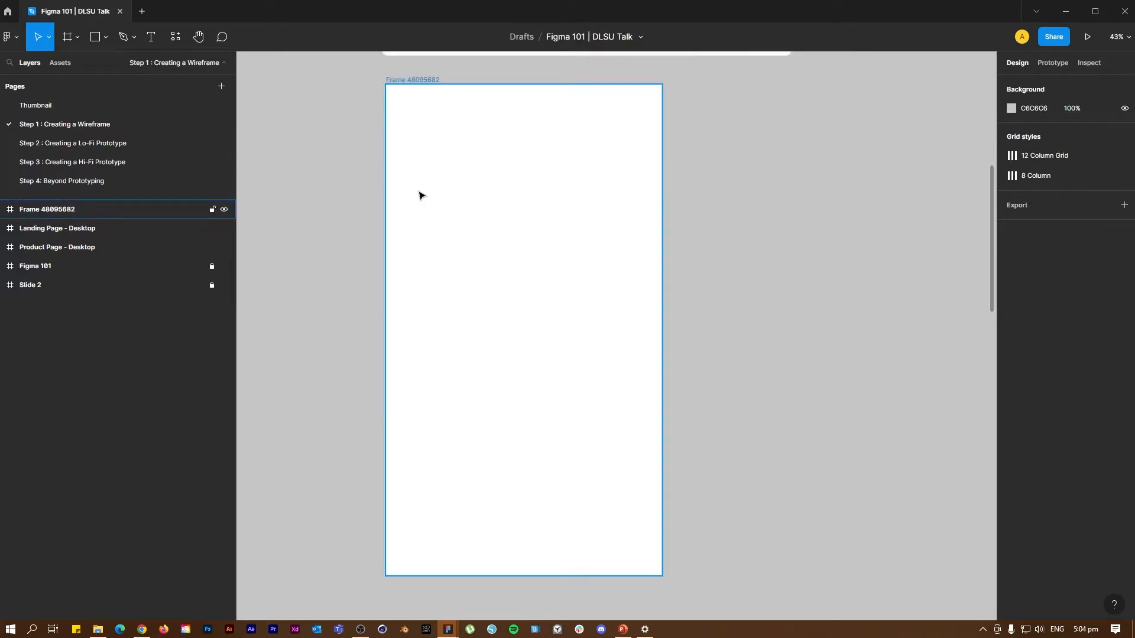
key(Delete)
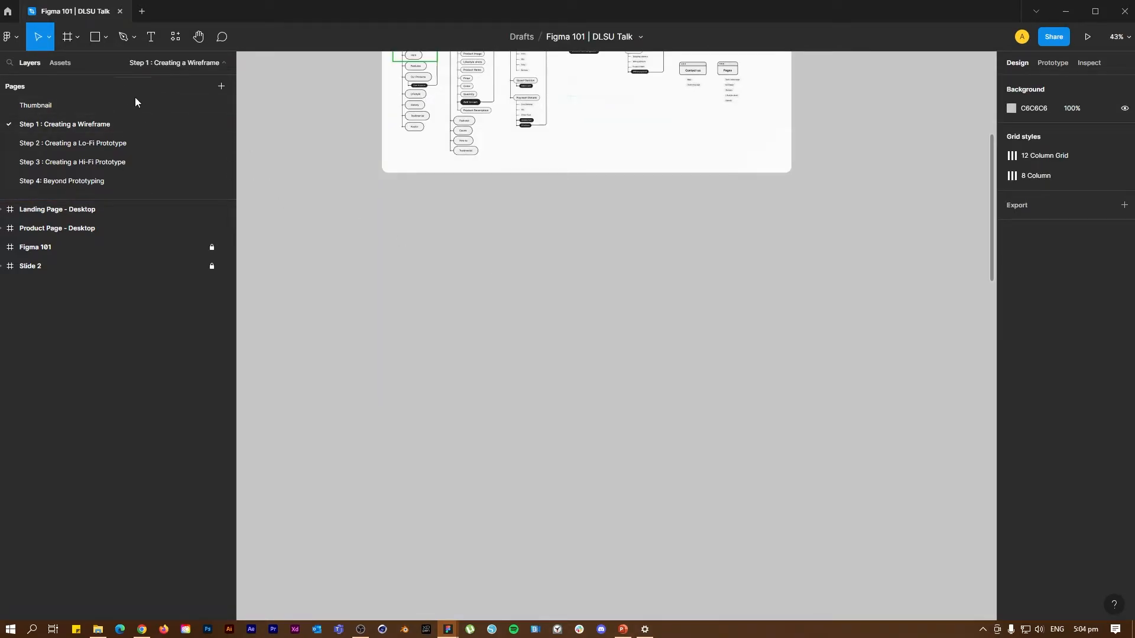
- Add a frame below the Task Flow slide using the iPhone 14 phone preset
click(67, 37)
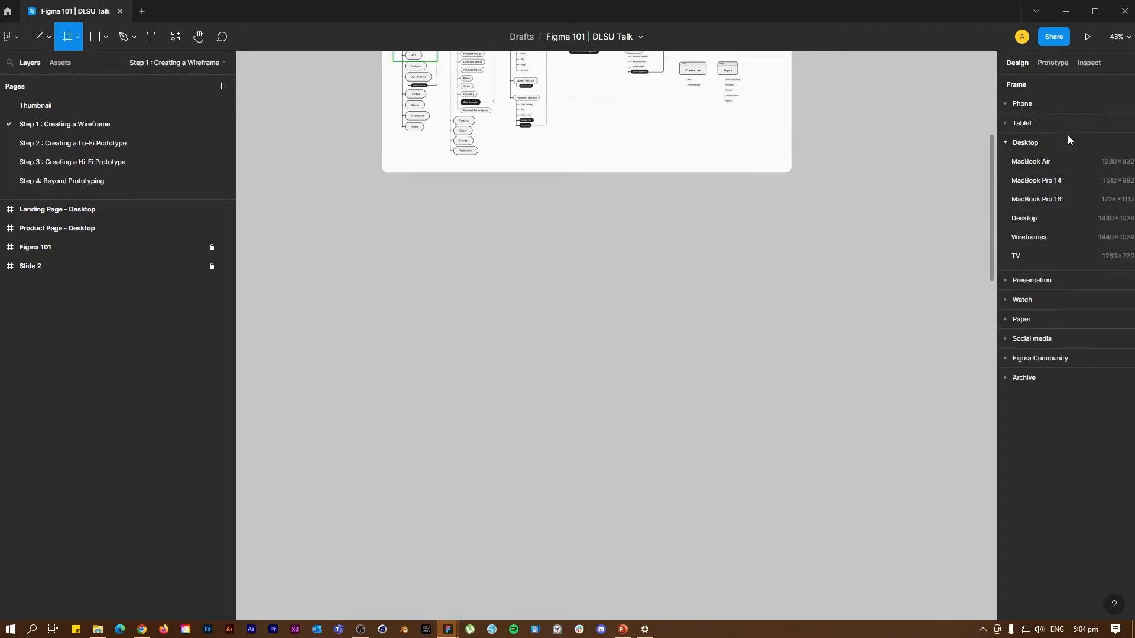
click(1003, 142)
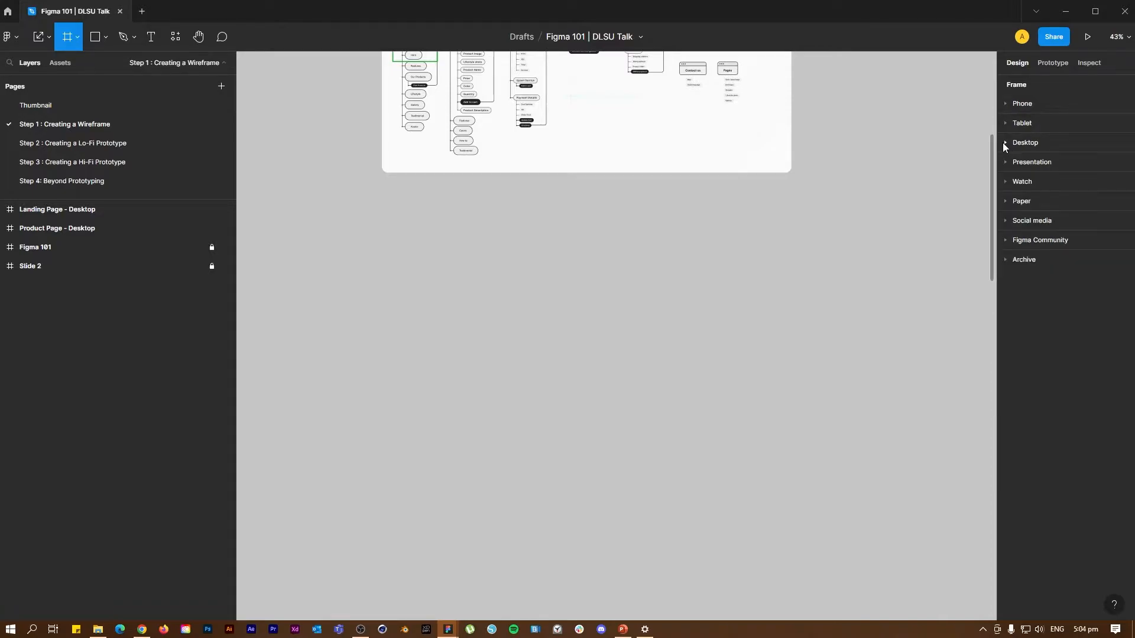
click(1004, 106)
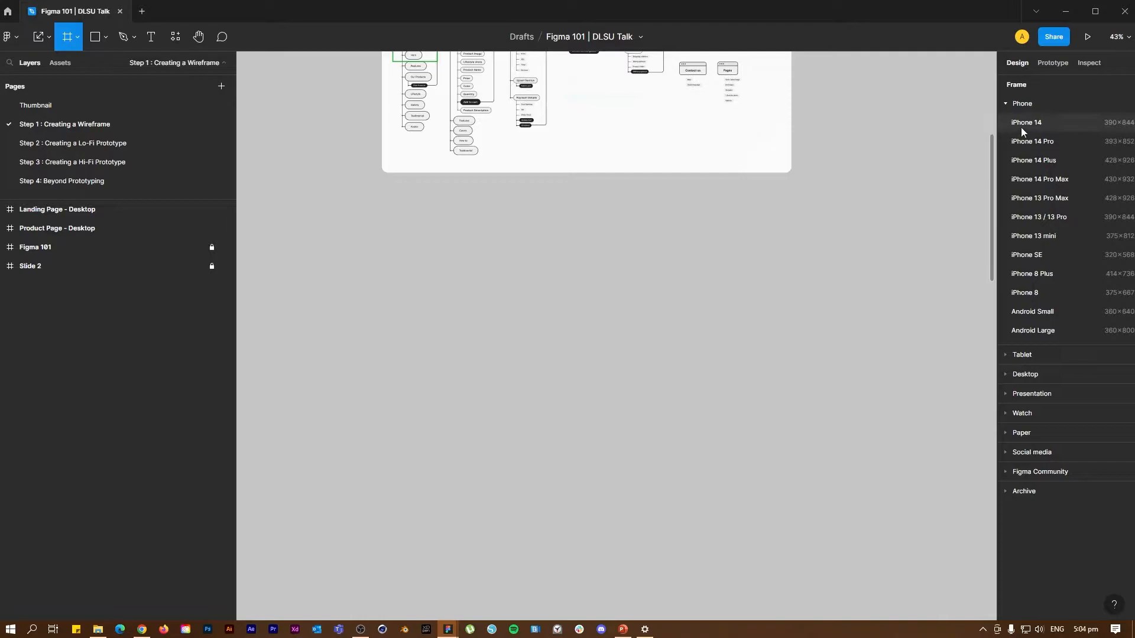
click(1023, 124)
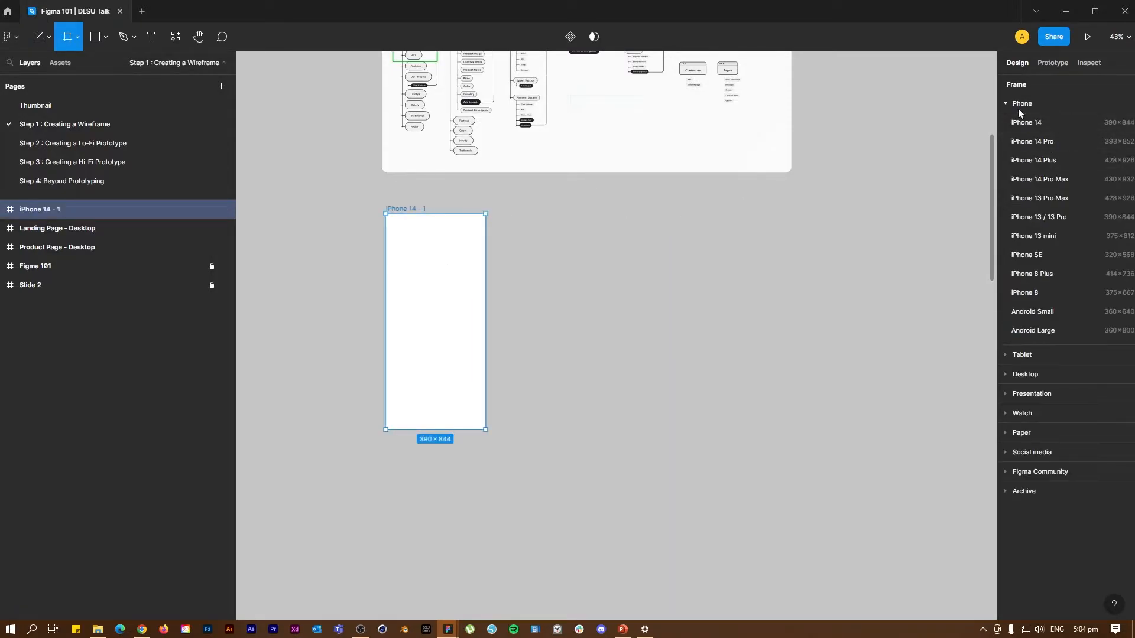
- Add a second frame beside the phone frame using the iPad mini 8.3 tablet preset
click(1005, 104)
click(1005, 123)
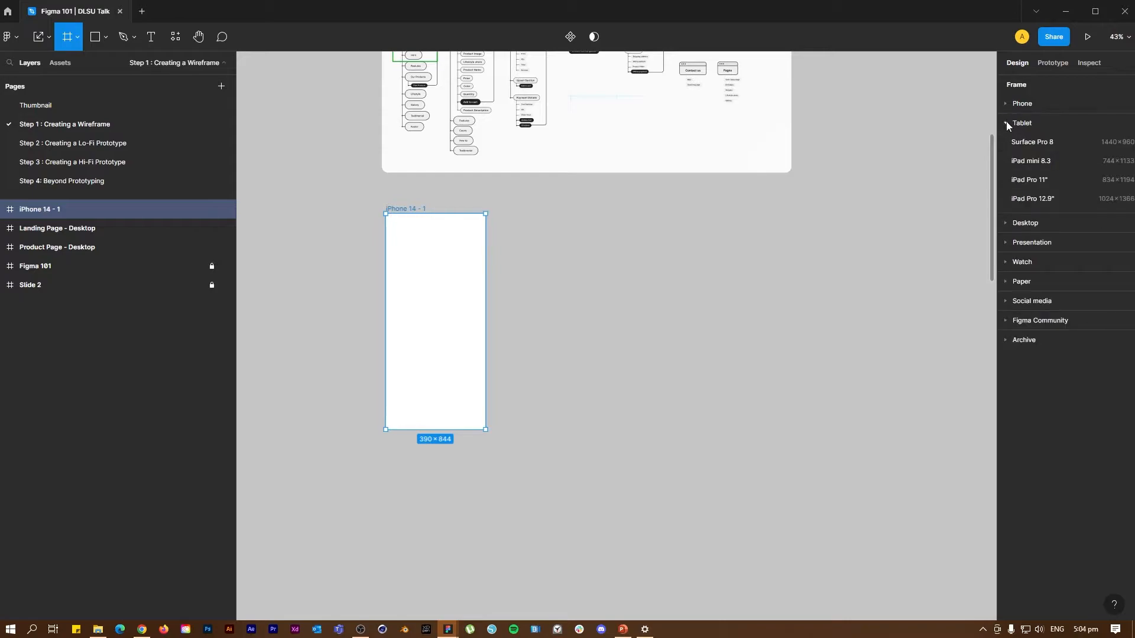
click(1033, 162)
key(f)
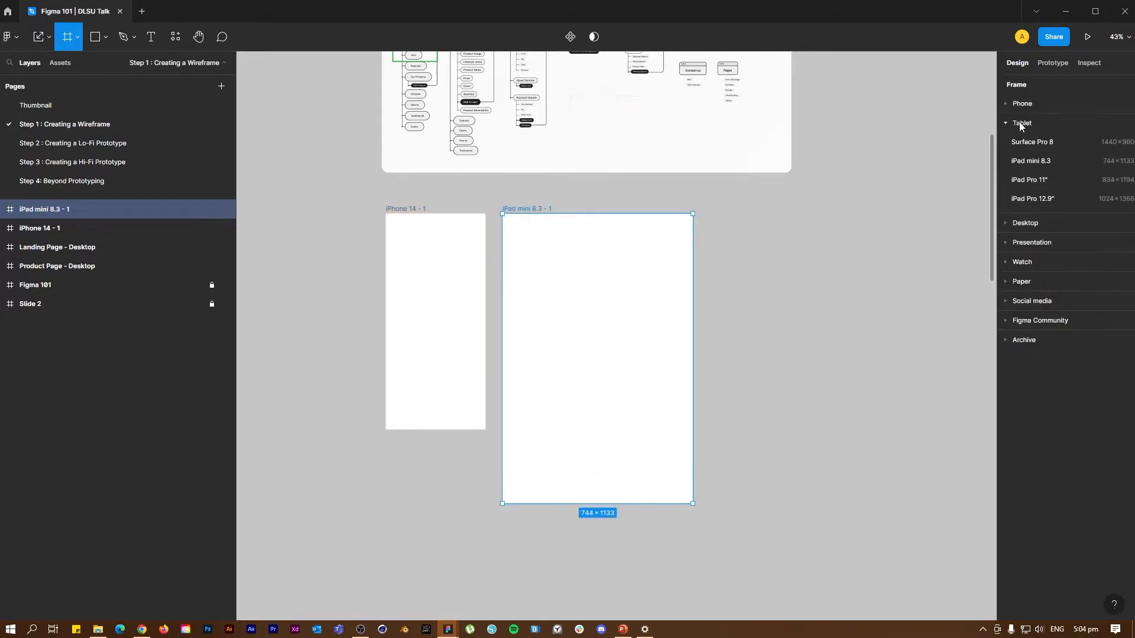
- Add a third frame beside the tablet frame using the Slide 4:3 presentation preset
click(1005, 124)
click(1005, 161)
click(1063, 200)
scroll(806, 248, down, 2)
click(461, 222)
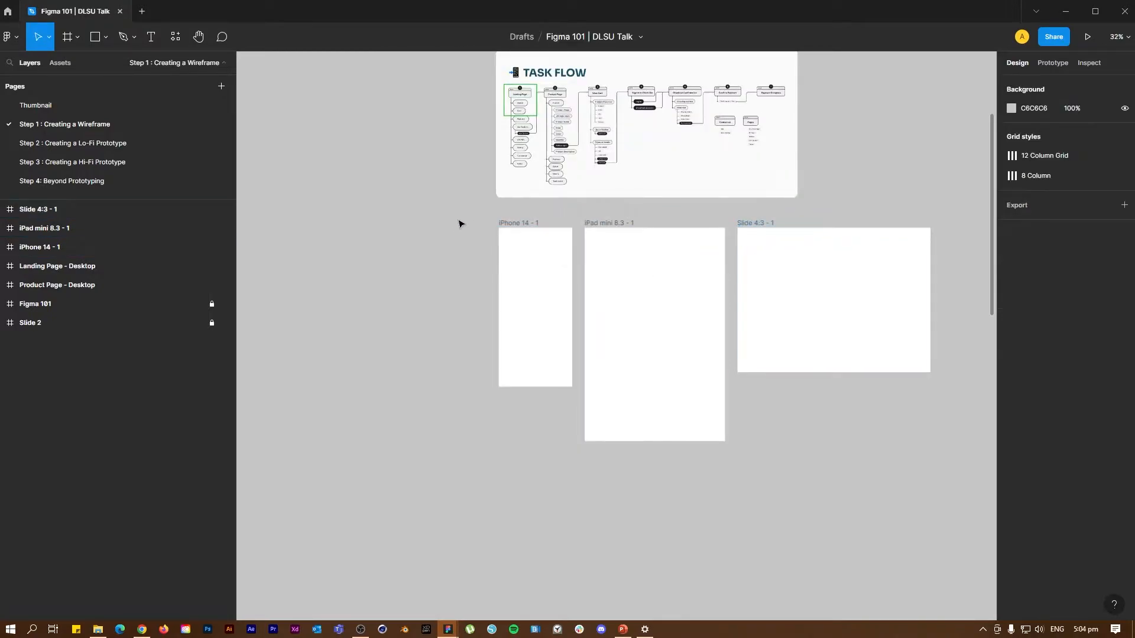
- Delete the iPhone 14, iPad mini 8.3 and Slide 4:3 frames together
scroll(455, 228, right, 3)
drag(392, 199, 900, 510)
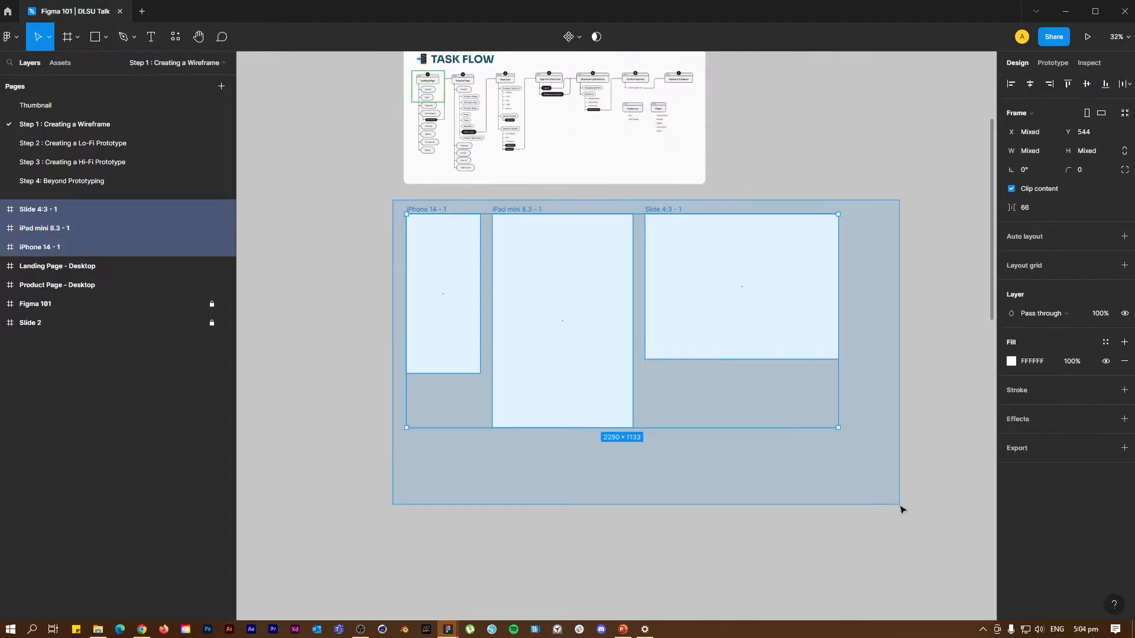
key(Delete)
- Add a 1440 × 1024 frame below the Task Flow slide using the Desktop preset
scroll(479, 271, up, 1)
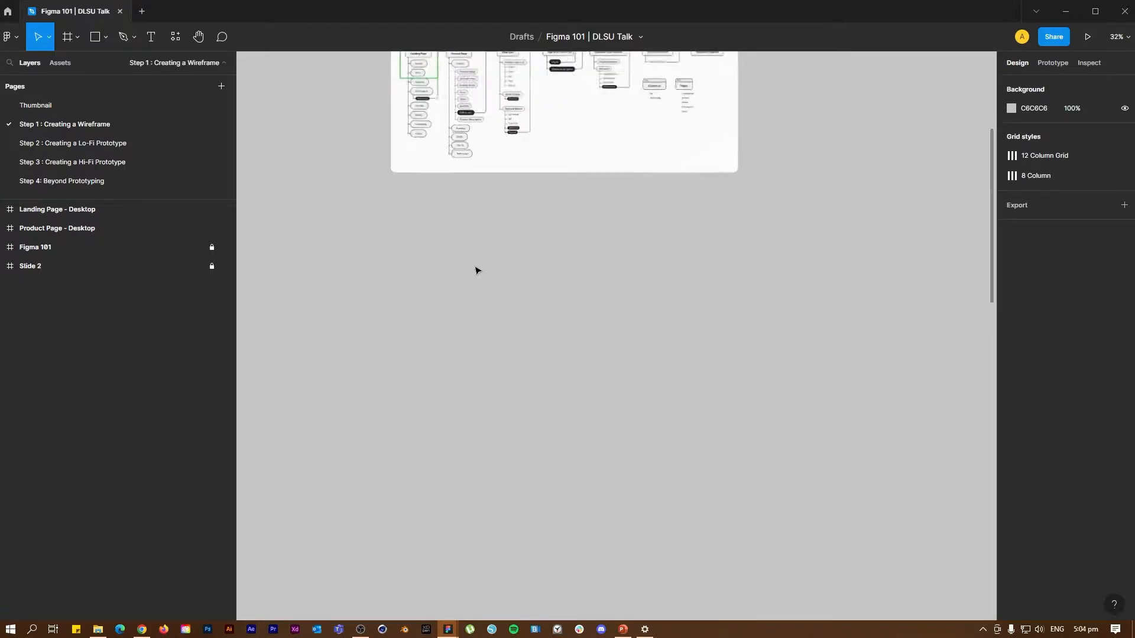
scroll(478, 270, up, 4)
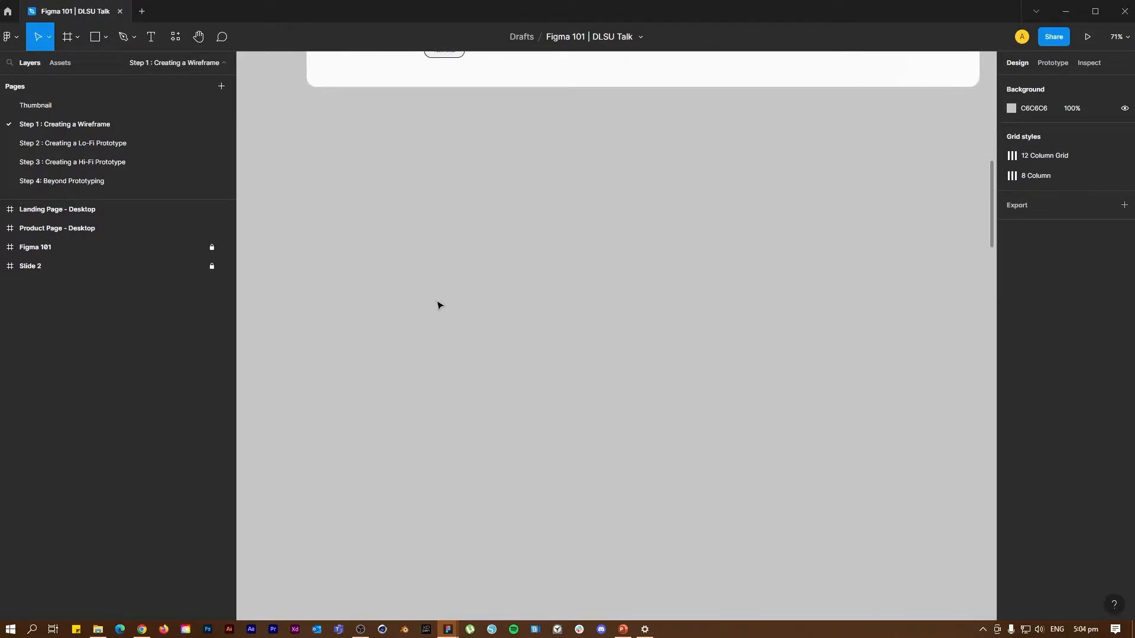
key(f)
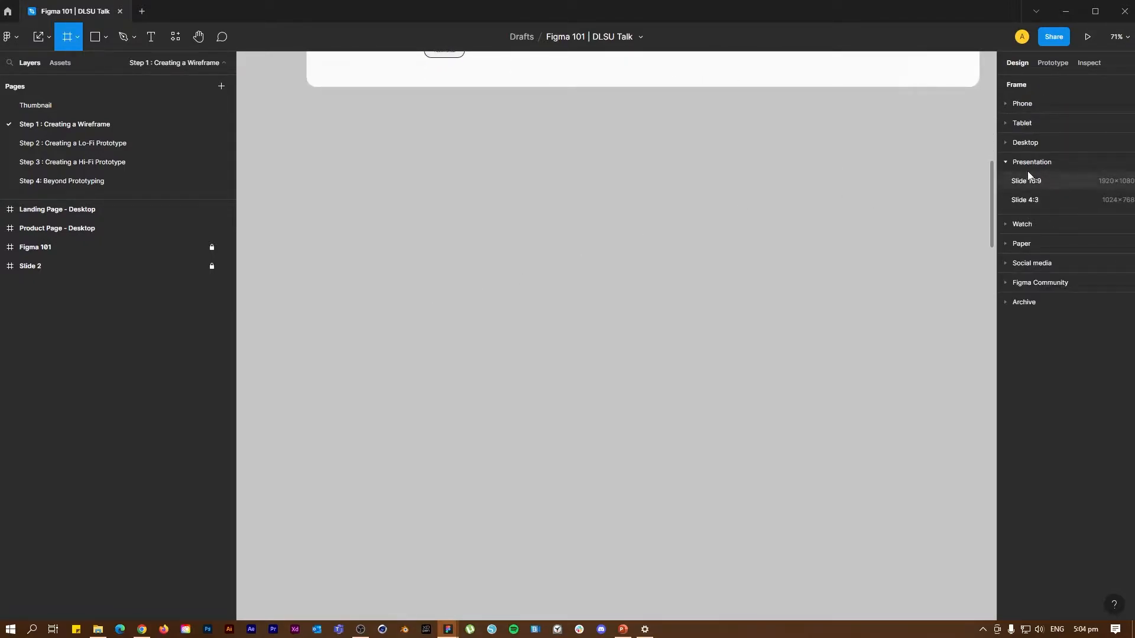
click(1002, 161)
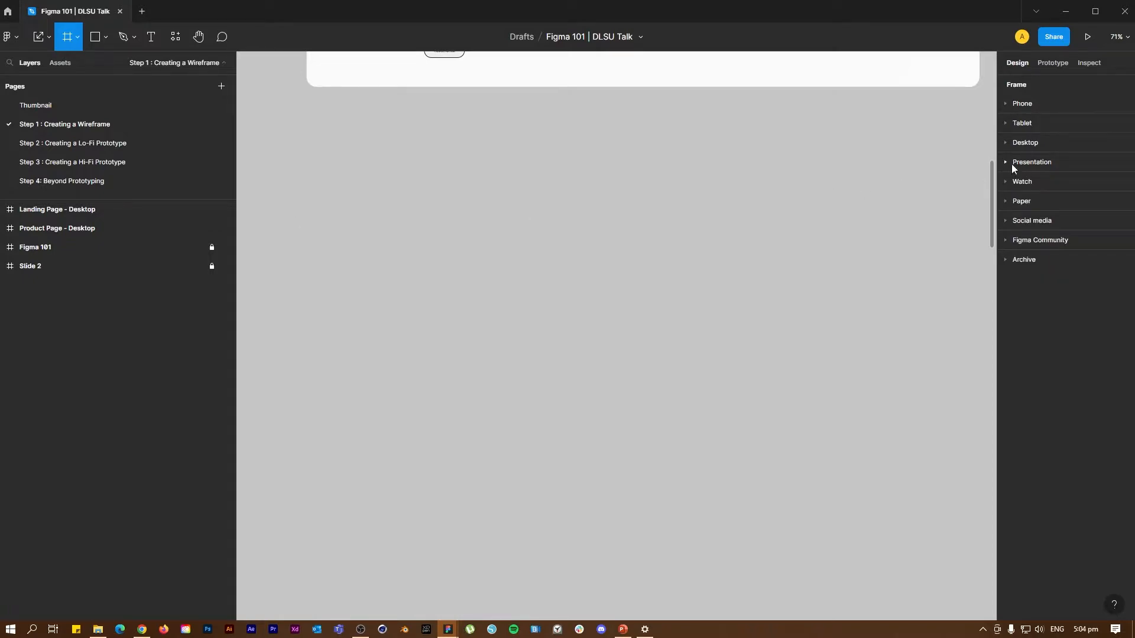
click(1004, 144)
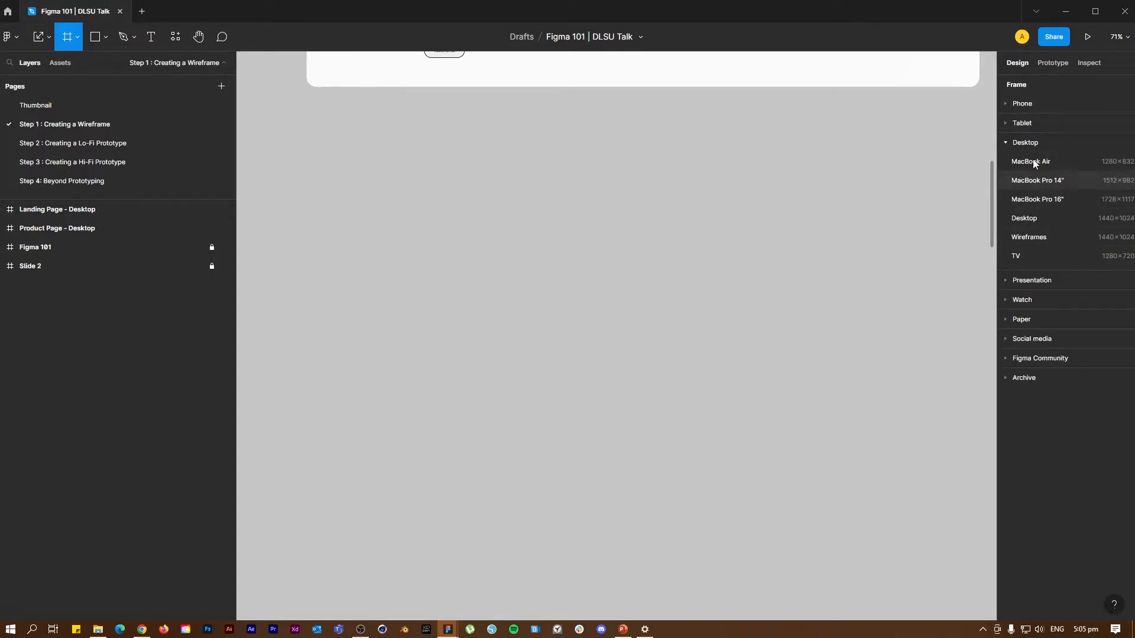
click(1029, 220)
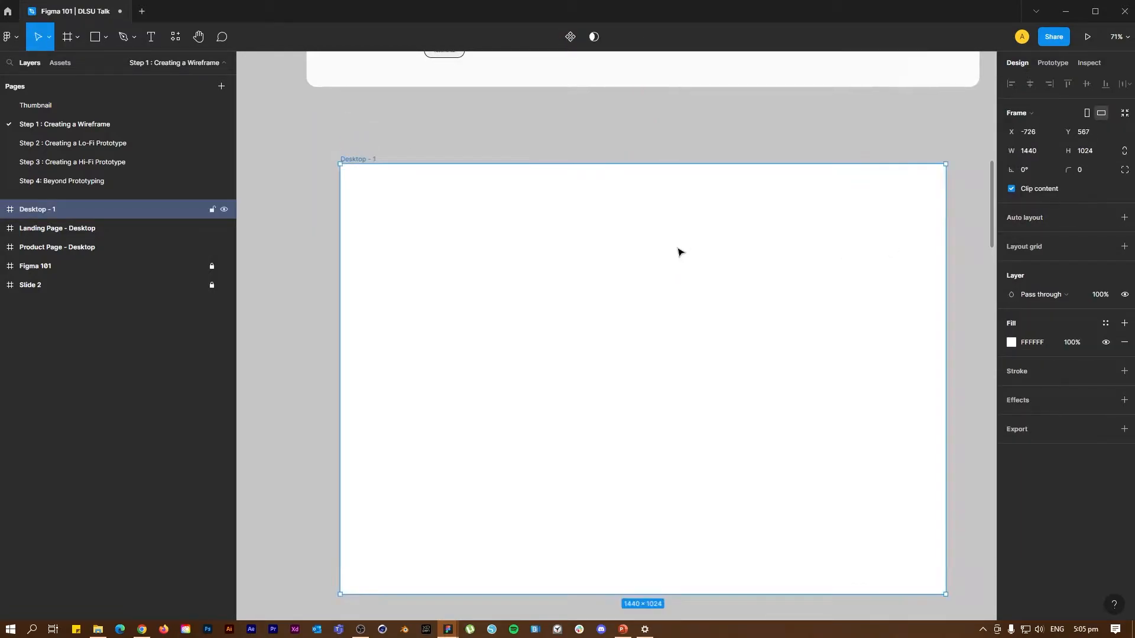
scroll(680, 254, down, 5)
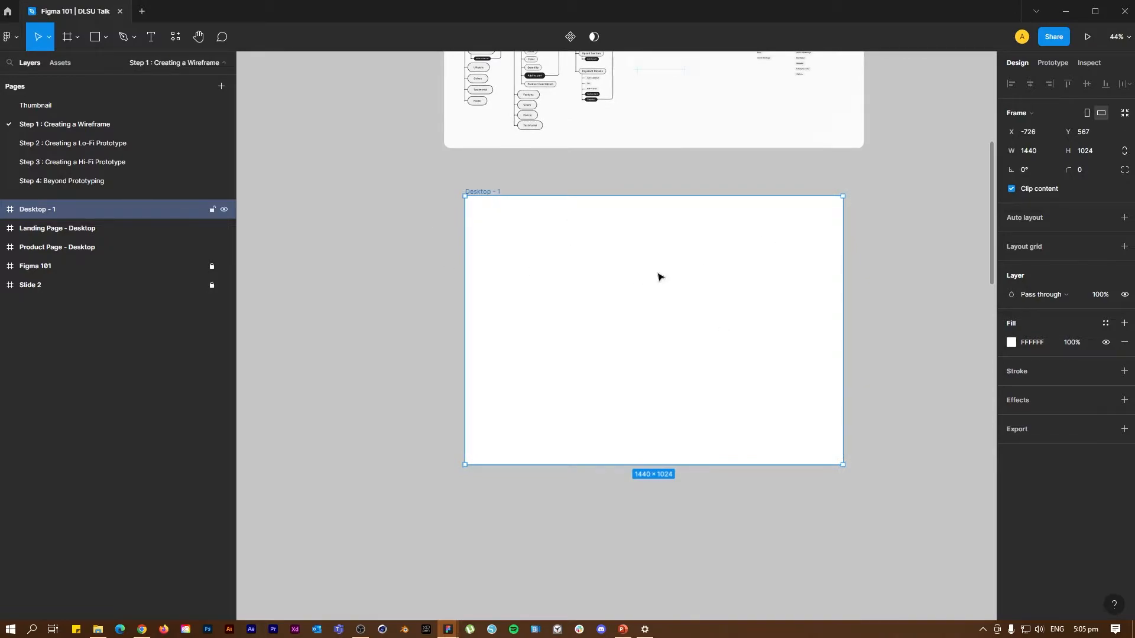
scroll(557, 246, up, 2)
click(565, 156)
- Rename the Desktop - 1 frame as Suriv-Wireframe-Hero
scroll(439, 461, up, 2)
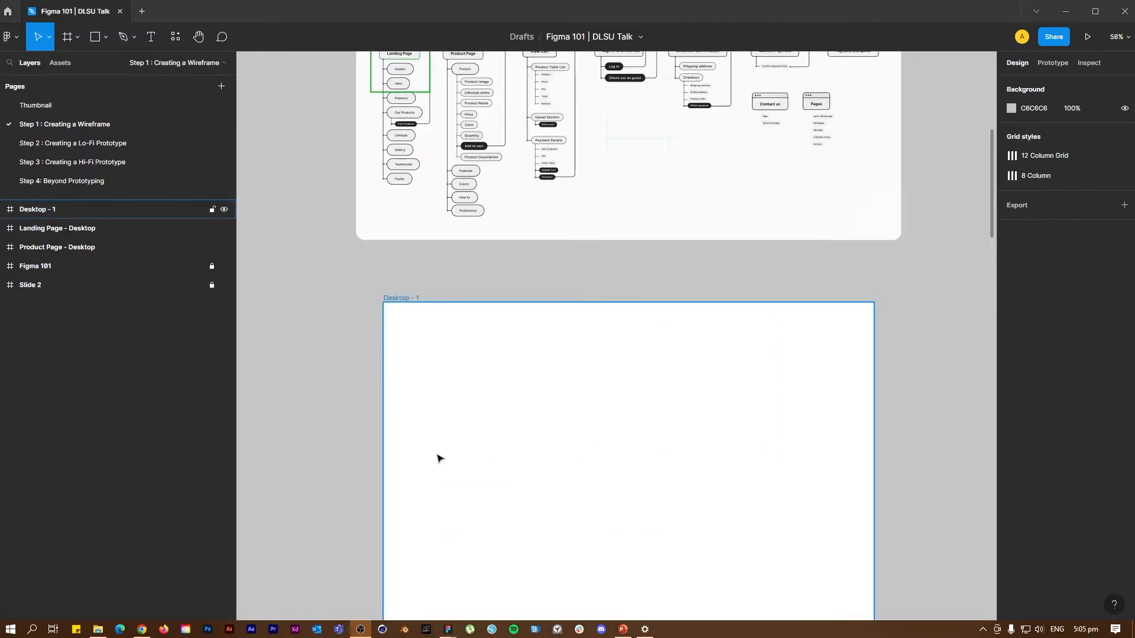
scroll(390, 343, down, 1)
scroll(452, 254, up, 3)
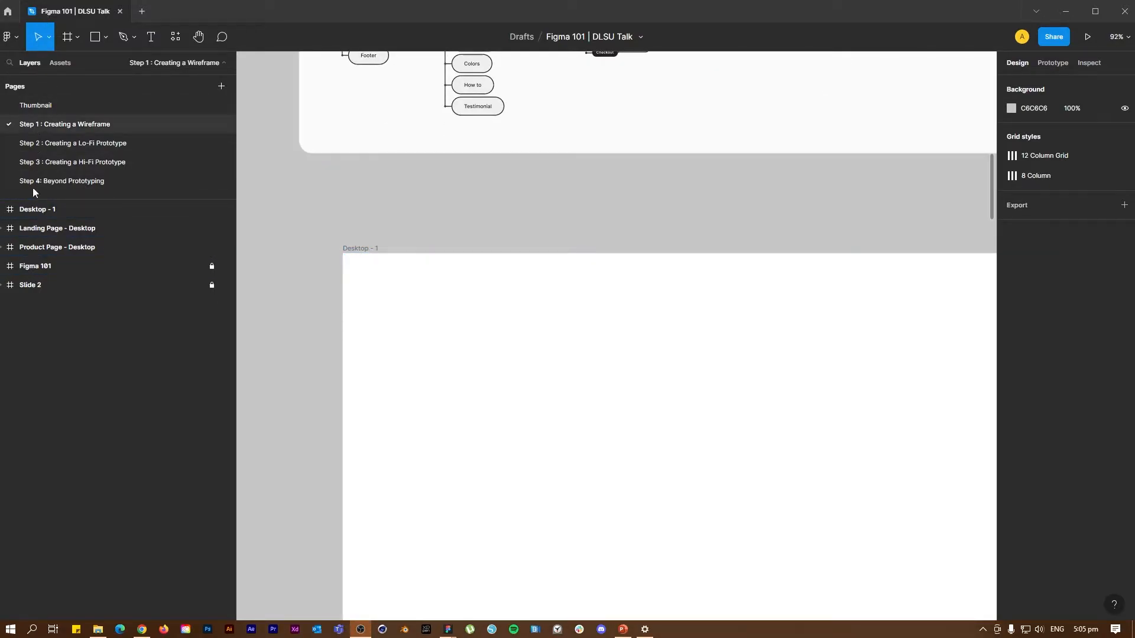
click(32, 209)
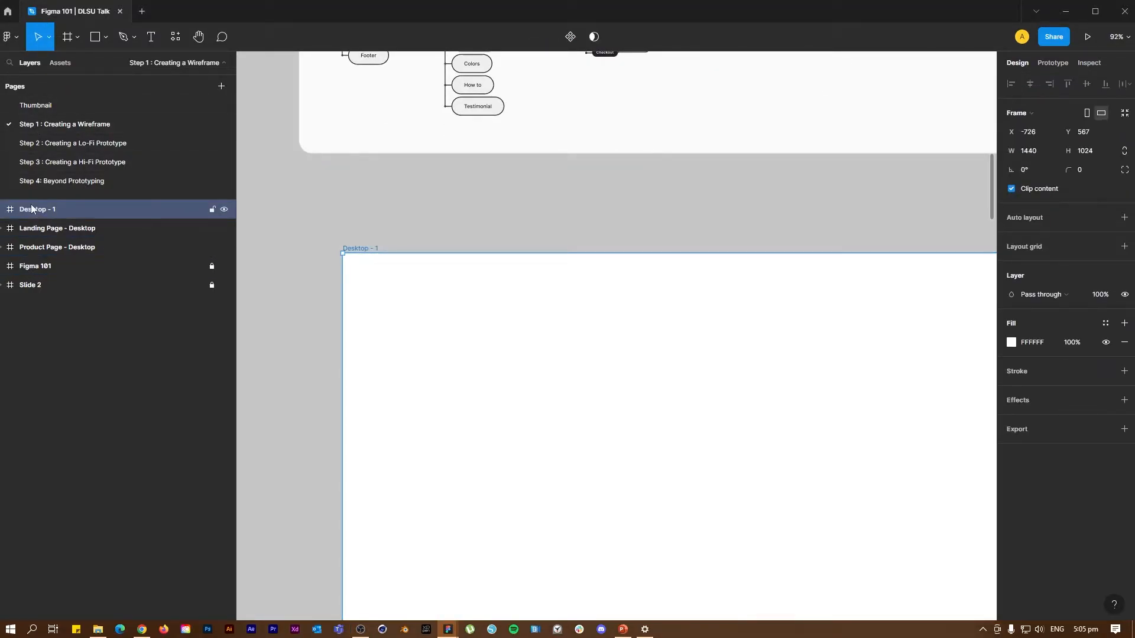
right_click(31, 208)
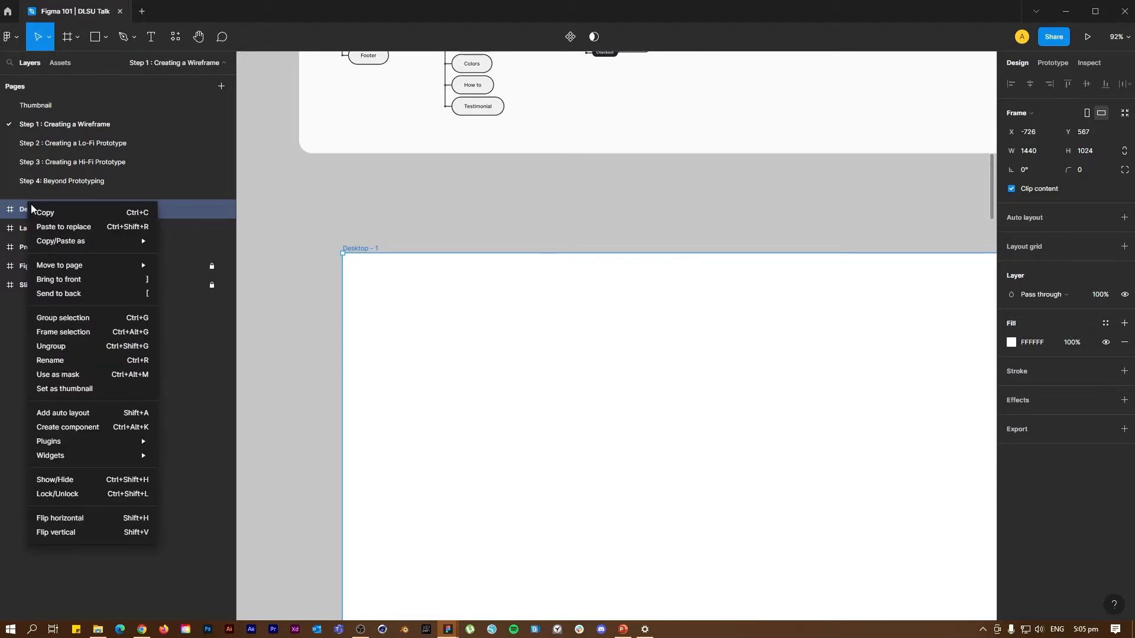
click(74, 368)
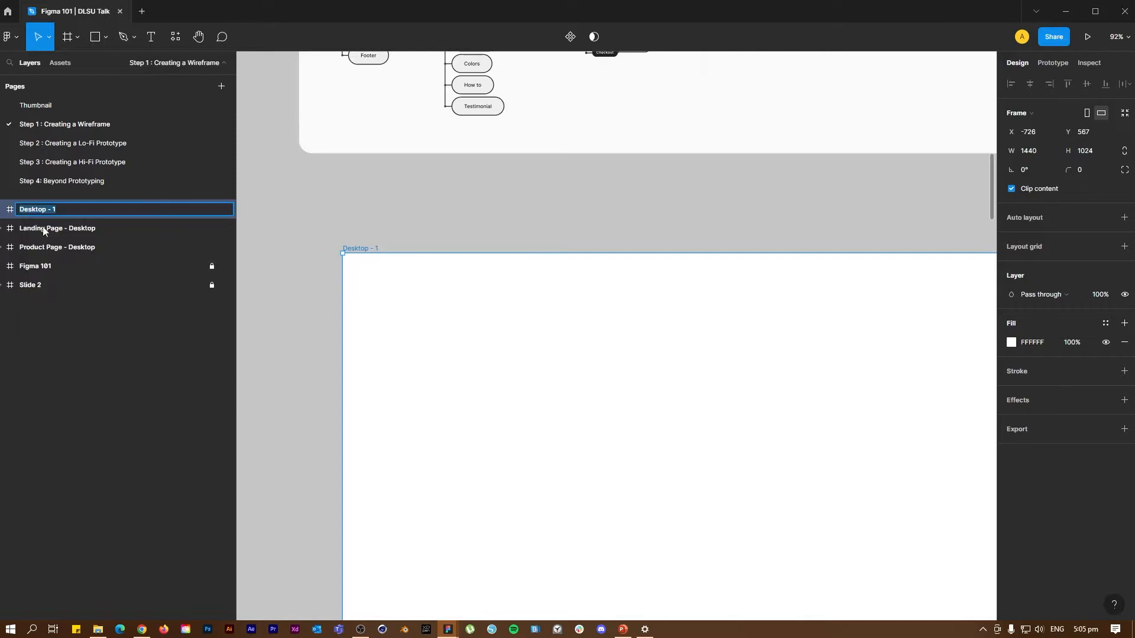
key(Return)
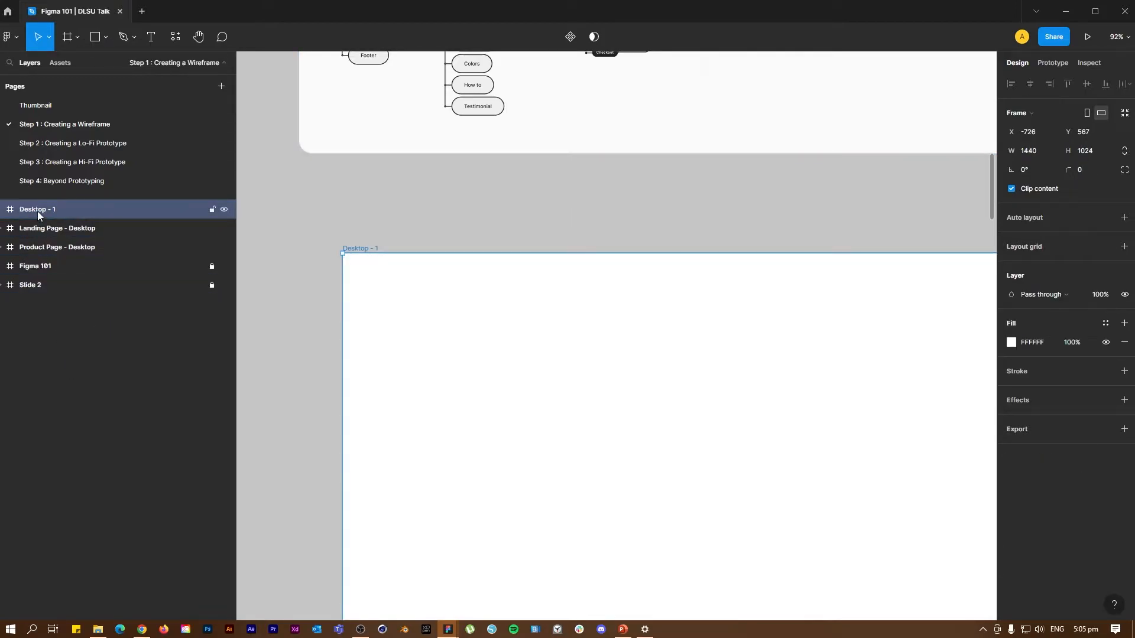
double_click(37, 211)
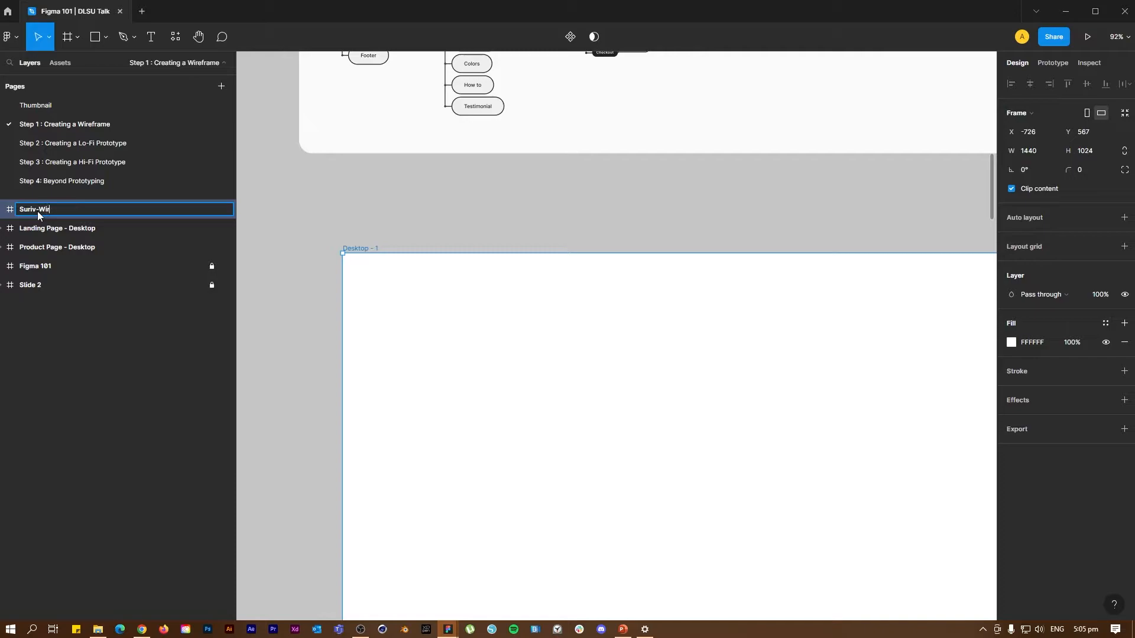
text(Suriv-Wireframe-Hero)
key(Return)
scroll(384, 243, down, 3)
click(451, 237)
scroll(458, 210, down, 1)
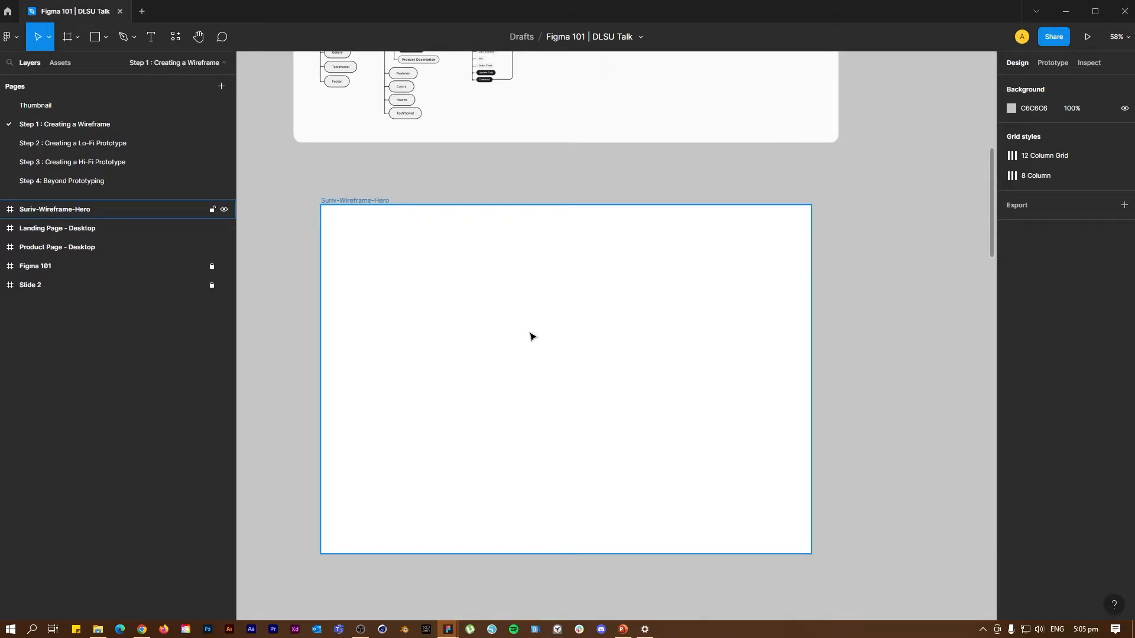
- Apply the saved 12 Column Grid style to the Suriv-Wireframe-Hero frame and remove it again
click(376, 200)
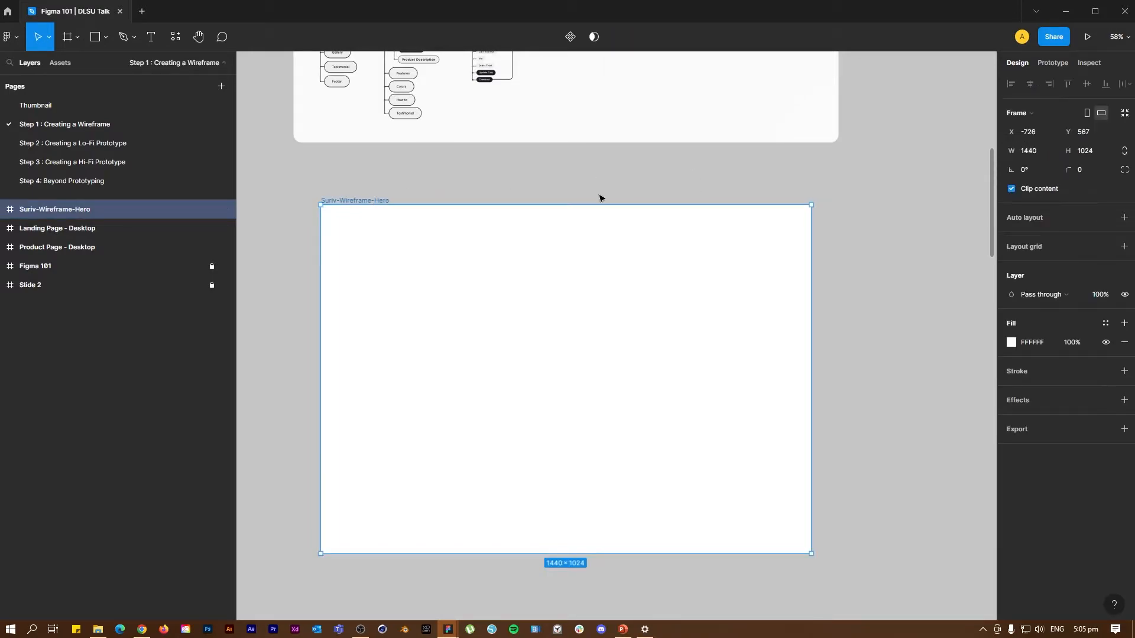
scroll(438, 338, up, 1)
scroll(448, 337, down, 1)
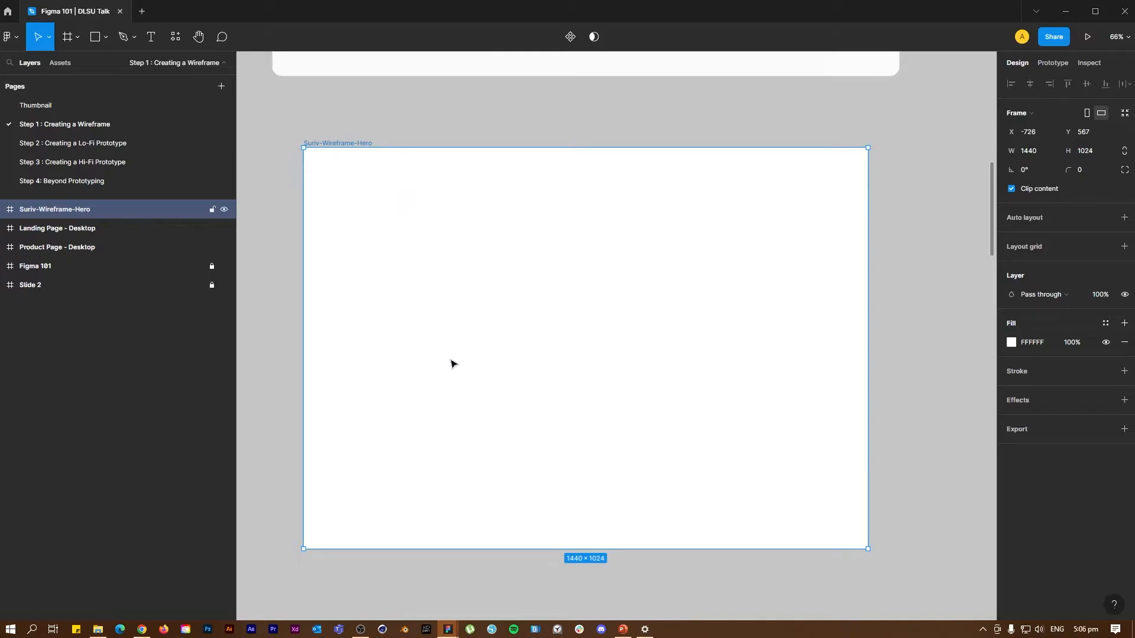
scroll(454, 363, up, 1)
click(398, 111)
click(316, 135)
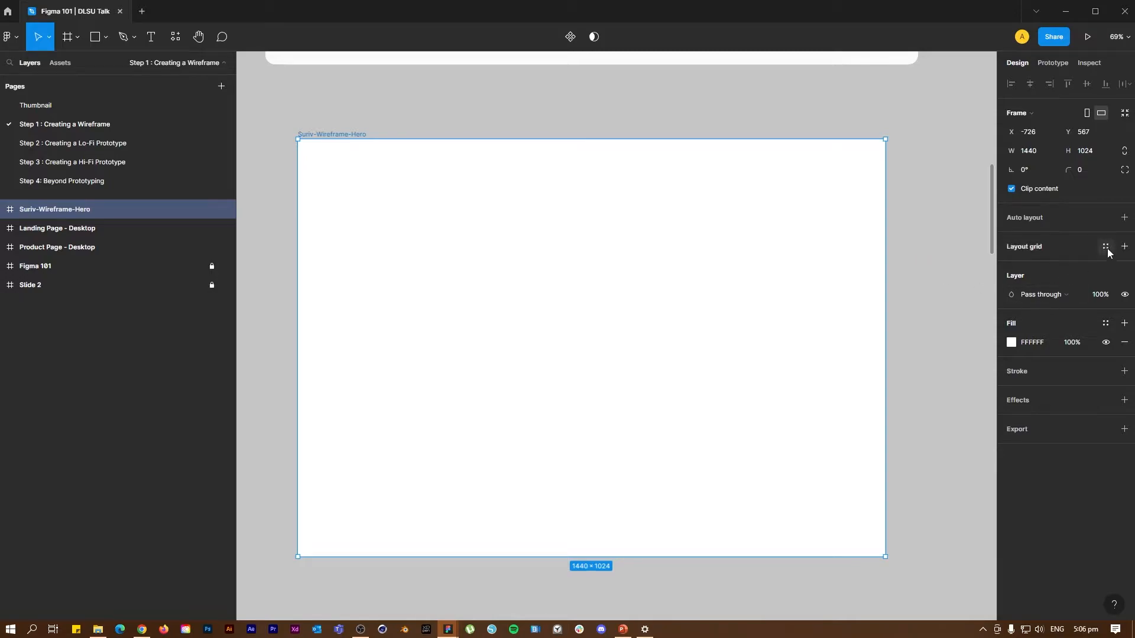
click(1105, 247)
click(1032, 322)
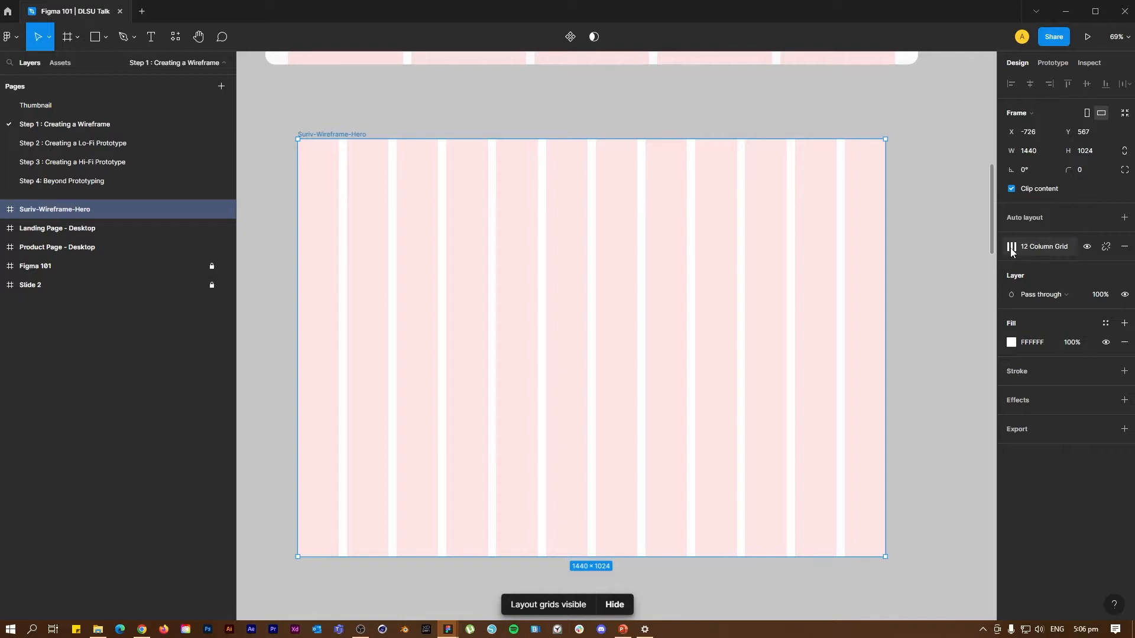
click(1124, 247)
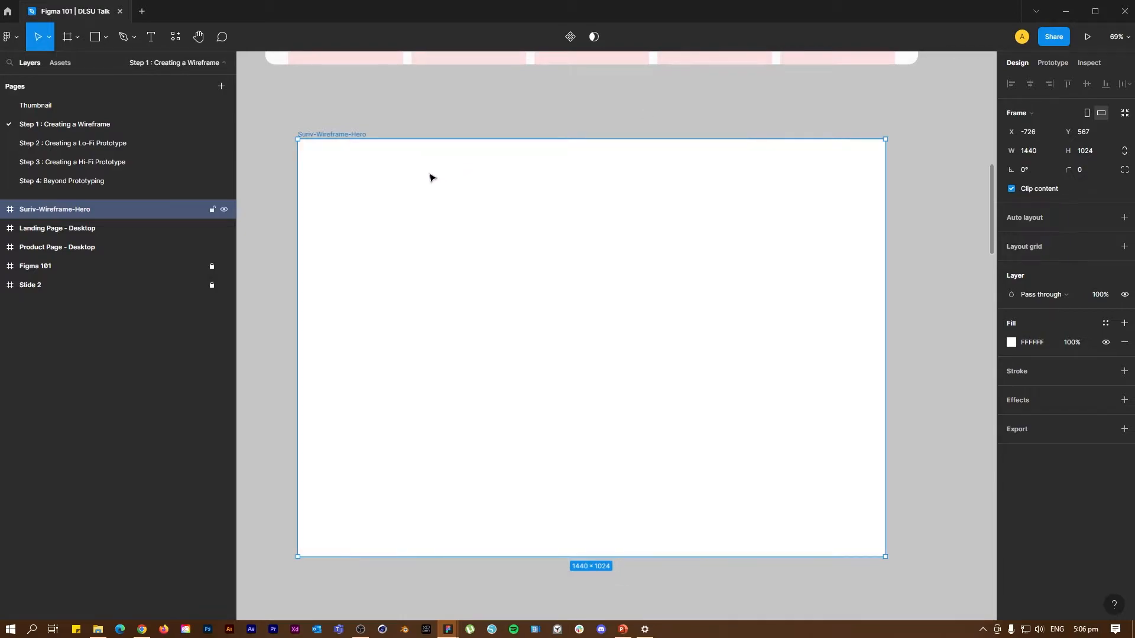
- Add a new layout grid to the Suriv-Wireframe-Hero frame, using the Columns layout with a count of 12
click(1125, 248)
click(1012, 267)
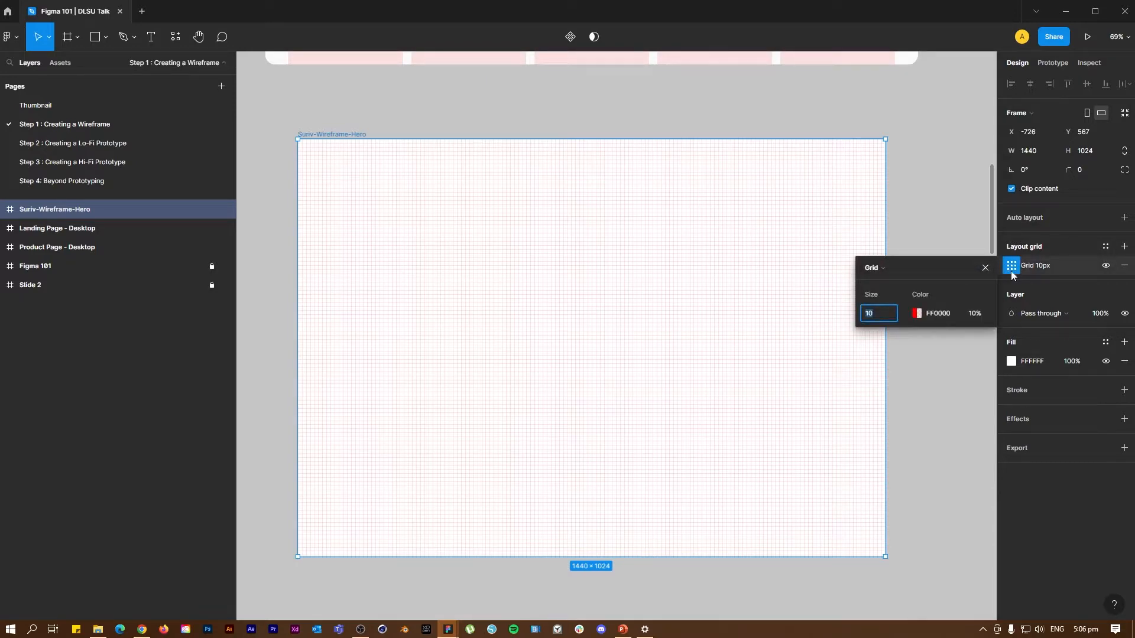
click(873, 267)
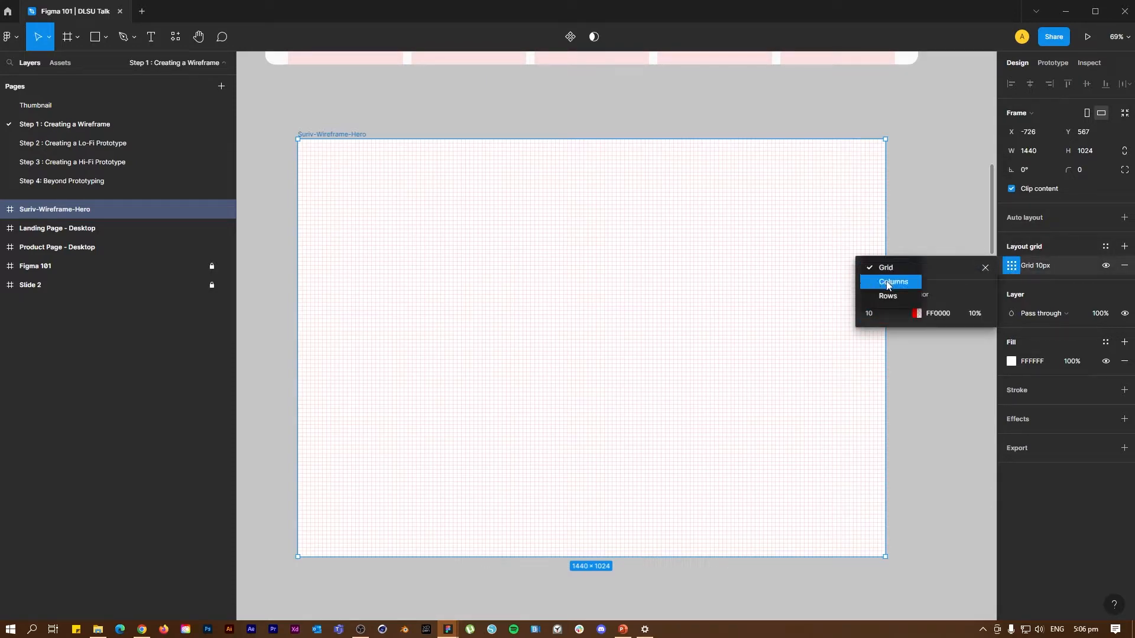
click(885, 281)
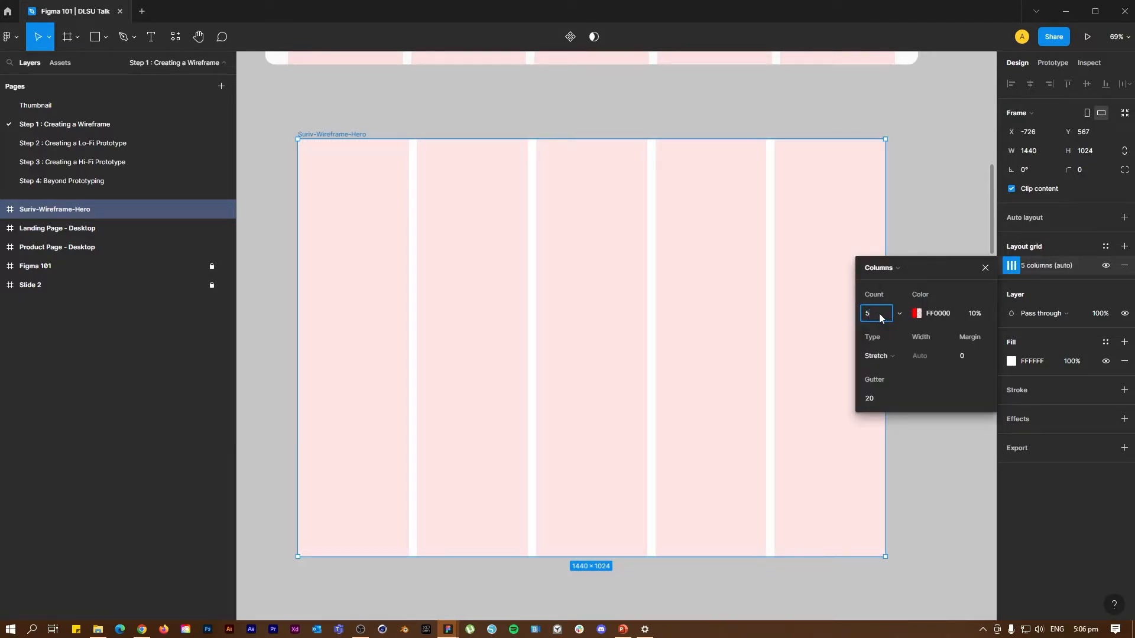
text(10)
key(BackSpace)
text(2)
- Try the Left and Center types for the column grid and settle on Center
click(887, 355)
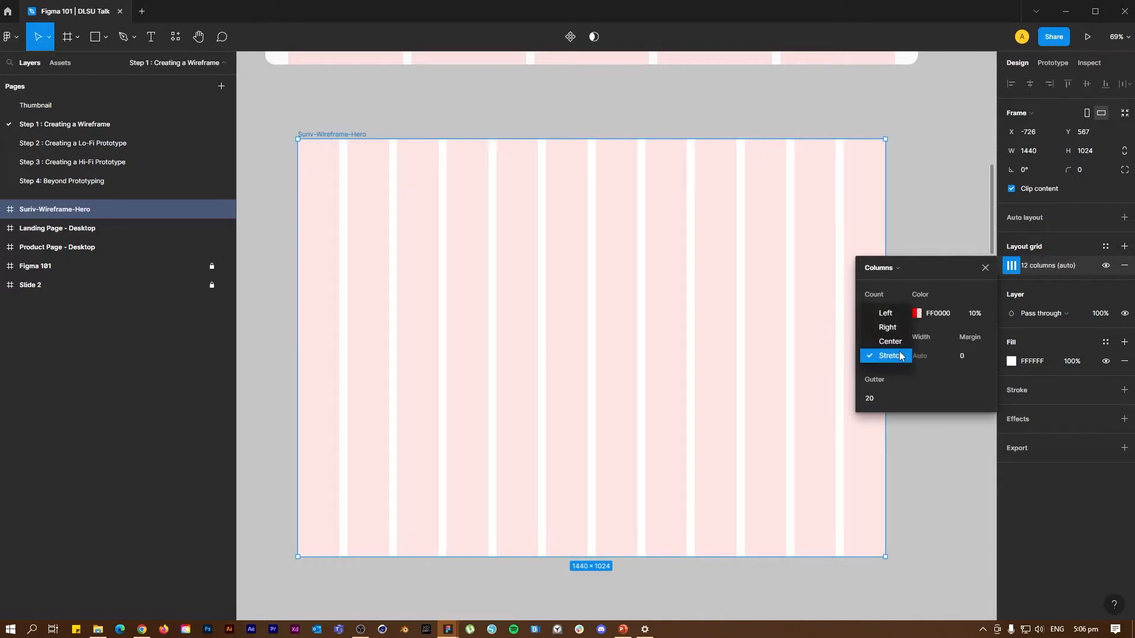
click(890, 343)
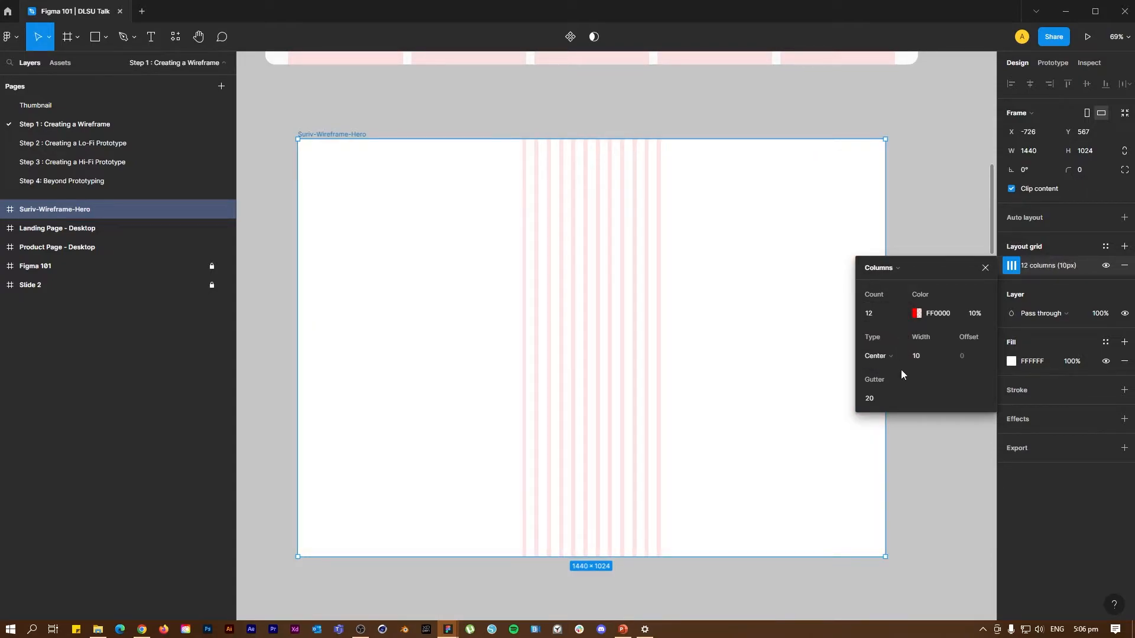
click(896, 358)
click(881, 339)
click(893, 358)
click(886, 340)
click(882, 354)
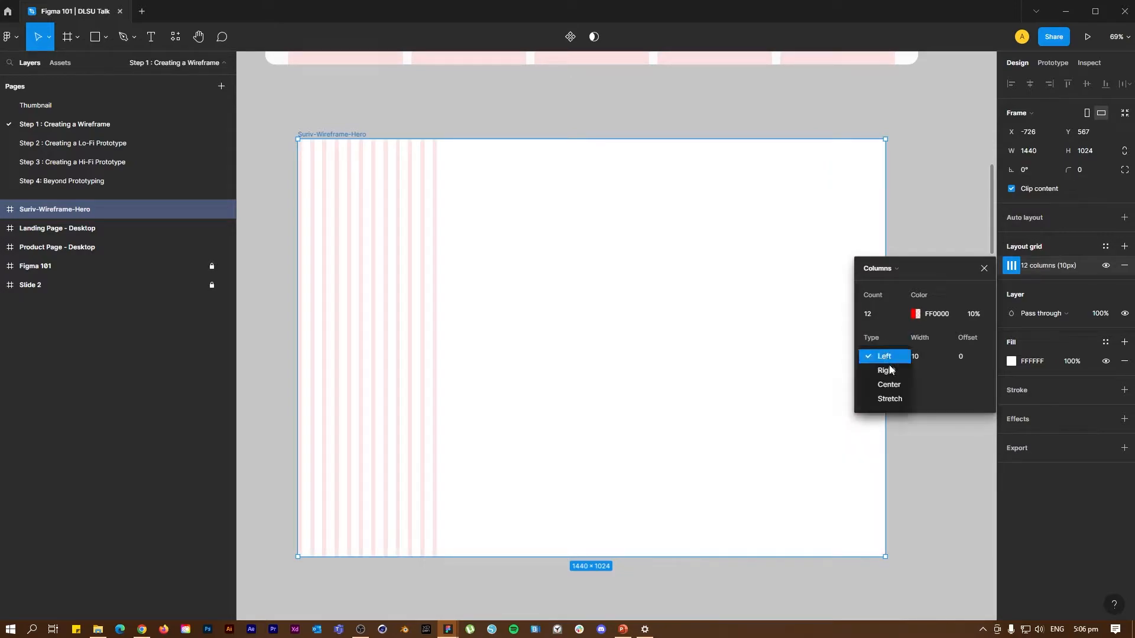
click(889, 381)
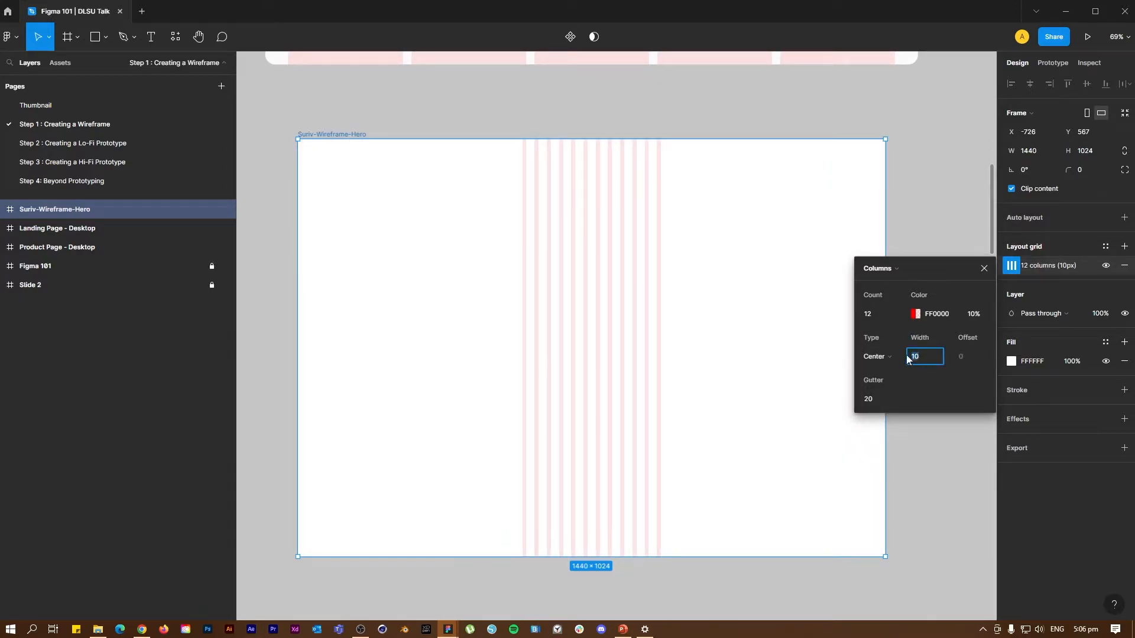
- Set the column width of the layout grid to 80 and close the grid settings
key(Up)
key(Up)
key(Up)
key(Up)
key(Up)
key(Up)
key(Up)
key(Up)
key(Up)
key(Up)
key(Up)
key(Up)
key(Up)
key(Up)
key(Up)
key(Up)
key(Up)
key(Up)
key(Up)
key(Up)
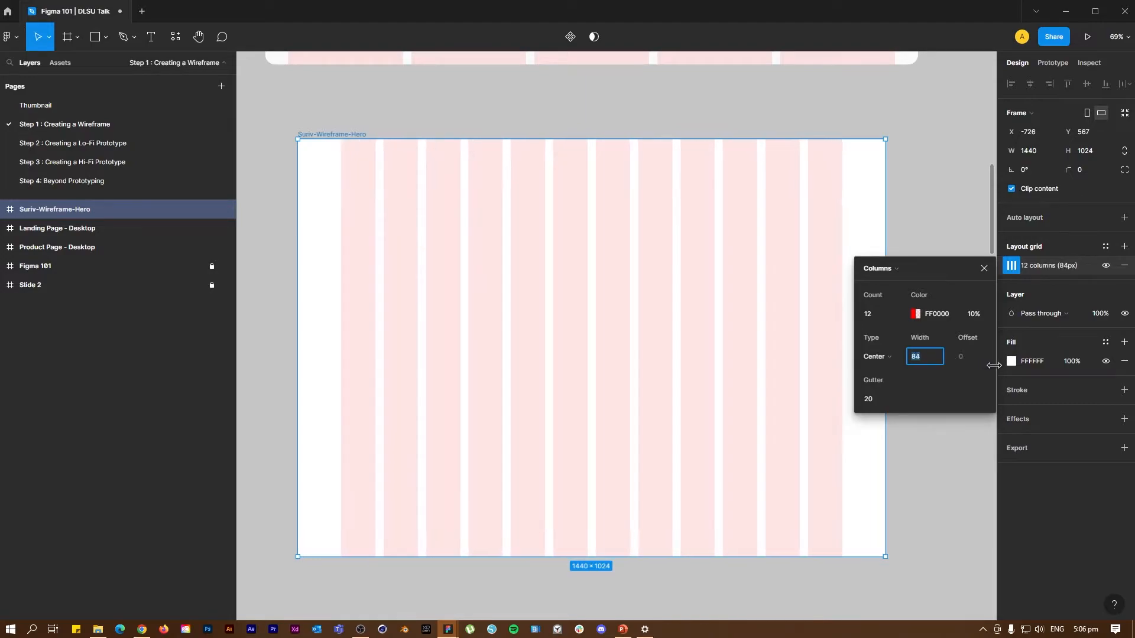
key(Return)
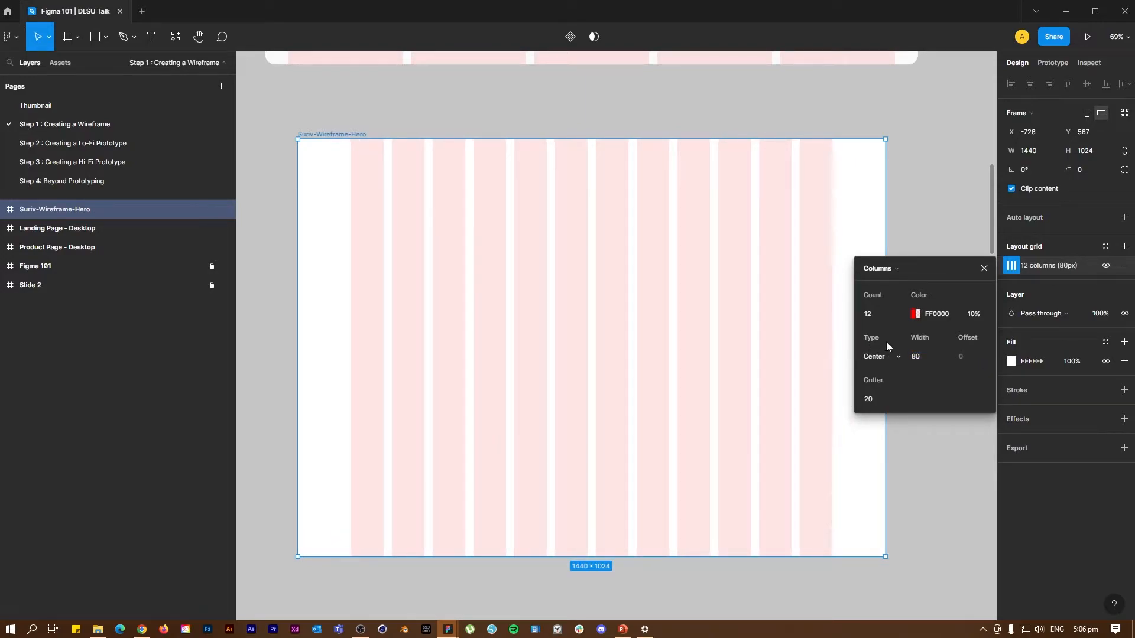
click(984, 268)
click(927, 266)
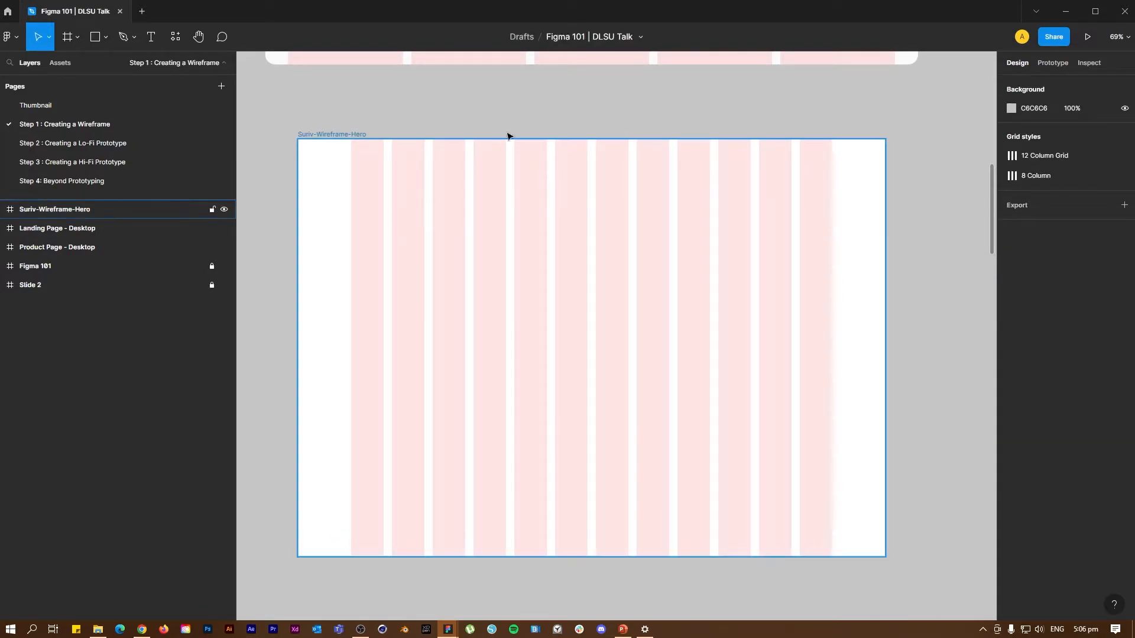
- Toggle the layout grids' visibility off and on repeatedly, leaving the grids shown
click(356, 134)
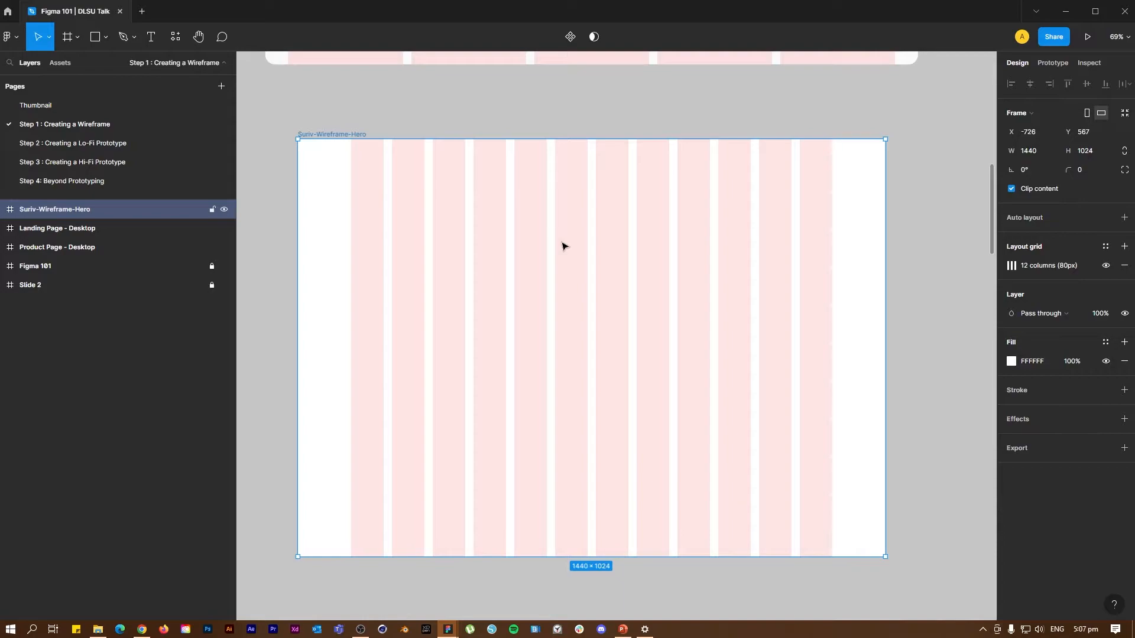
scroll(562, 247, up, 2)
scroll(349, 211, down, 1)
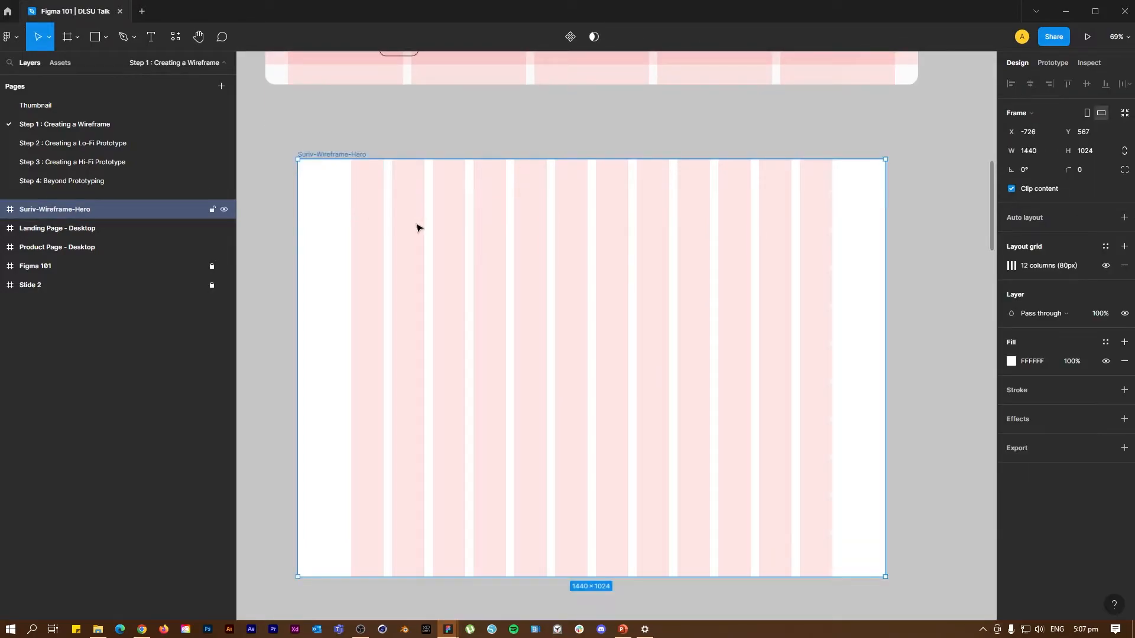
key(ctrl+shift+4)
key(ctrl+shift+4)
key(ctrl+shift+4)
key(ctrl+shift+4)
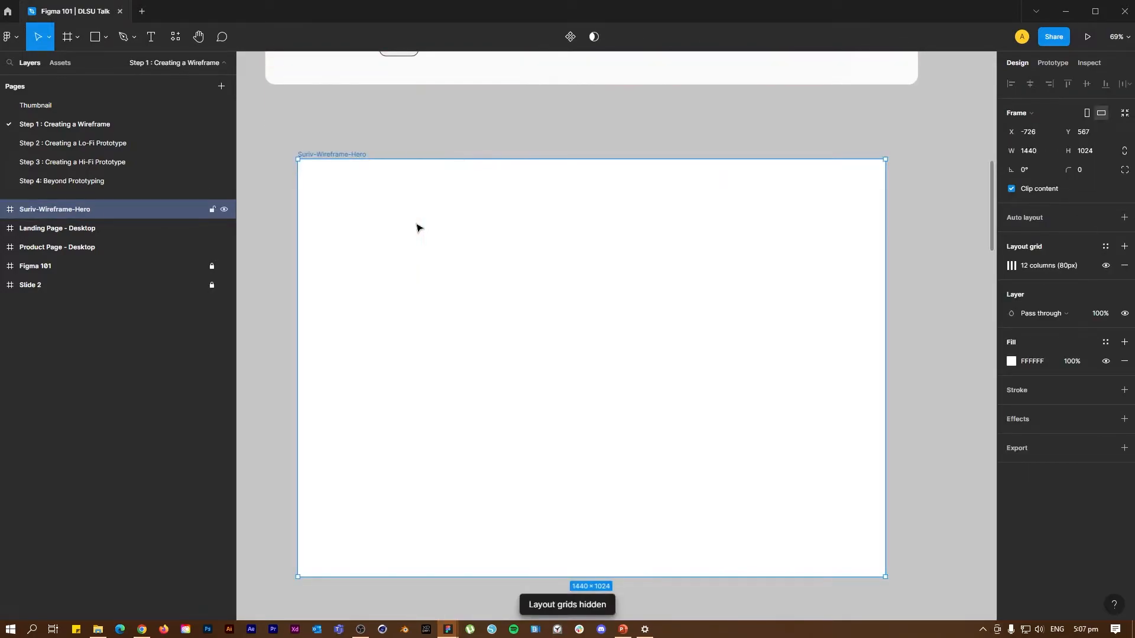
key(ctrl+shift+4)
key(ctrl+shift+4)
key(Escape)
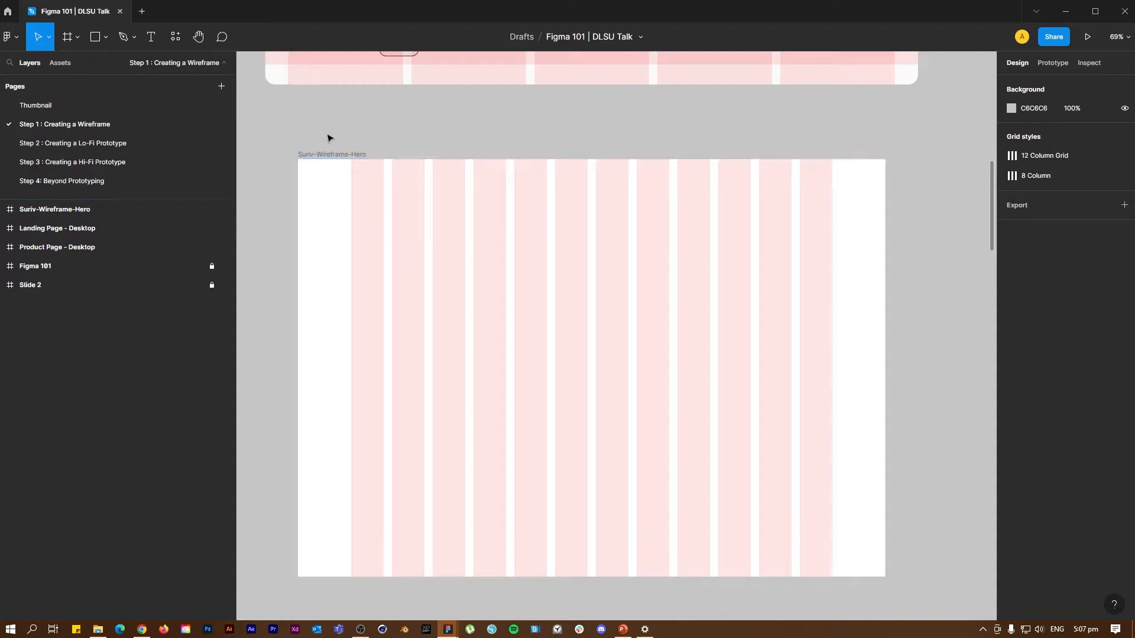
- Draw a trial rectangle about 400 × 75 spanning four middle columns near the upper edge of the Suriv-Wireframe-Hero frame and delete it
click(346, 154)
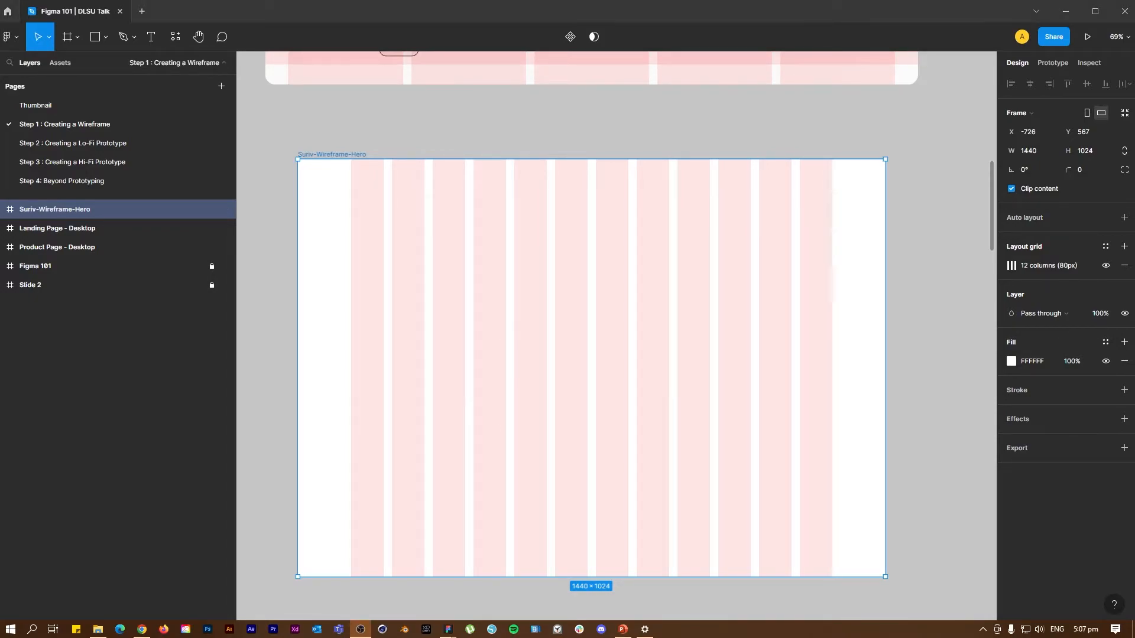
scroll(390, 254, up, 2)
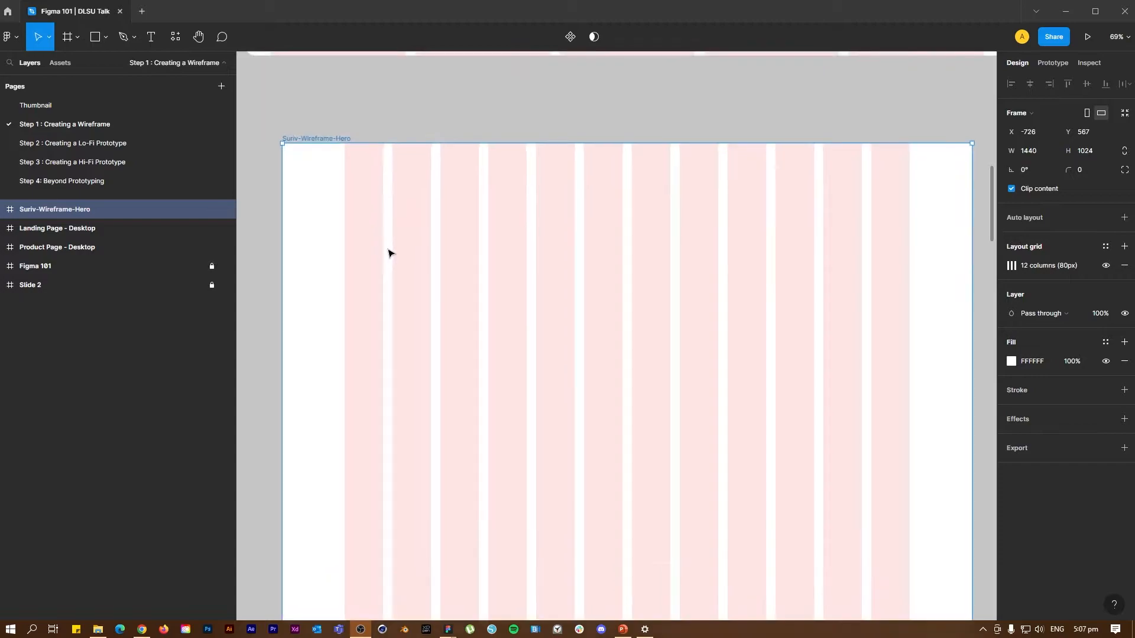
click(684, 81)
scroll(653, 195, up, 3)
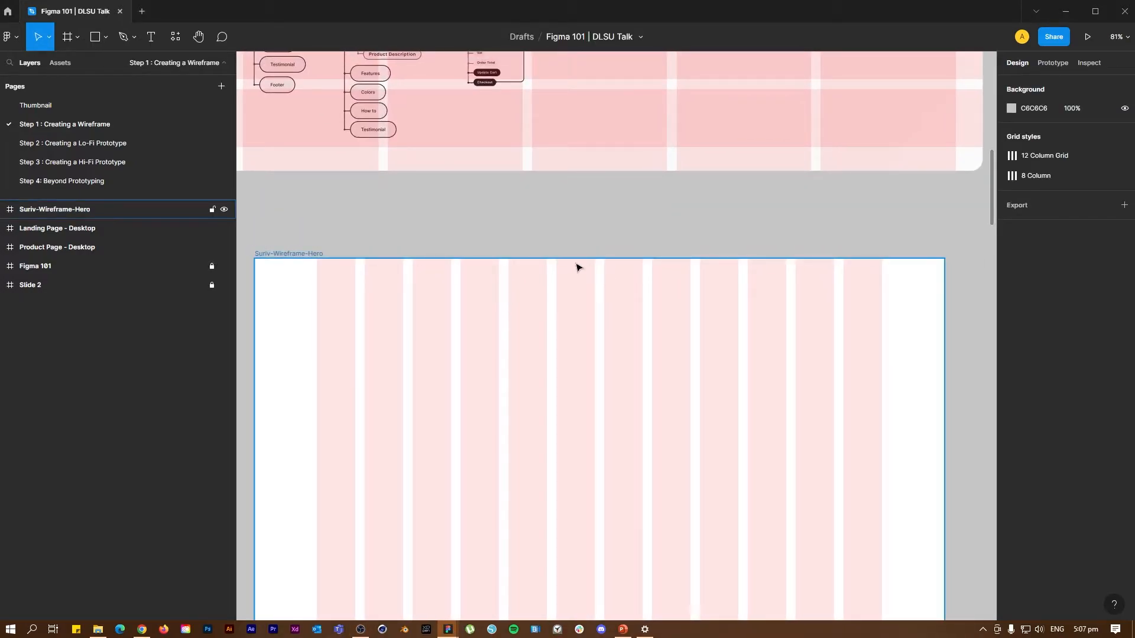
scroll(601, 405, up, 2)
scroll(589, 358, down, 1)
drag(628, 381, 658, 218)
scroll(658, 221, down, 2)
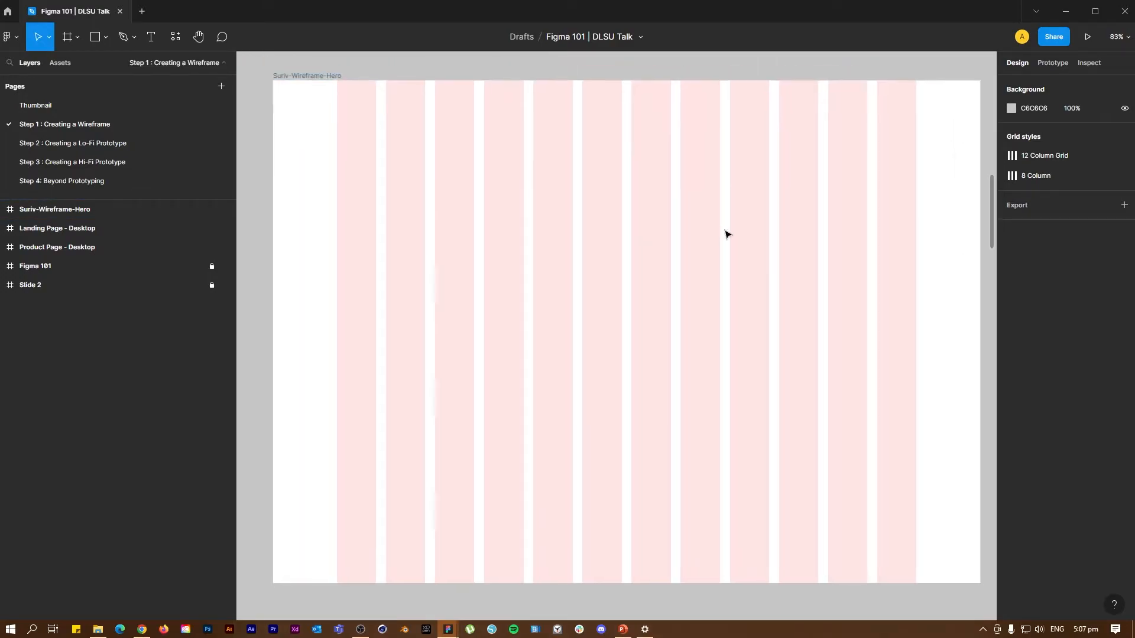
click(94, 37)
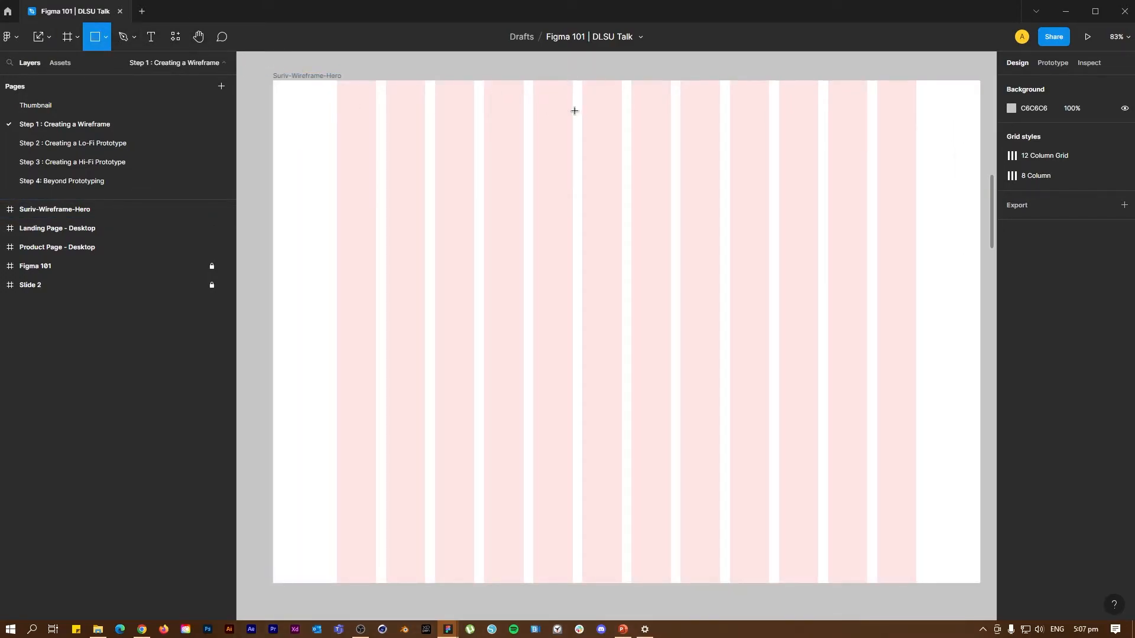
drag(535, 94, 731, 134)
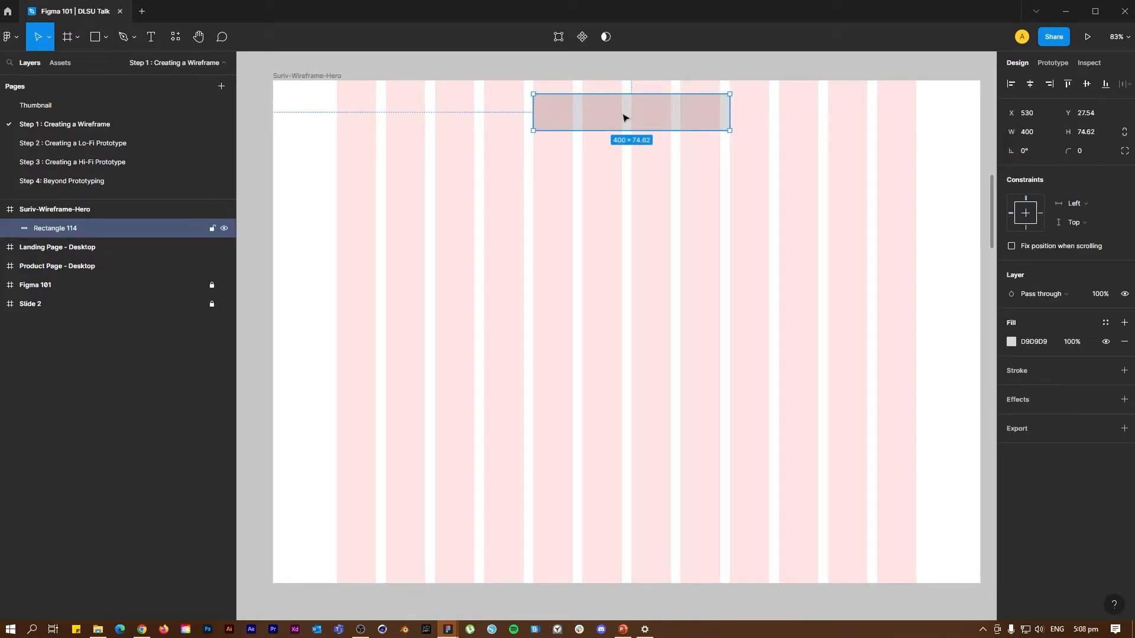
key(Delete)
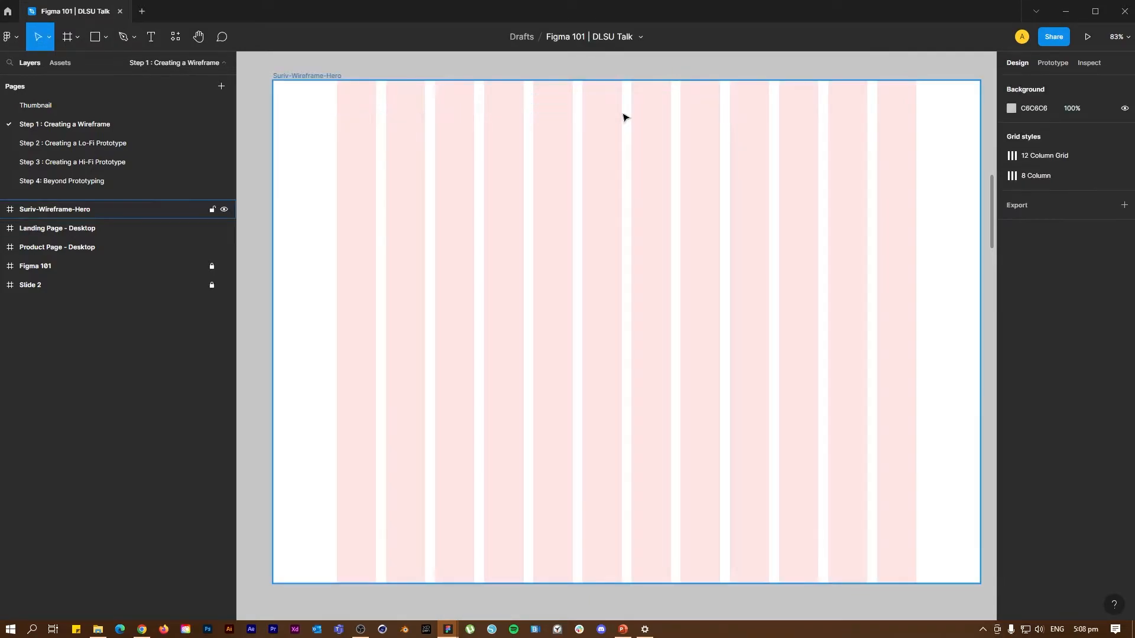
- Draw a rectangle about 380 × 49 spanning the four middle columns near the frame's upper edge
click(96, 37)
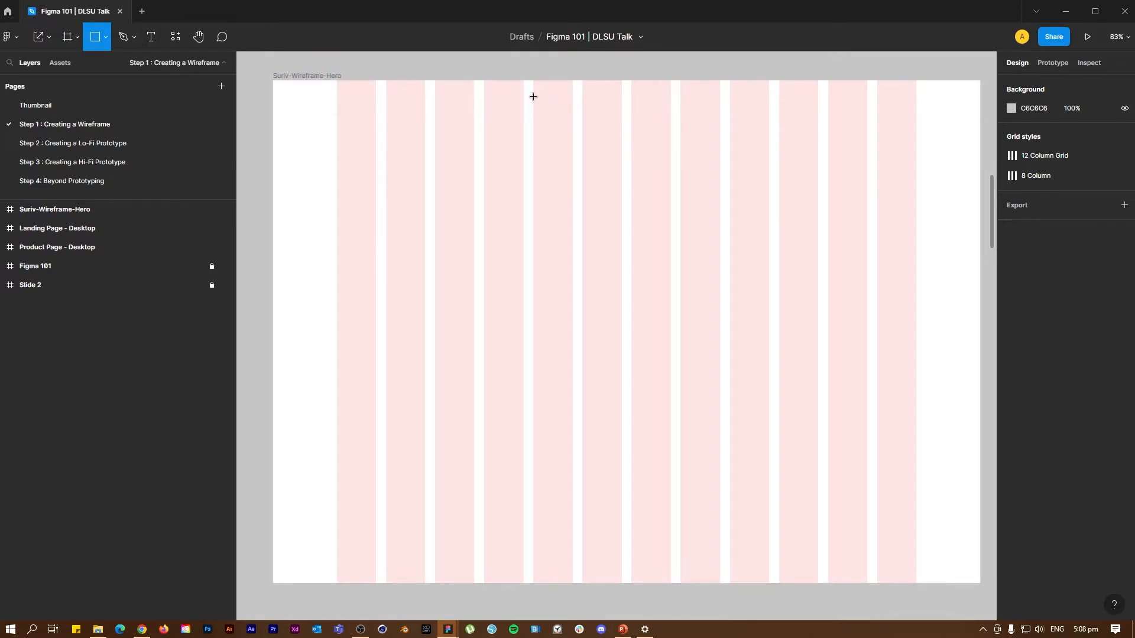
drag(533, 95, 720, 120)
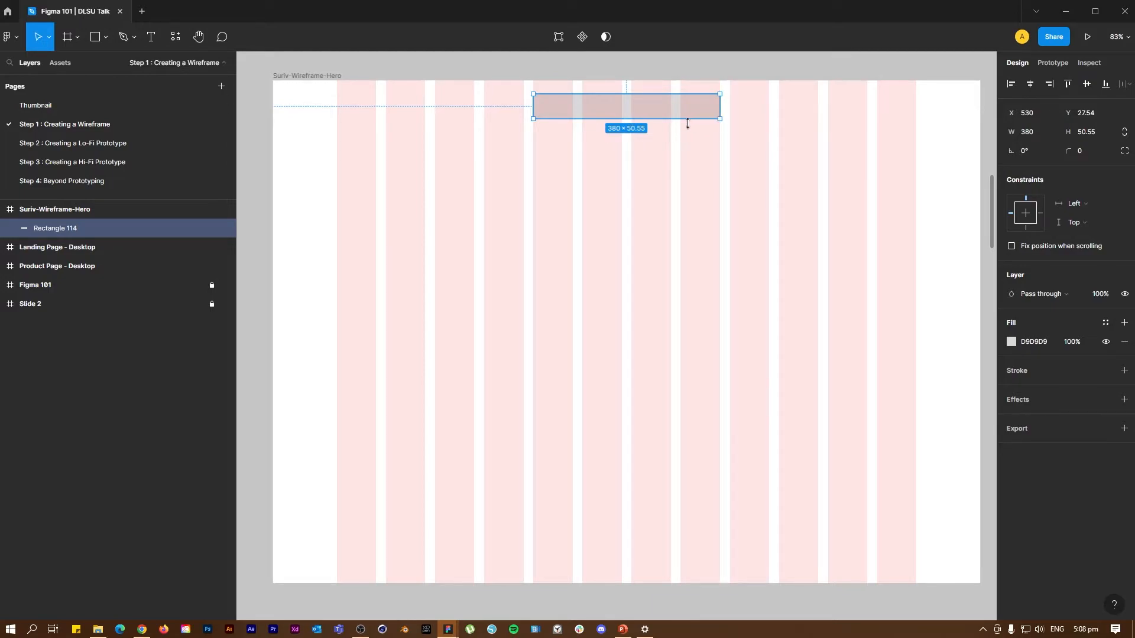
drag(683, 118, 682, 117)
key(Escape)
click(669, 118)
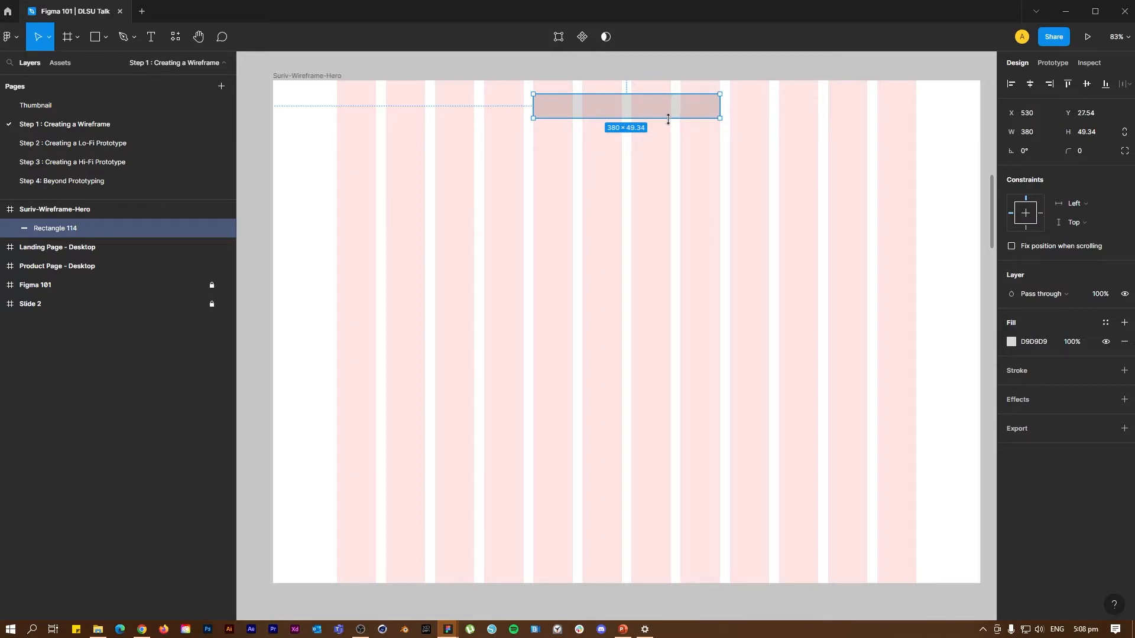
- Hide the layout grids and narrow the rectangle symmetrically about its center to 280 wide
key(ctrl+shift+4)
key(Escape)
click(709, 106)
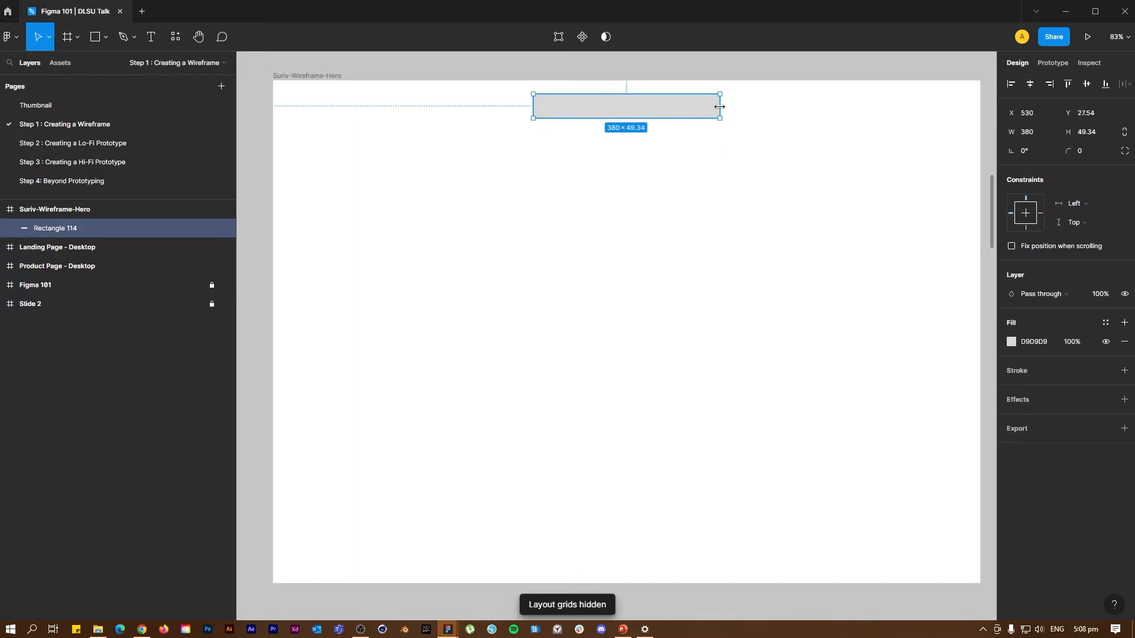
drag(717, 109, 662, 114)
click(672, 162)
click(640, 109)
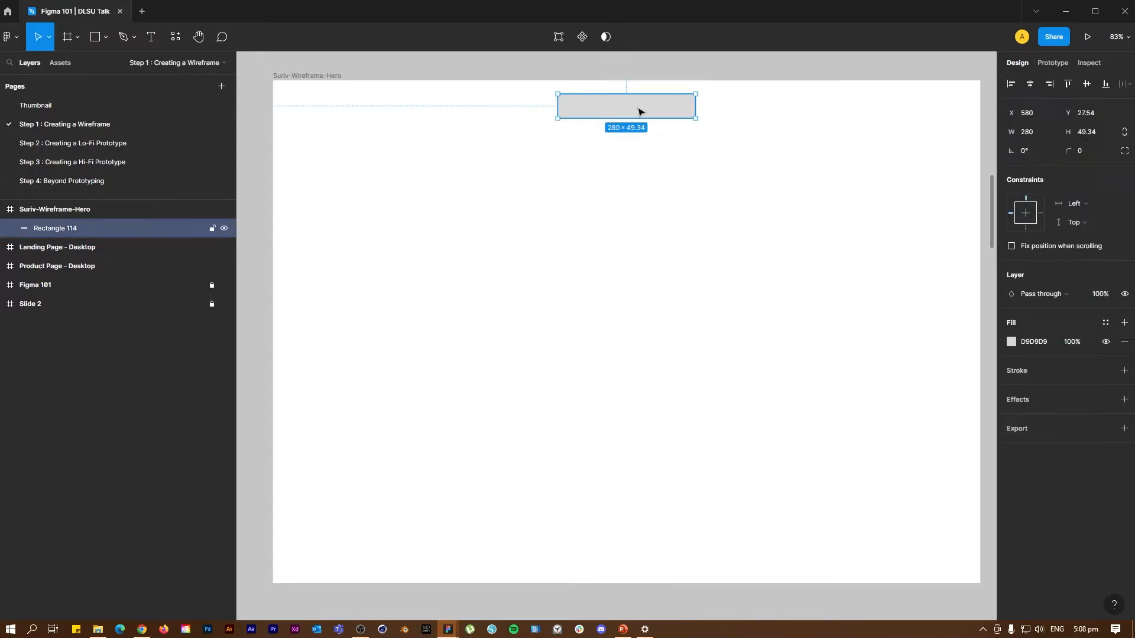
click(717, 178)
click(628, 115)
drag(647, 117, 659, 118)
key(ctrl+z)
click(686, 165)
- Paste a copy of the 280-wide bar and place it lower and to the right, at about X 910, Y 188
click(648, 117)
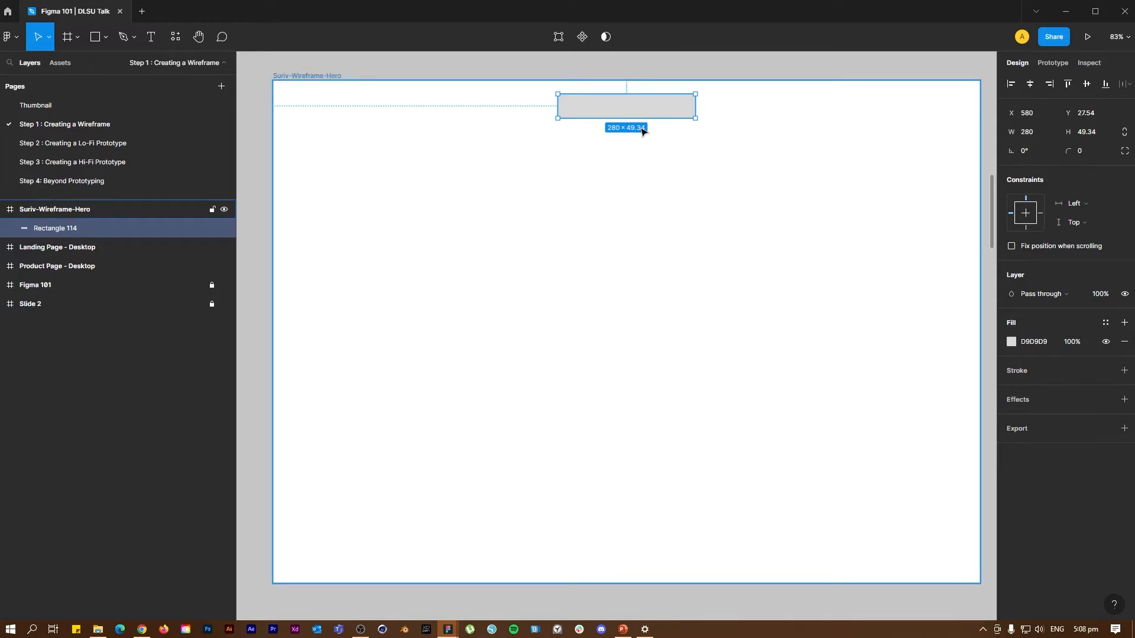
key(ctrl+v)
drag(676, 114, 835, 162)
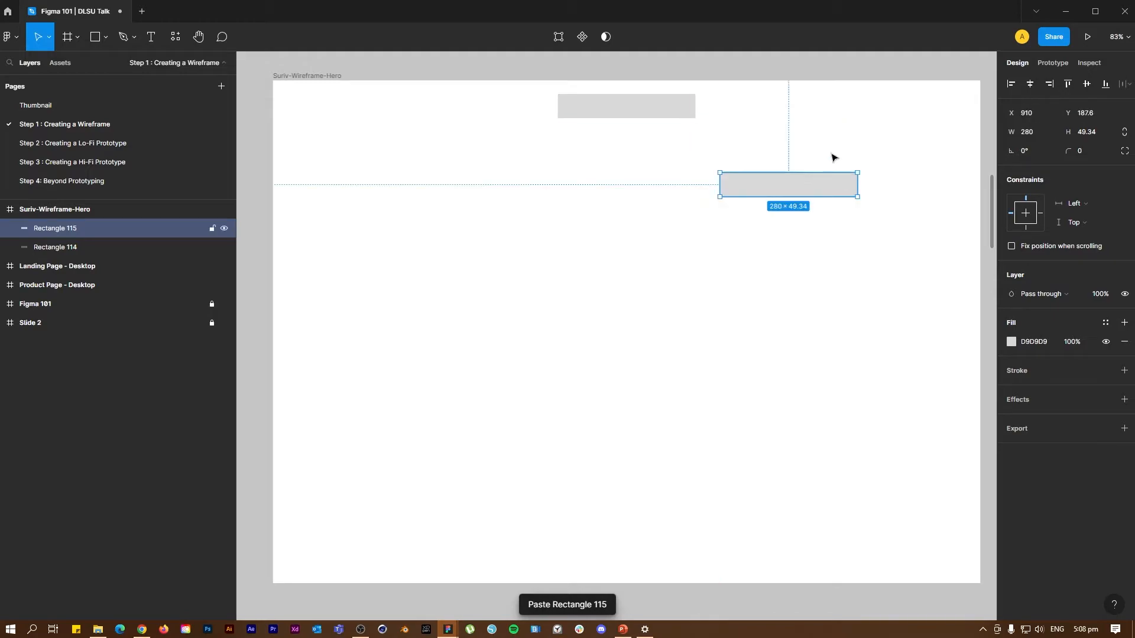
- Move the copied rectangle closer to the original bar and narrow it to about 72 wide
scroll(840, 178, up, 3)
scroll(847, 188, up, 2)
scroll(892, 236, up, 5)
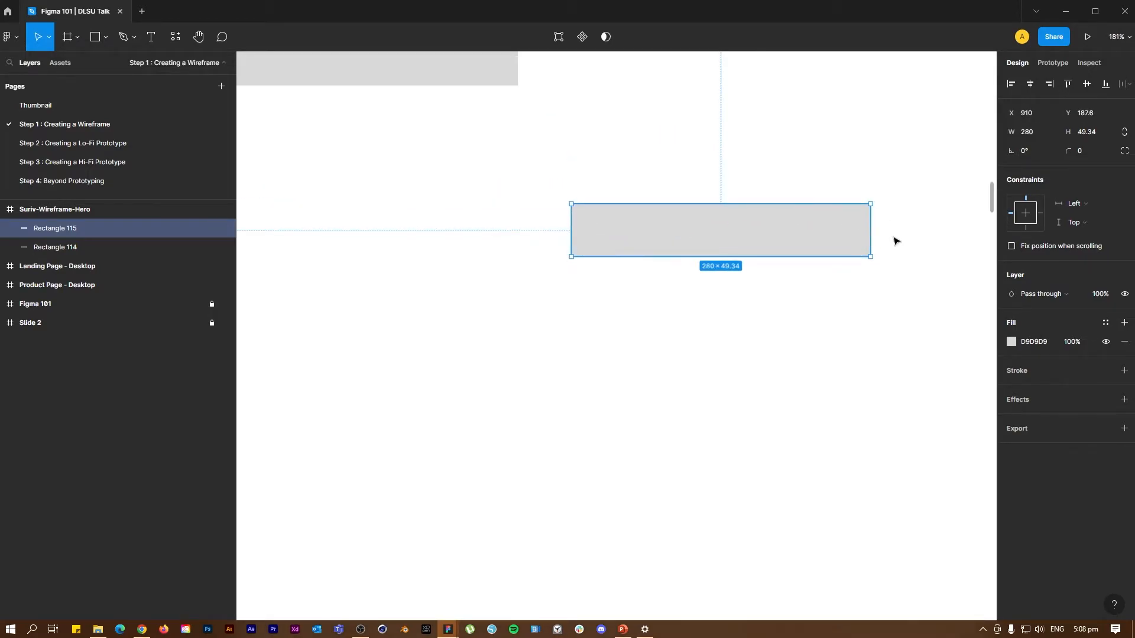
click(523, 327)
click(710, 344)
drag(580, 353, 454, 361)
drag(744, 357, 523, 355)
- Set the copied rectangle's width to 60 and move it up beside the bar, level with it at Y 27.54
click(1045, 135)
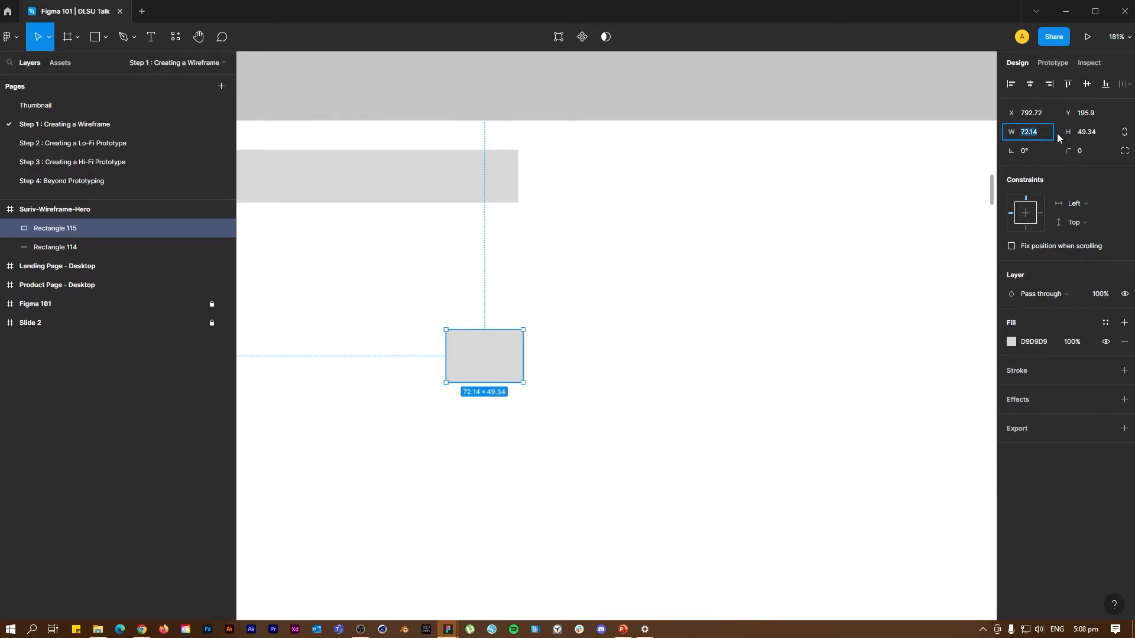
text(60)
click(1101, 140)
text(60)
click(727, 301)
drag(490, 364, 572, 204)
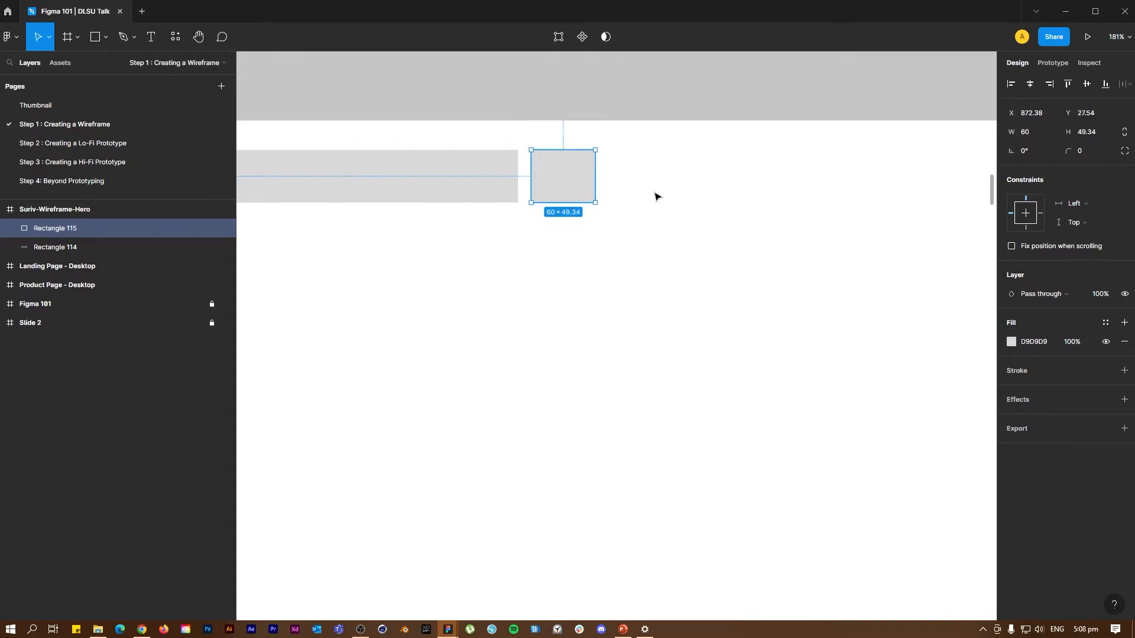
- Resize the small rectangle to a 50 × 50 square and move it right along the row to X 1110
scroll(746, 194, down, 3)
click(689, 215)
click(609, 186)
click(1101, 139)
click(645, 223)
click(653, 183)
drag(655, 188, 783, 188)
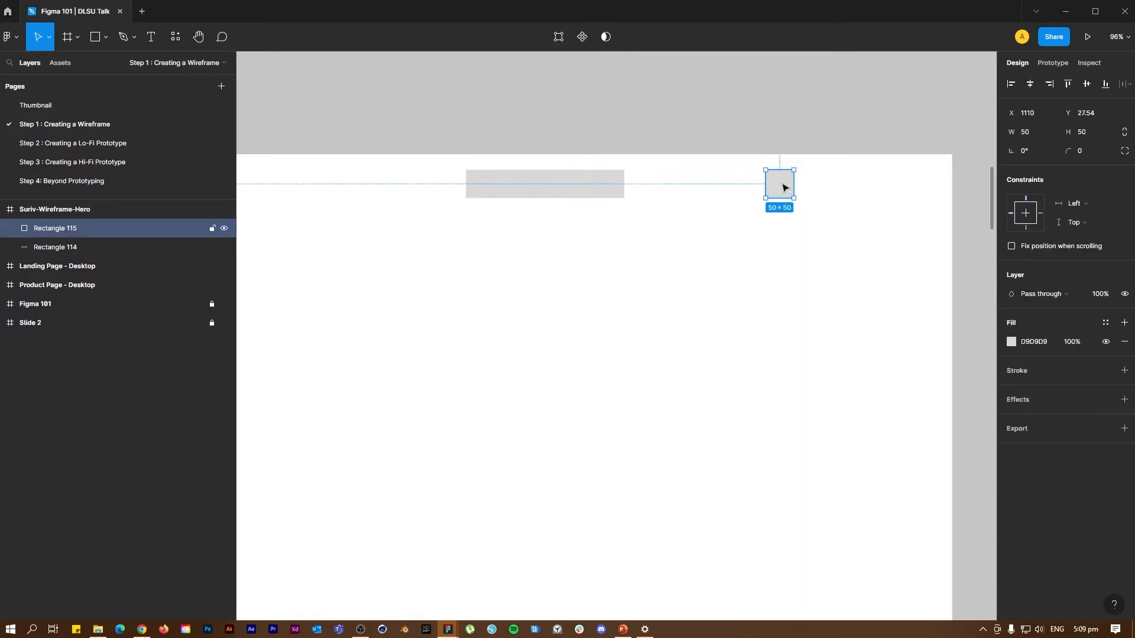
- Duplicate the square to form a row of three spaced about 16 apart, show the layout grids and select all three
scroll(728, 192, down, 2)
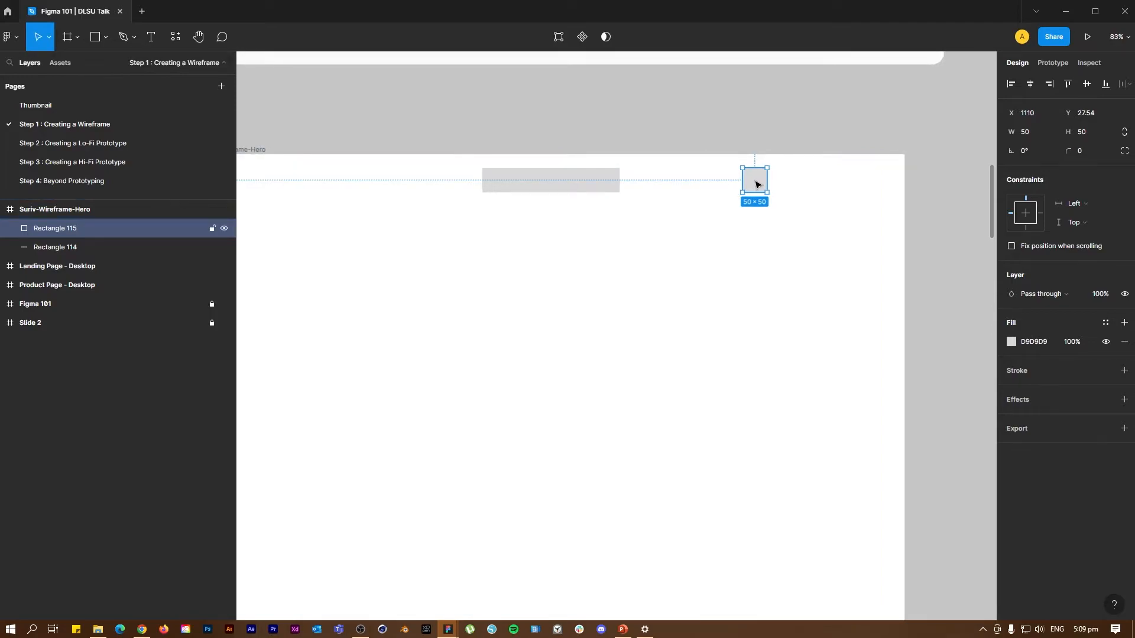
drag(756, 182, 821, 184)
click(759, 132)
scroll(684, 142, down, 1)
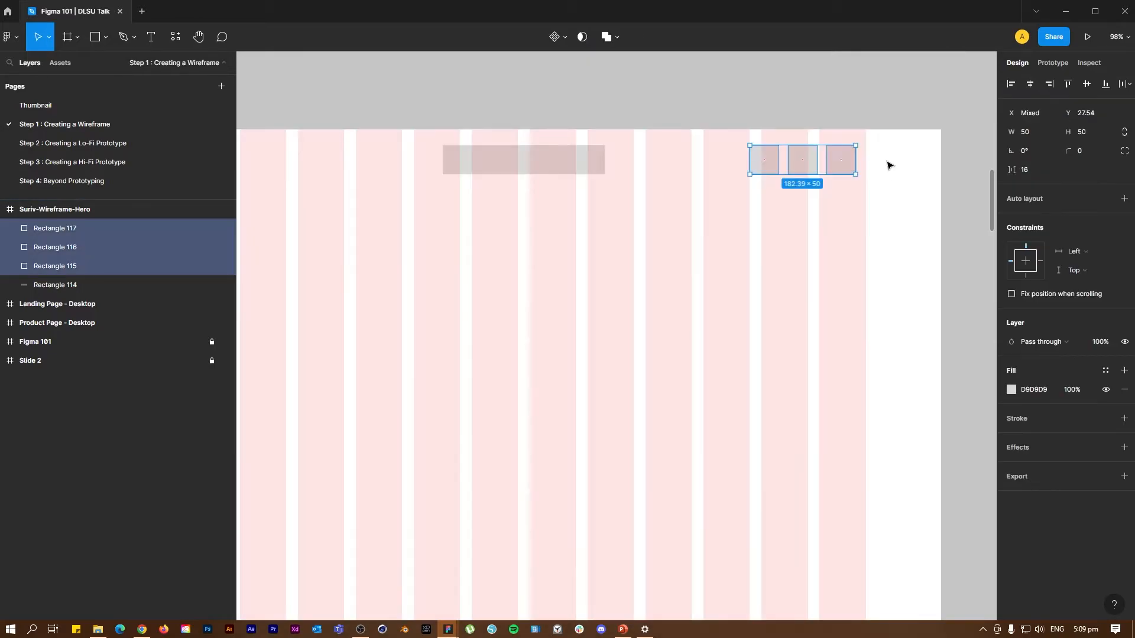
drag(871, 192, 744, 164)
- Hide the layout grids and move the leftmost of the three squares away from the others to about X 1073
key(ctrl+shift+4)
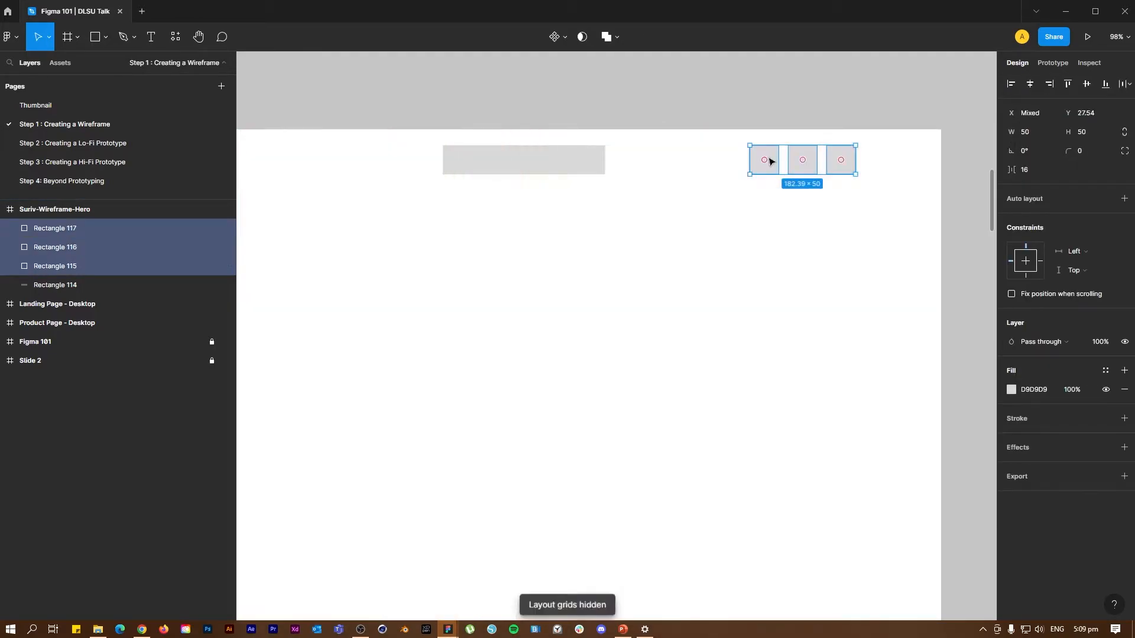
scroll(886, 179, up, 5)
scroll(887, 179, up, 2)
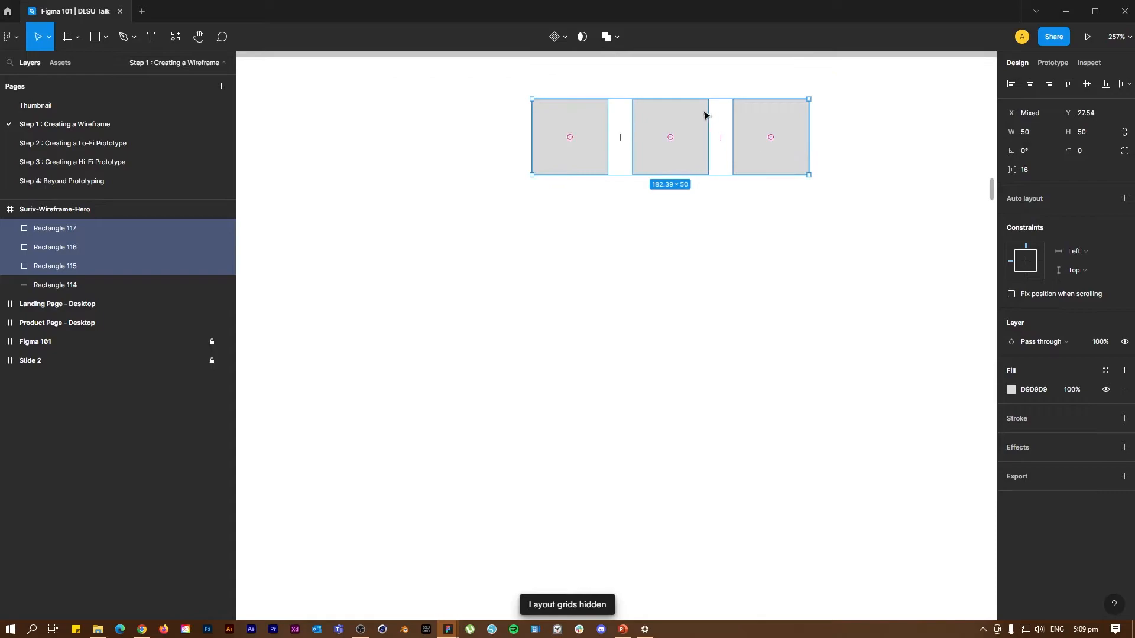
scroll(488, 186, up, 2)
click(603, 256)
click(861, 340)
drag(895, 371, 496, 208)
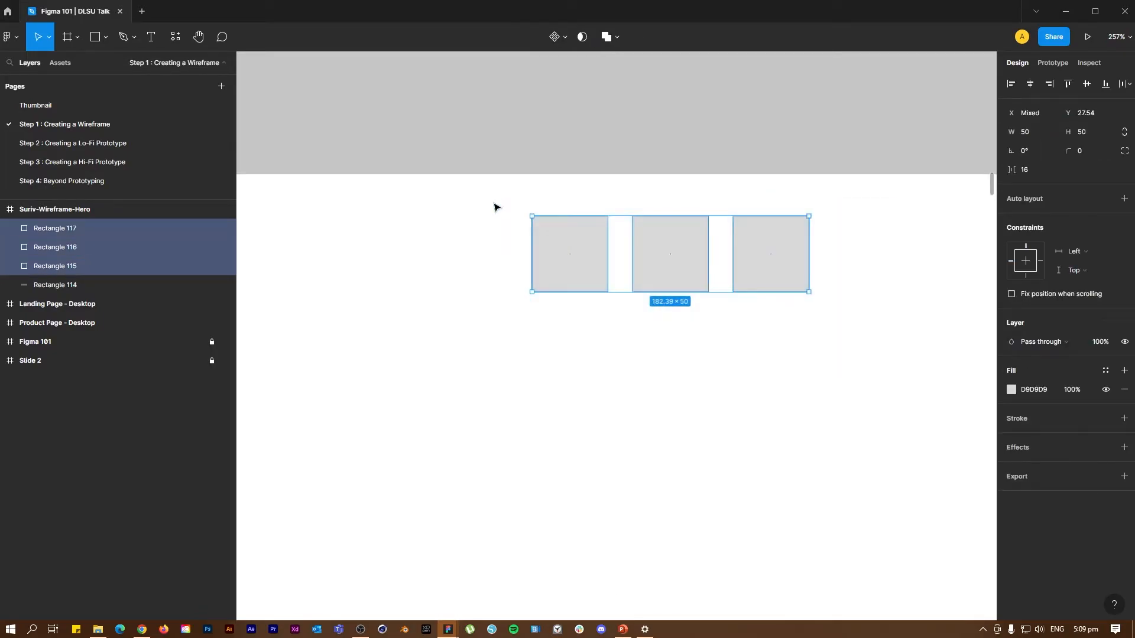
click(945, 307)
drag(588, 262, 532, 262)
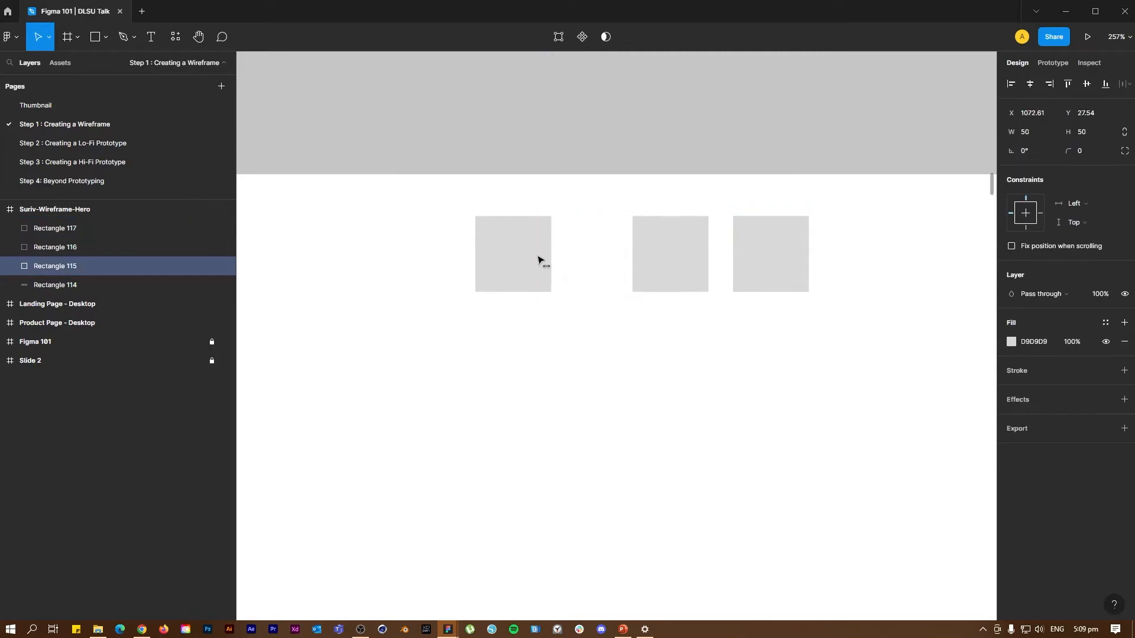
- Even out the three squares' horizontal spacing with Tidy up and reduce their gap to about 15
drag(427, 196, 848, 335)
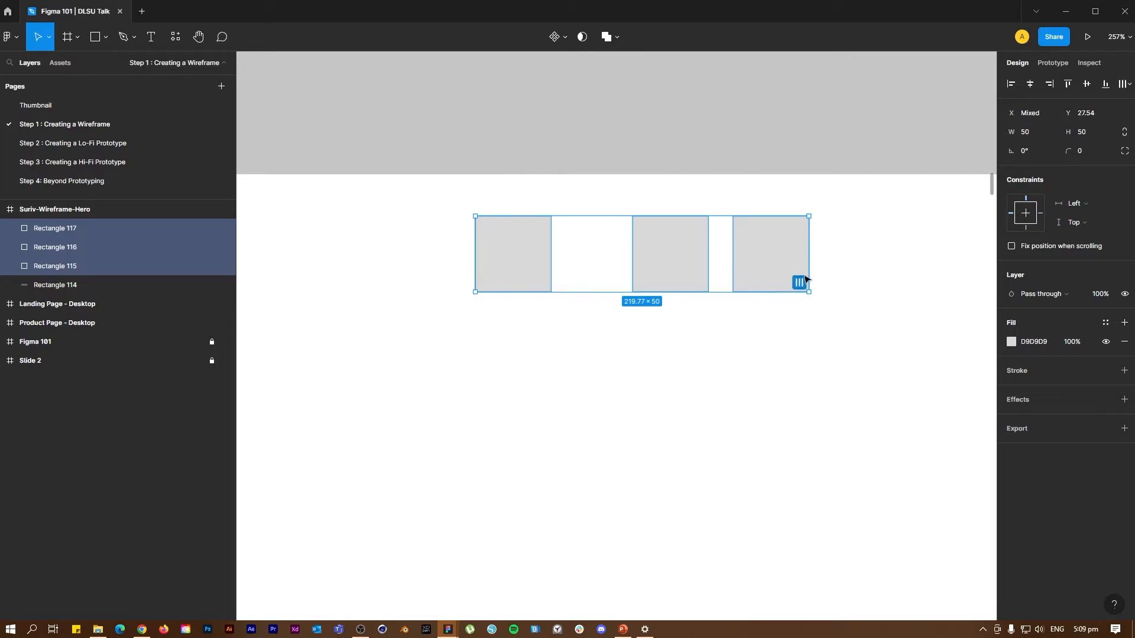
mouse_move(794, 286)
click(800, 283)
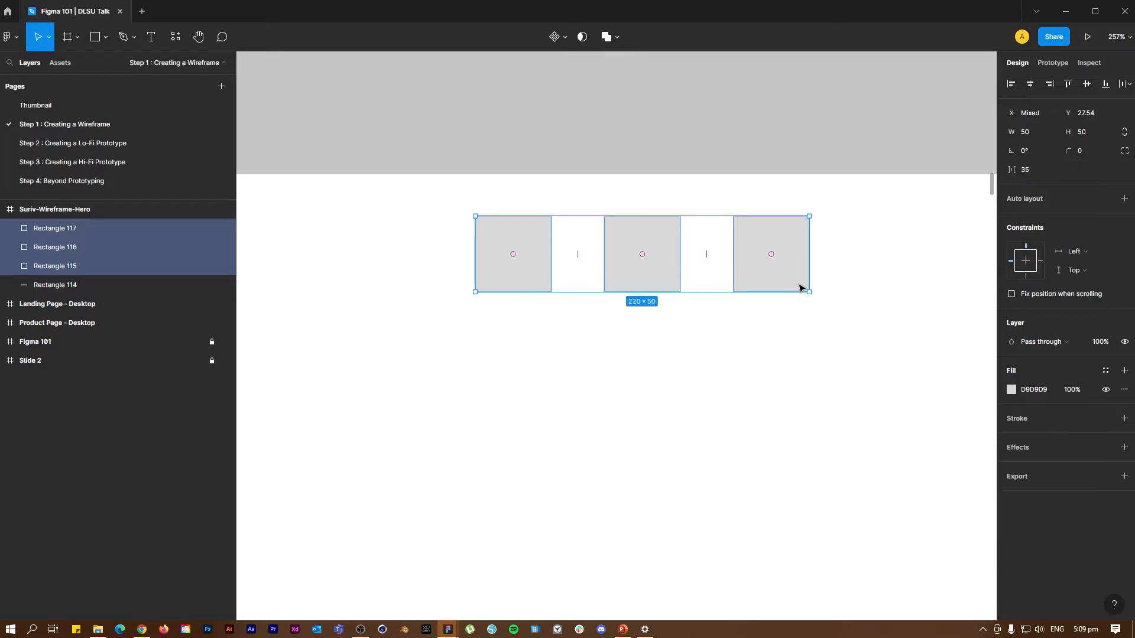
scroll(722, 247, up, 3)
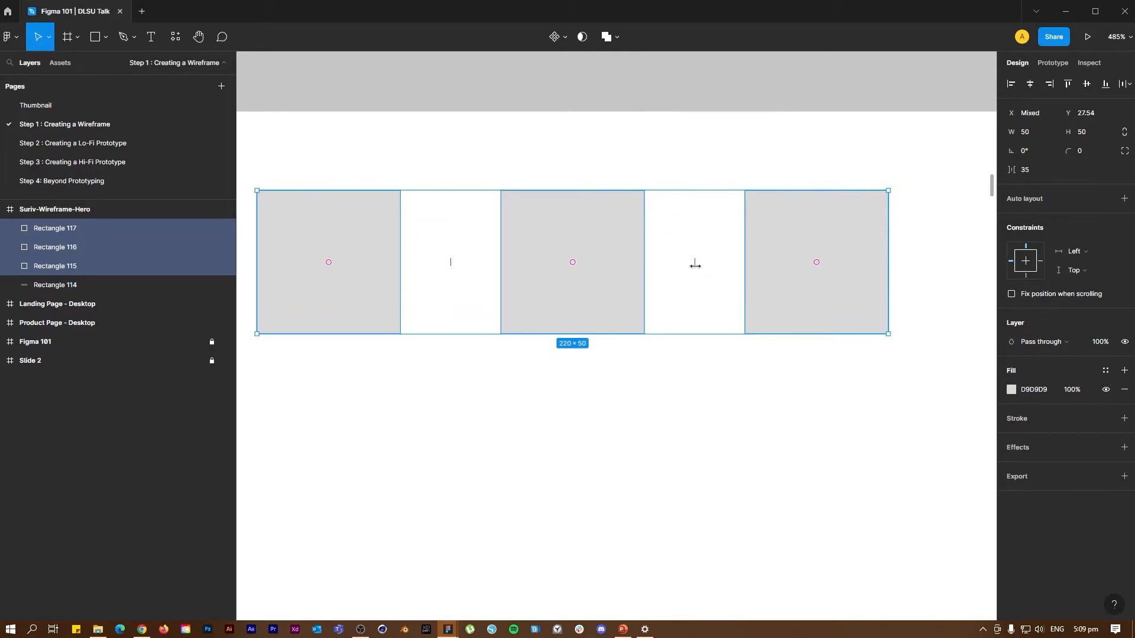
drag(695, 262, 610, 291)
scroll(611, 294, down, 5)
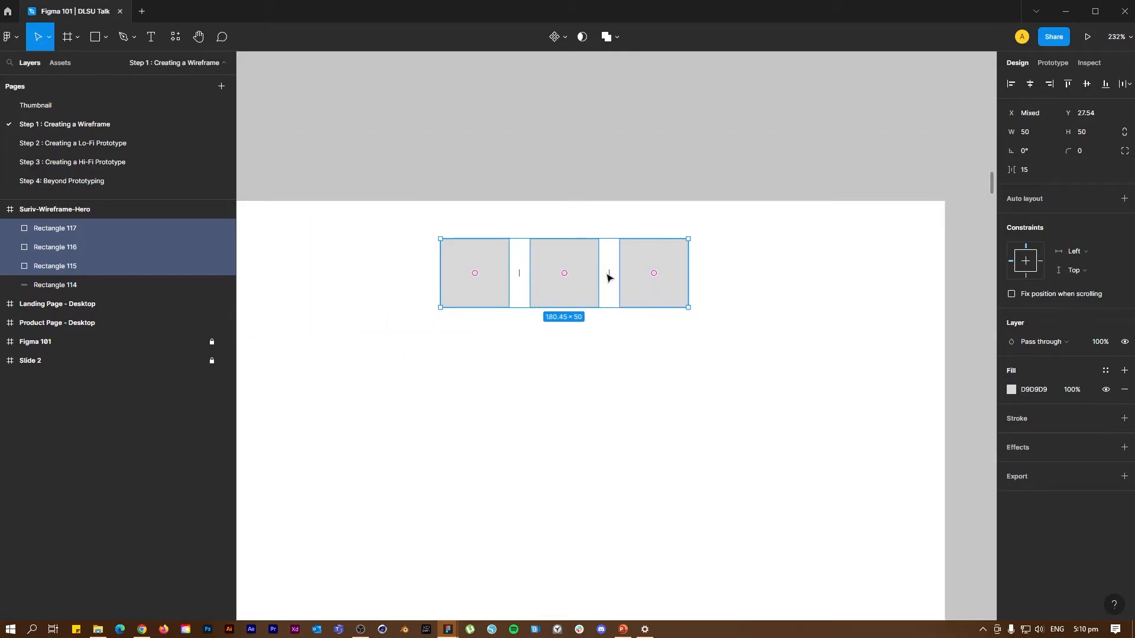
- Widen the even gap between the three squares to about 27
scroll(626, 283, down, 5)
scroll(580, 278, left, 5)
click(580, 278)
click(578, 269)
click(699, 335)
- Duplicate the leftmost of the three squares and place the copy near the frame's left side in the same row
scroll(700, 335, down, 3)
click(770, 282)
key(ctrl+d)
drag(582, 294, 398, 294)
- Show the layout grids and align the copied square with the first column's left edge at X 130
click(374, 259)
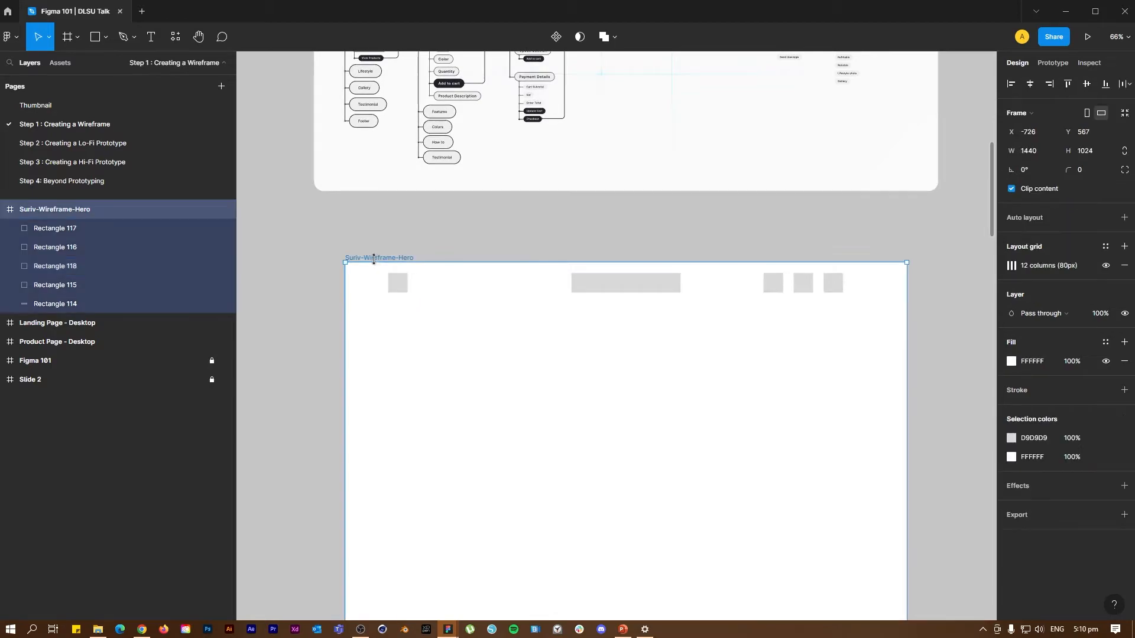
key(ctrl+shift+4)
scroll(397, 284, up, 3)
drag(398, 284, 406, 286)
key(ctrl+z)
key(Escape)
click(407, 284)
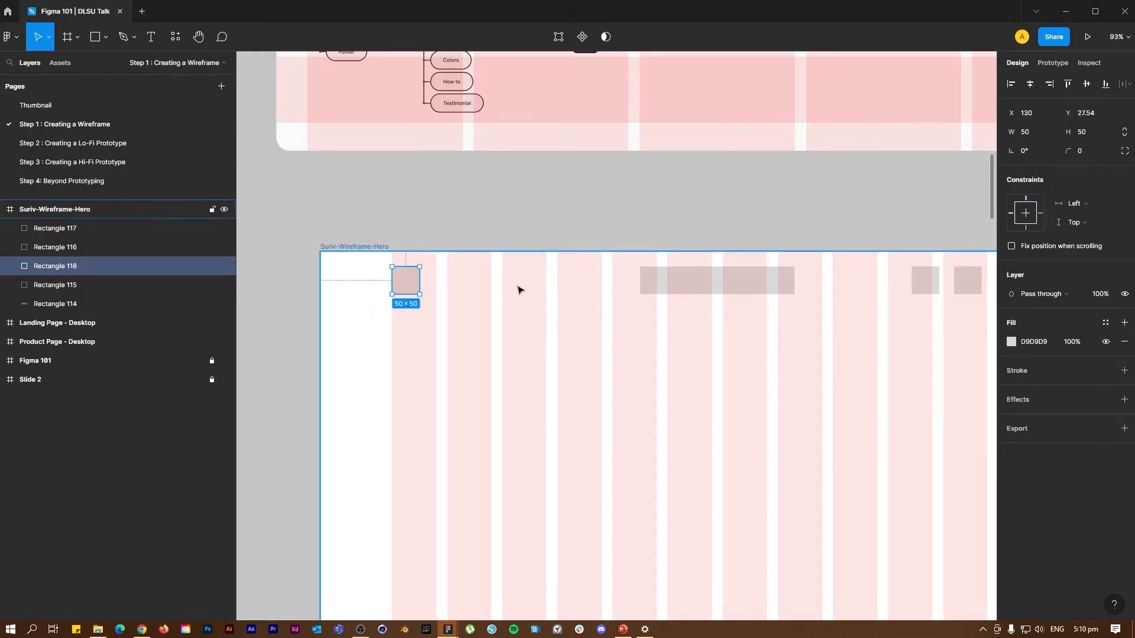
- Move the three squares together so their right side meets the last grid column's right edge, and hide the layout grids
scroll(518, 286, down, 3)
key(ctrl+shift+4)
click(771, 282)
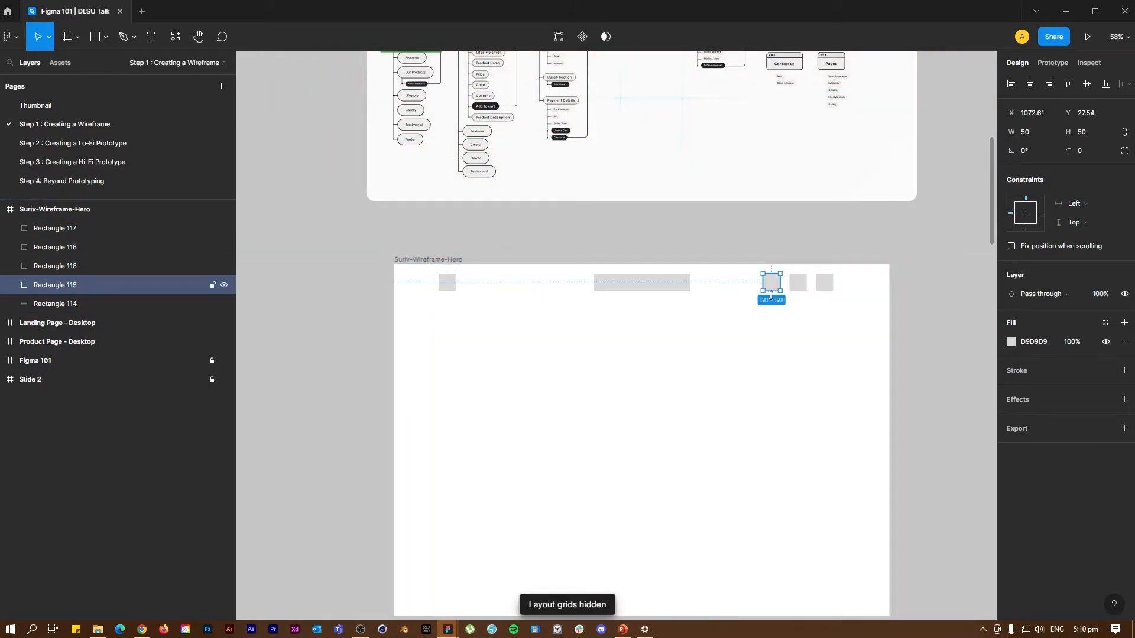
click(461, 260)
key(ctrl+shift+4)
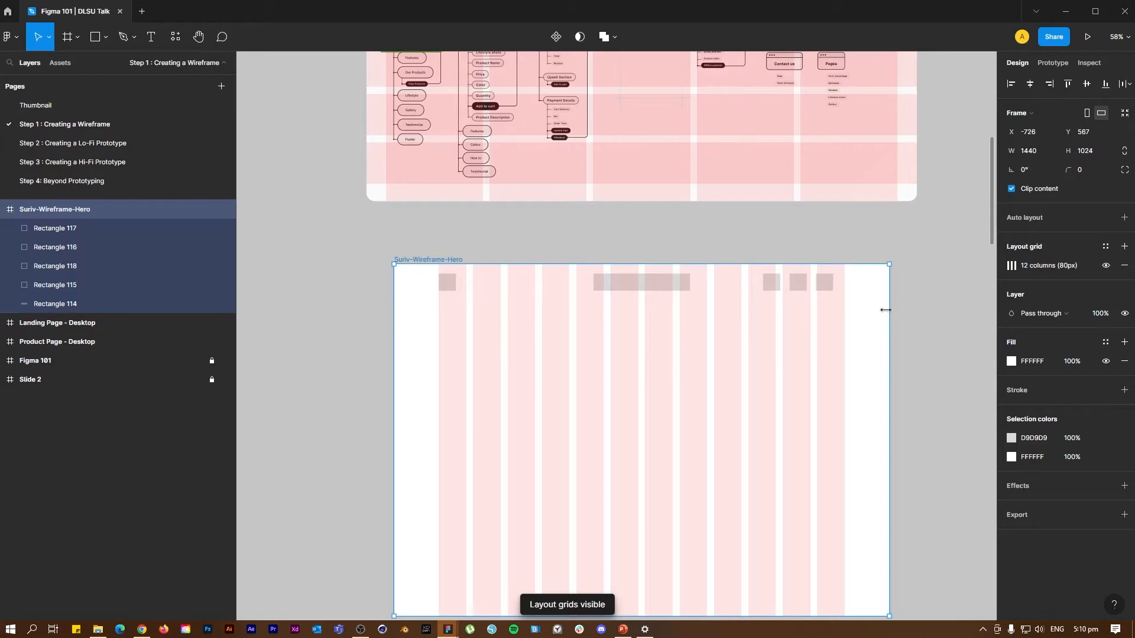
scroll(806, 309, up, 3)
click(750, 264)
shift+click(792, 265)
shift+click(827, 263)
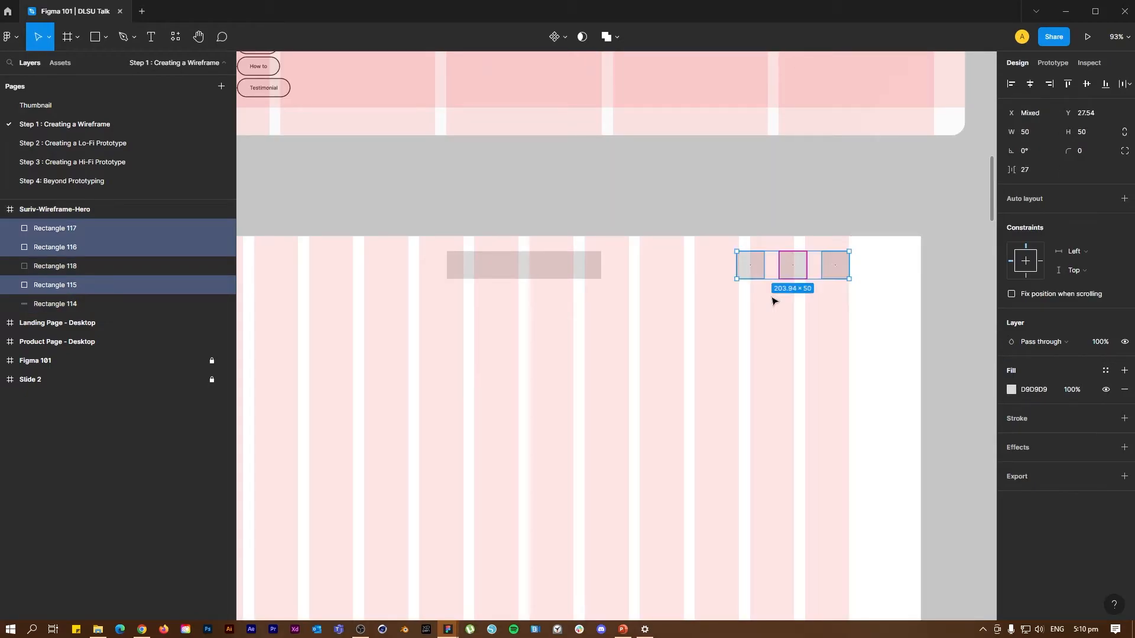
scroll(679, 354, down, 2)
click(629, 358)
key(ctrl+shift+4)
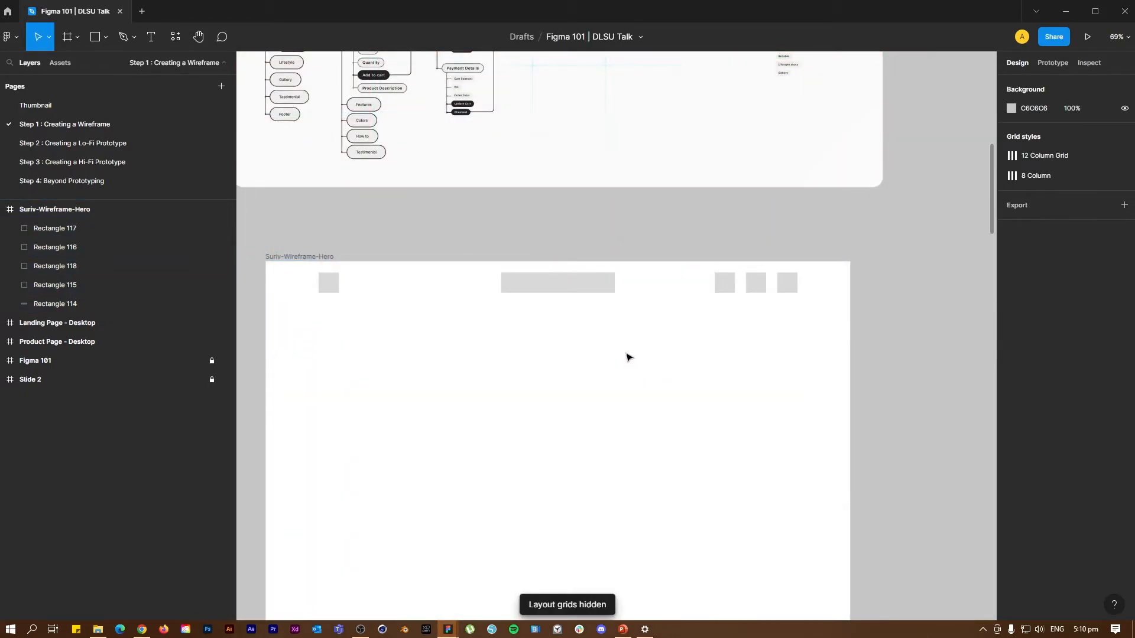
scroll(627, 359, down, 1)
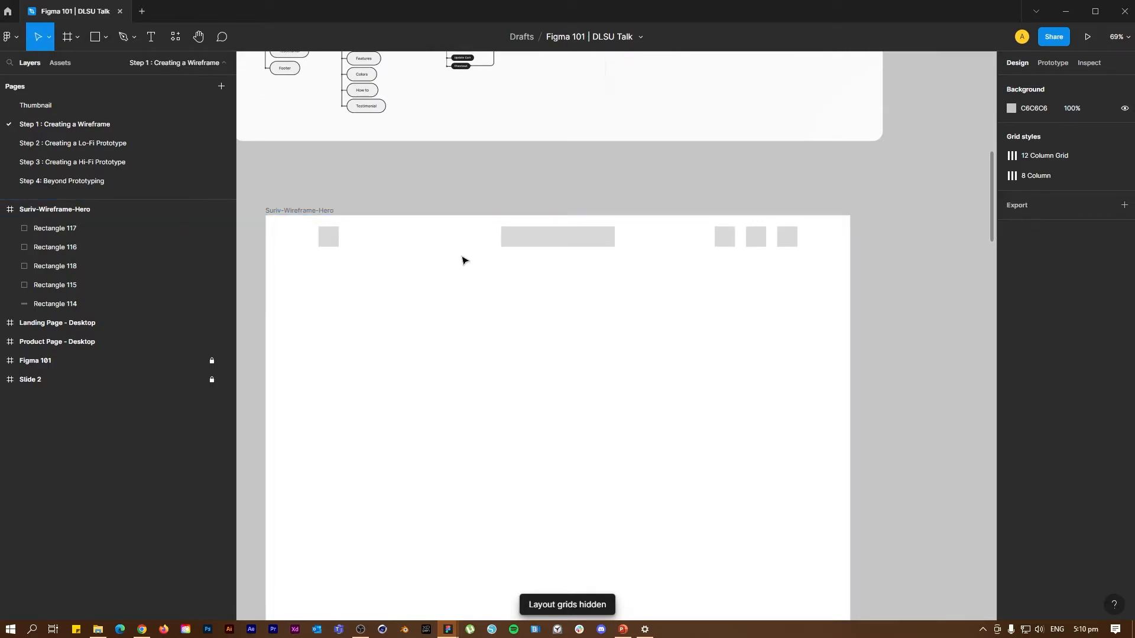
scroll(492, 277, up, 1)
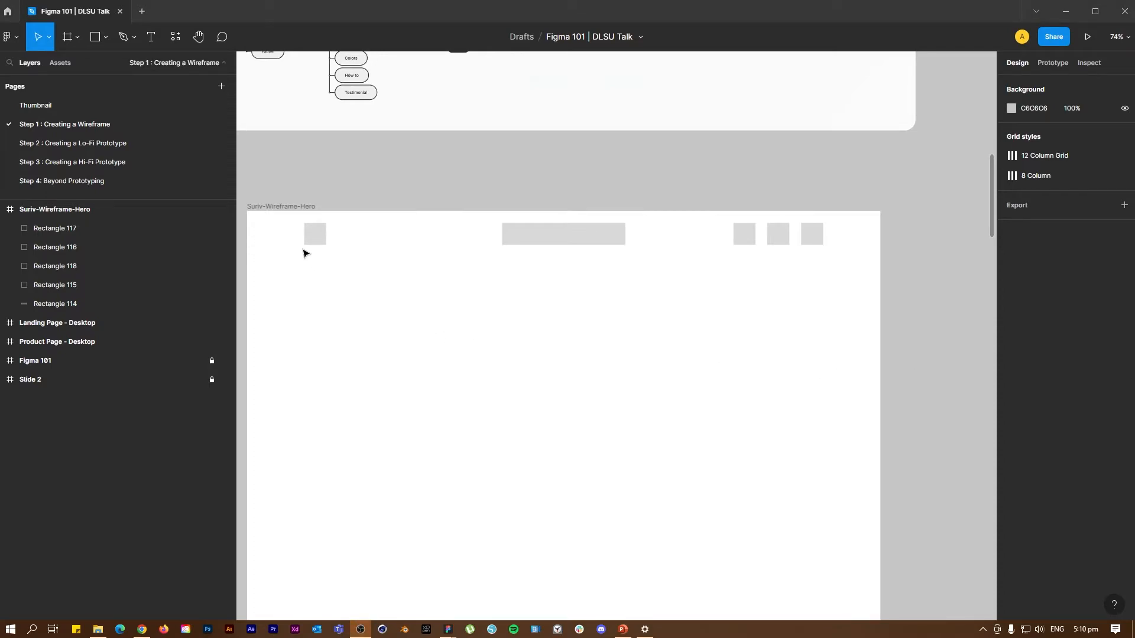
scroll(307, 260, up, 2)
click(315, 298)
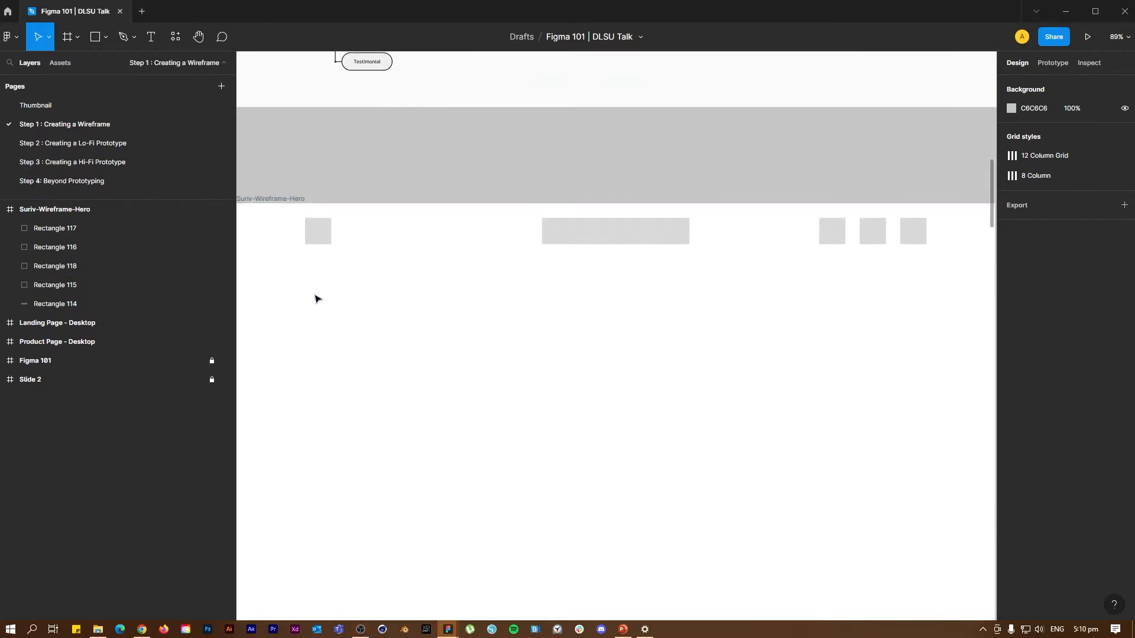
scroll(859, 264, down, 2)
scroll(882, 260, up, 2)
scroll(340, 271, down, 2)
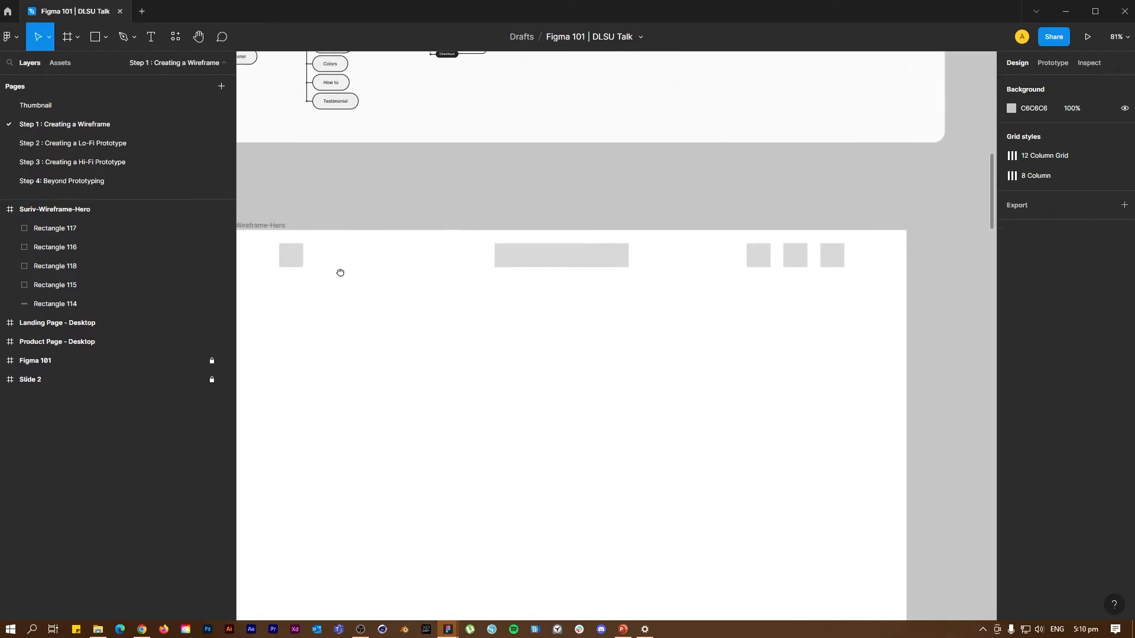
- Give the bar and all four squares in the top row a corner radius of 8
drag(258, 288, 849, 332)
drag(273, 281, 430, 286)
drag(810, 292, 854, 241)
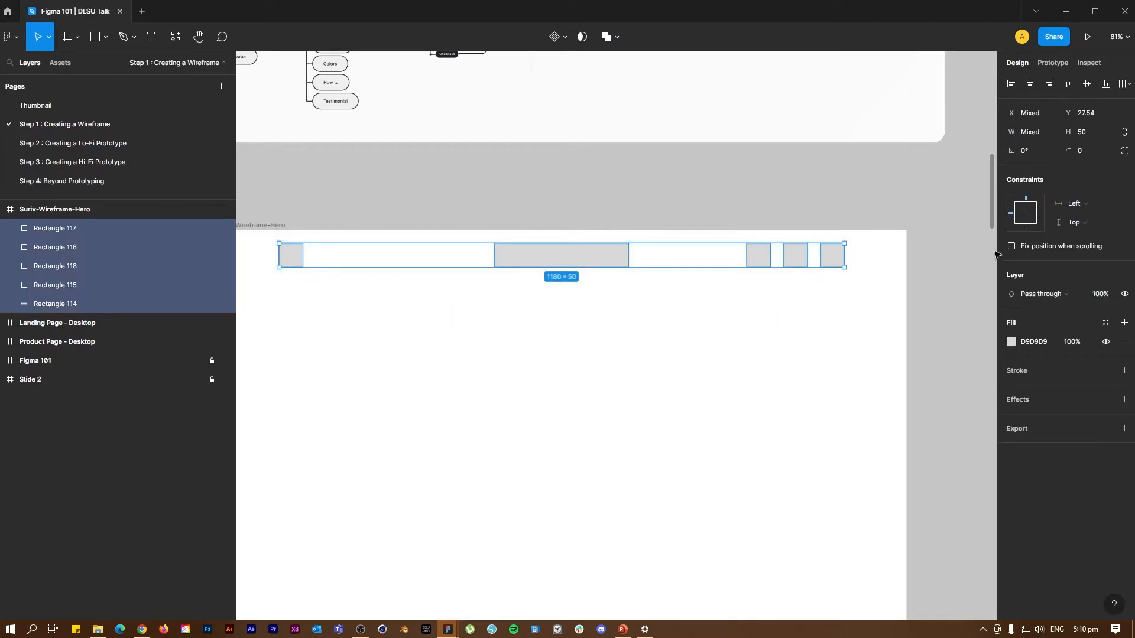
mouse_move(1072, 150)
mouse_down()
mouse_move(1132, 148)
mouse_move(123, 147)
mouse_move(1123, 157)
mouse_move(1074, 151)
mouse_up()
click(1087, 154)
scroll(441, 350, down, 5)
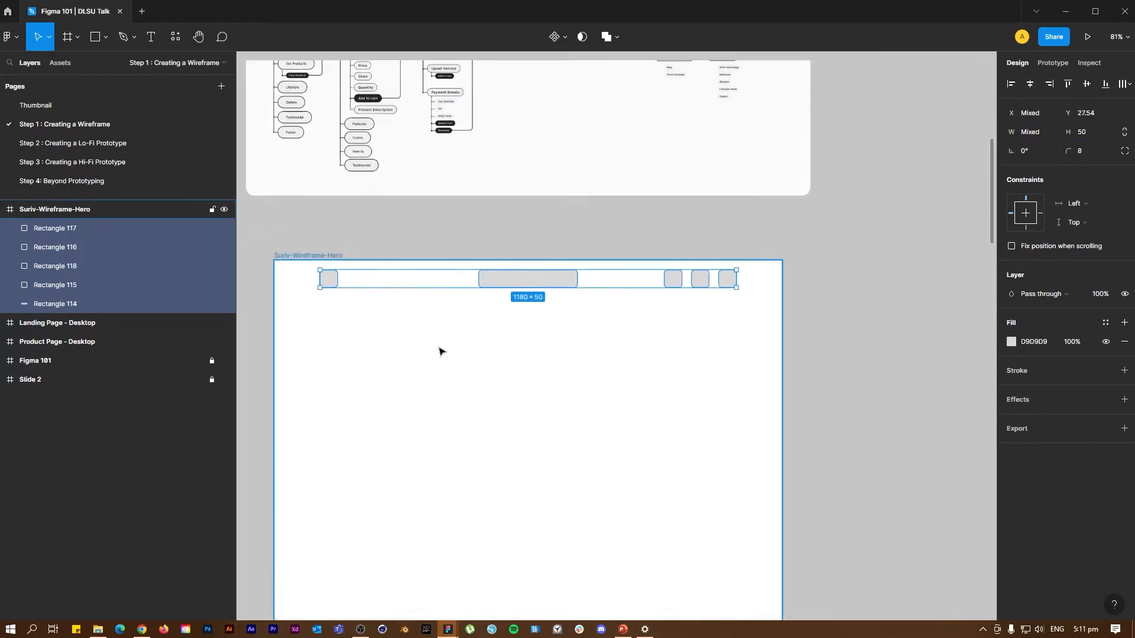
click(446, 352)
drag(445, 352, 594, 273)
scroll(628, 280, up, 2)
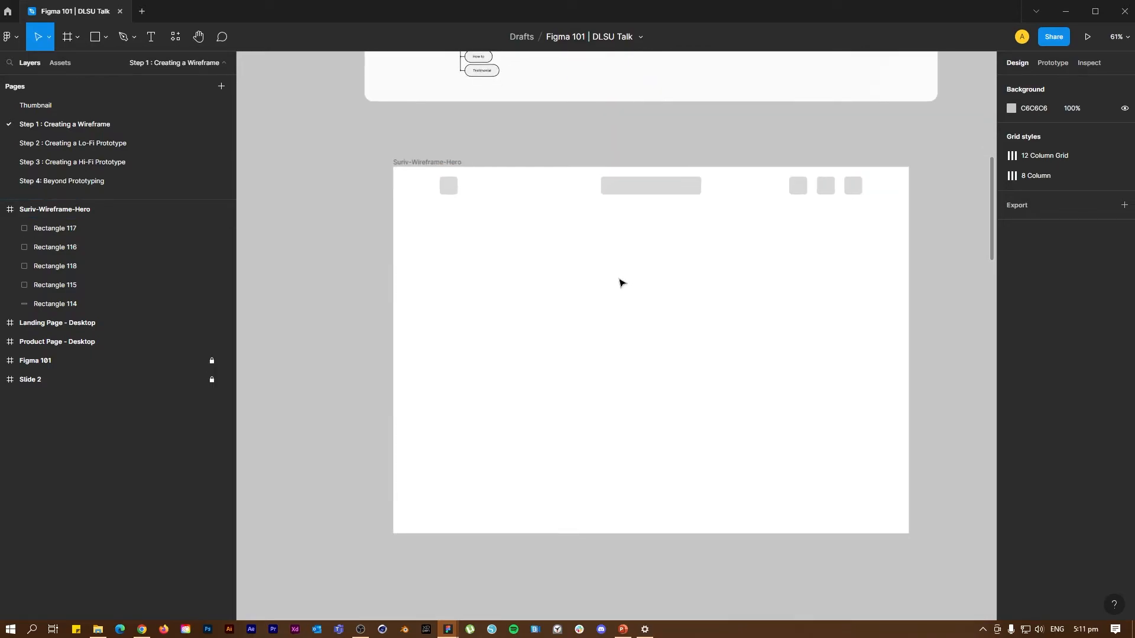
scroll(685, 299, up, 1)
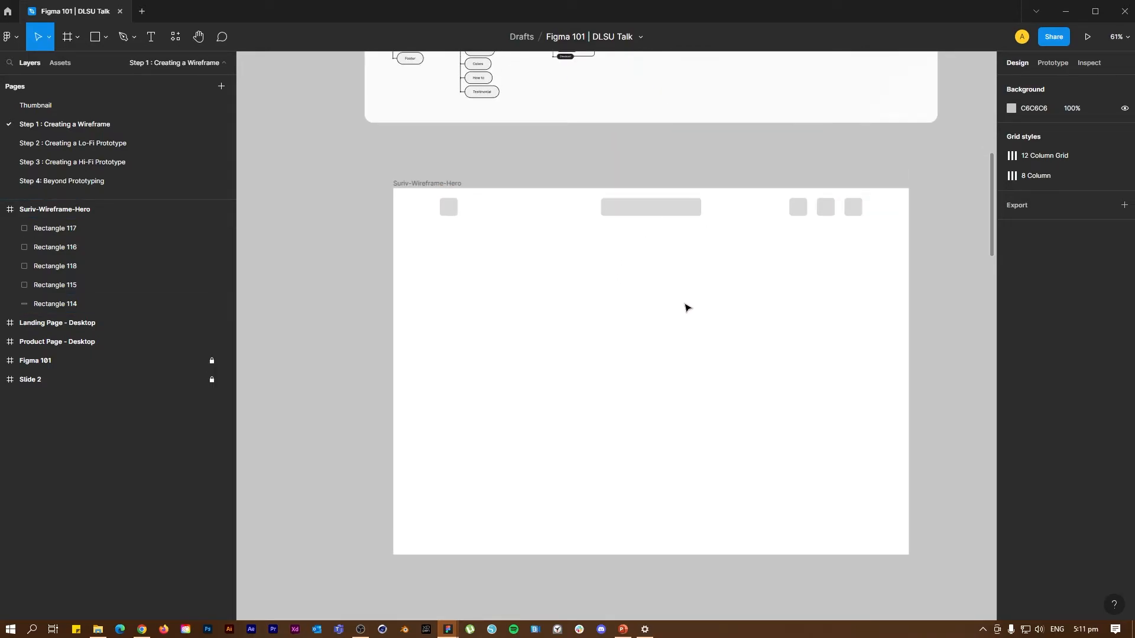
- Duplicate the central bar of the top row, place the copy lower in the frame, and reduce its height to about 24
scroll(661, 187, up, 5)
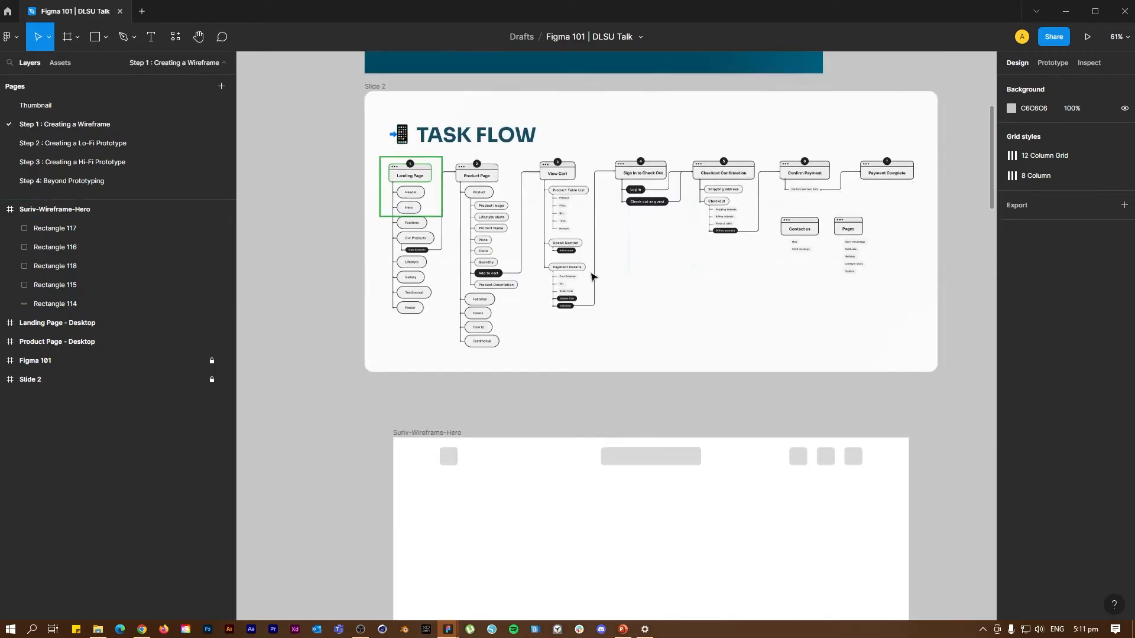
scroll(590, 407, down, 6)
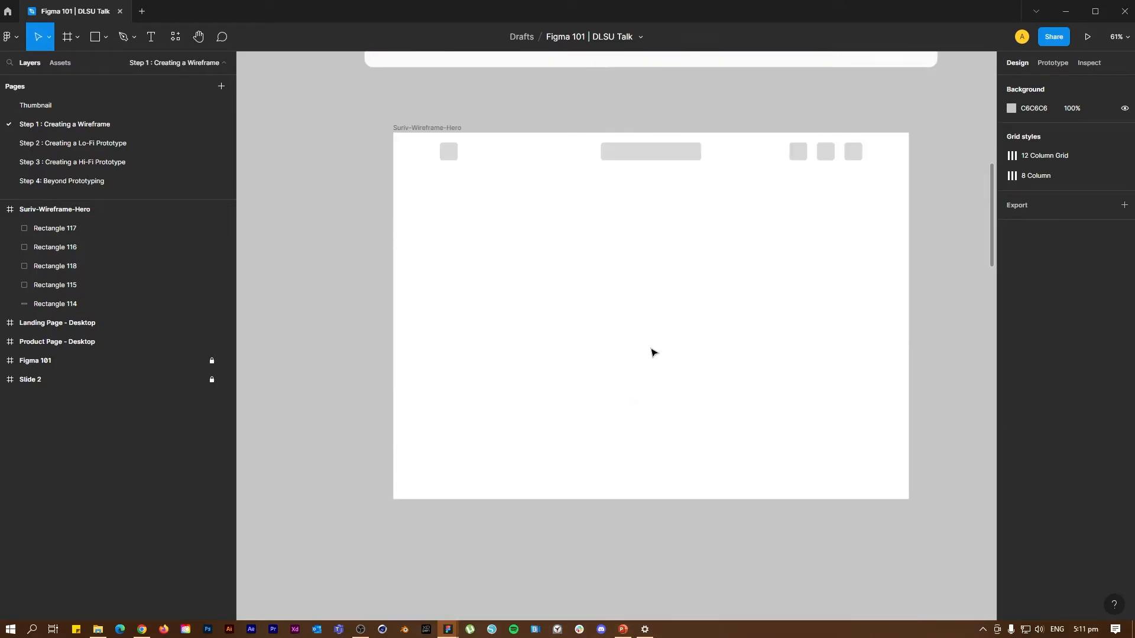
scroll(647, 331, up, 1)
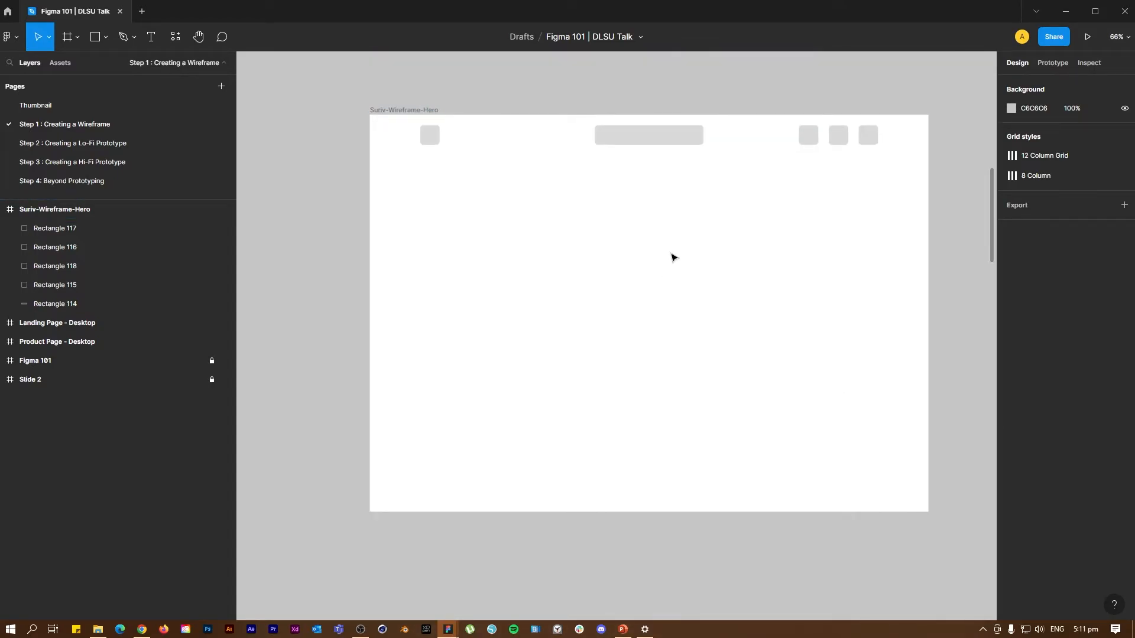
scroll(665, 269, up, 1)
scroll(659, 263, down, 1)
scroll(653, 257, up, 1)
scroll(653, 217, up, 1)
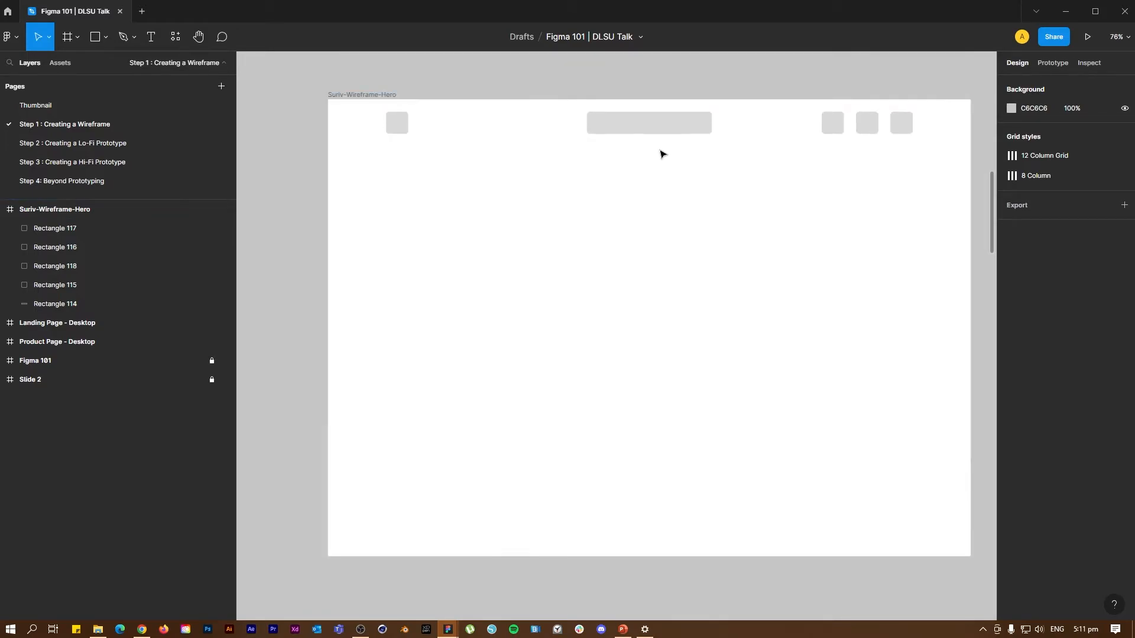
click(686, 132)
drag(689, 136, 685, 261)
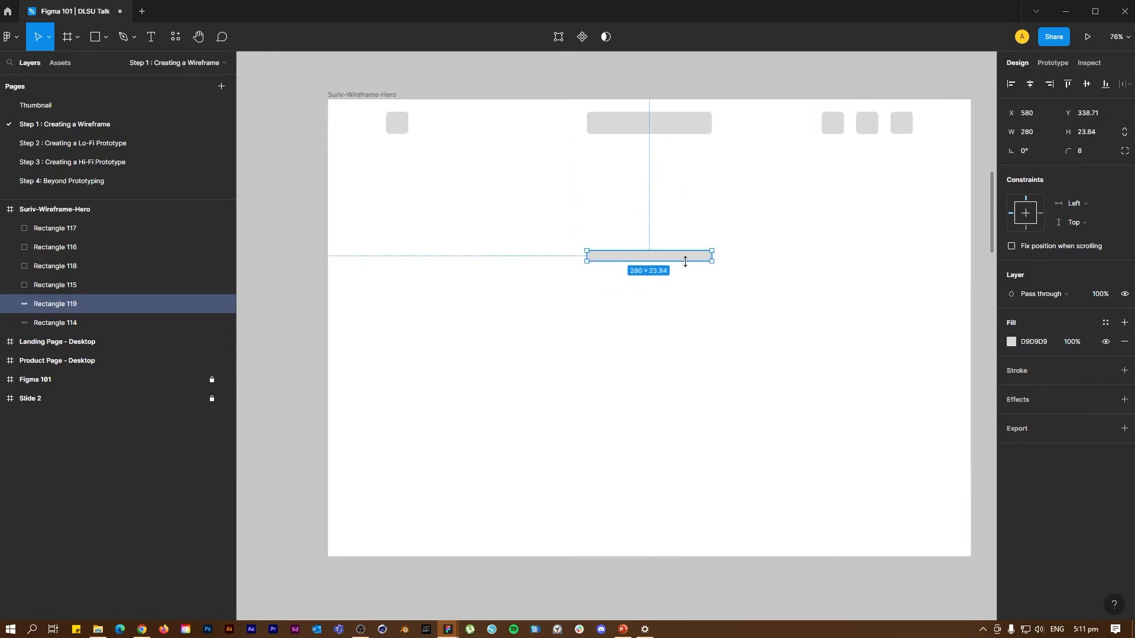
- Fill the copied bar with dark grey 4A4A4A and widen it to about 537
click(1011, 342)
drag(893, 456, 827, 435)
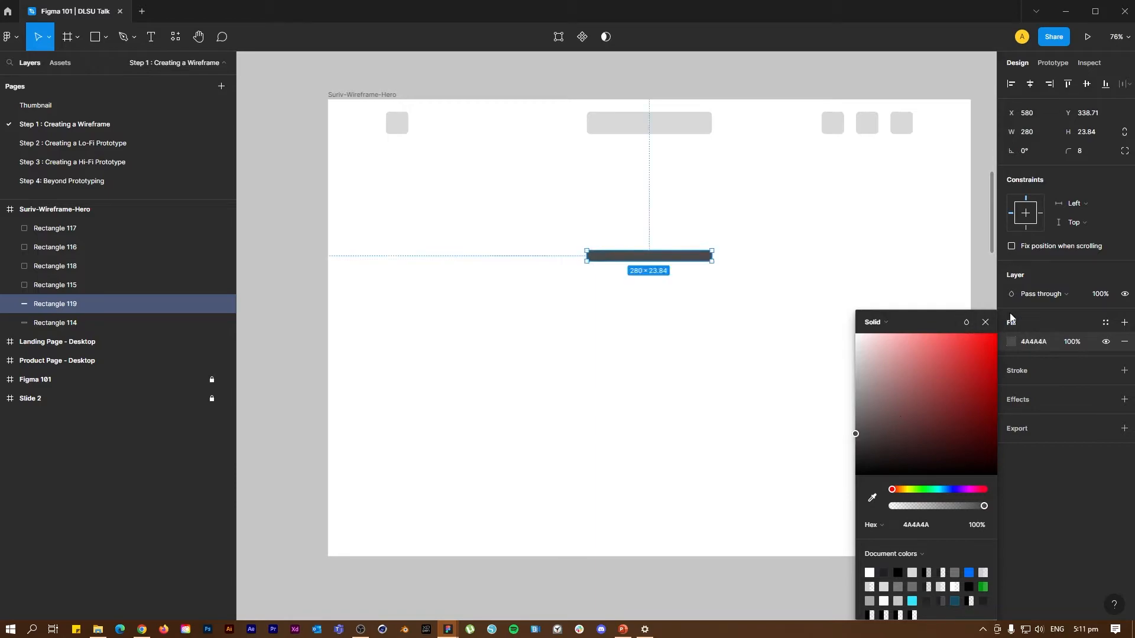
click(985, 322)
click(959, 322)
click(708, 255)
drag(714, 256, 828, 256)
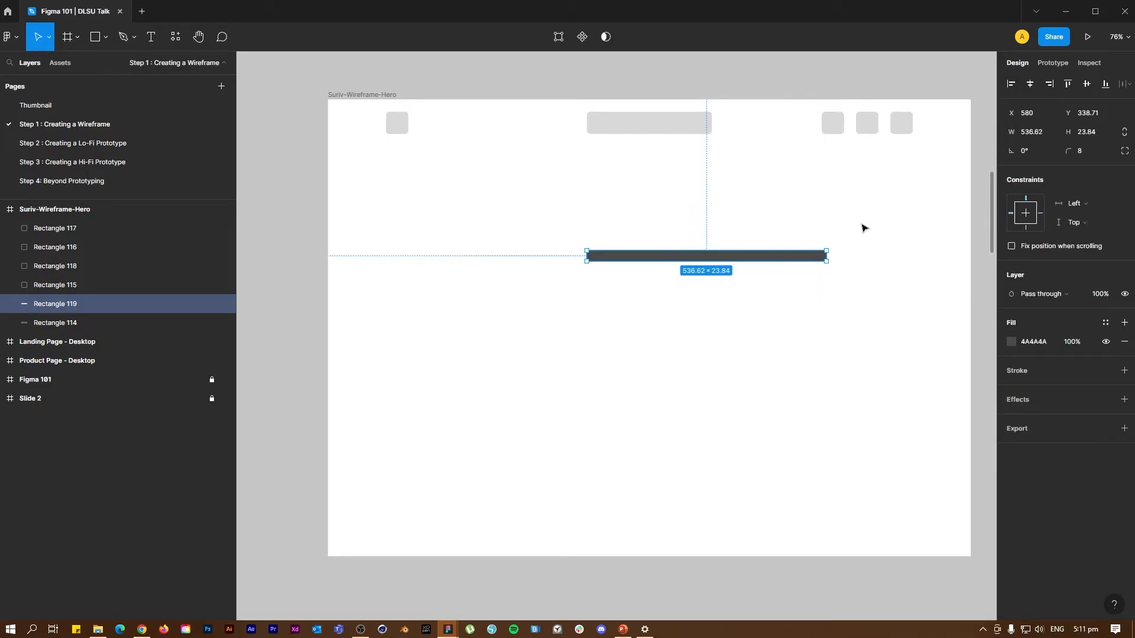
click(881, 214)
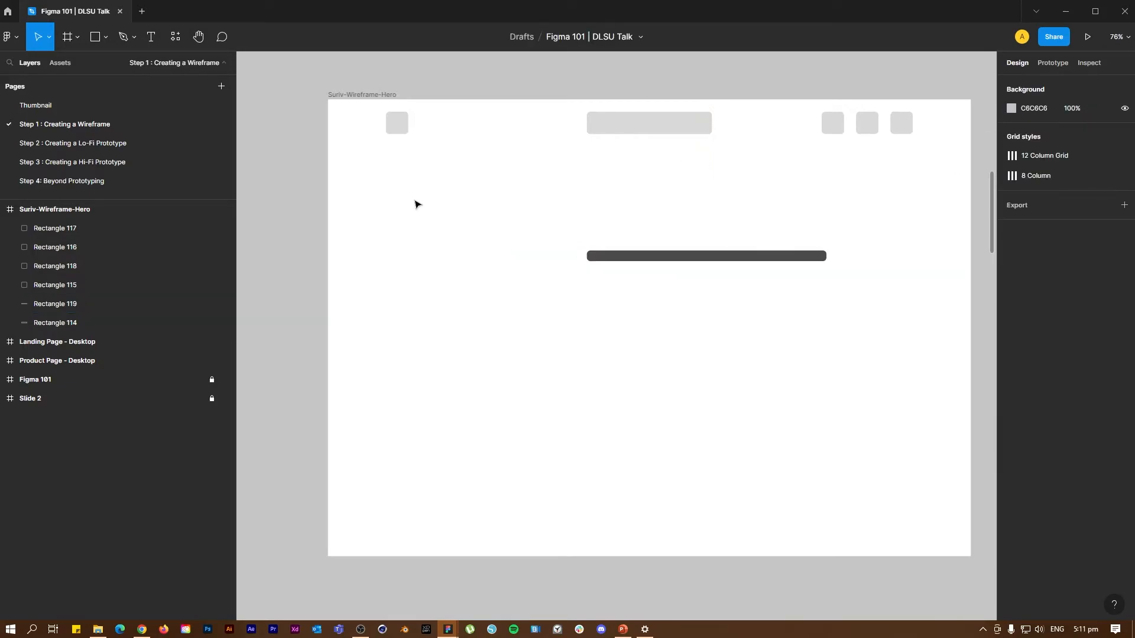
- Try the alignment options on the dark bar and centre it horizontally and vertically in the frame
click(622, 259)
click(645, 242)
click(633, 258)
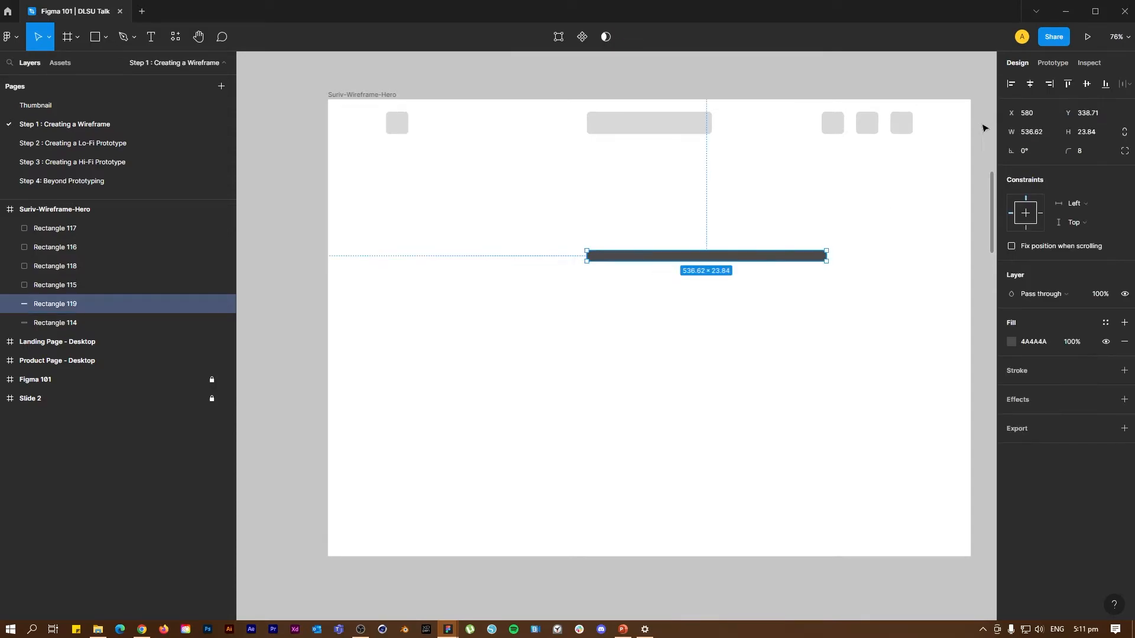
click(1016, 85)
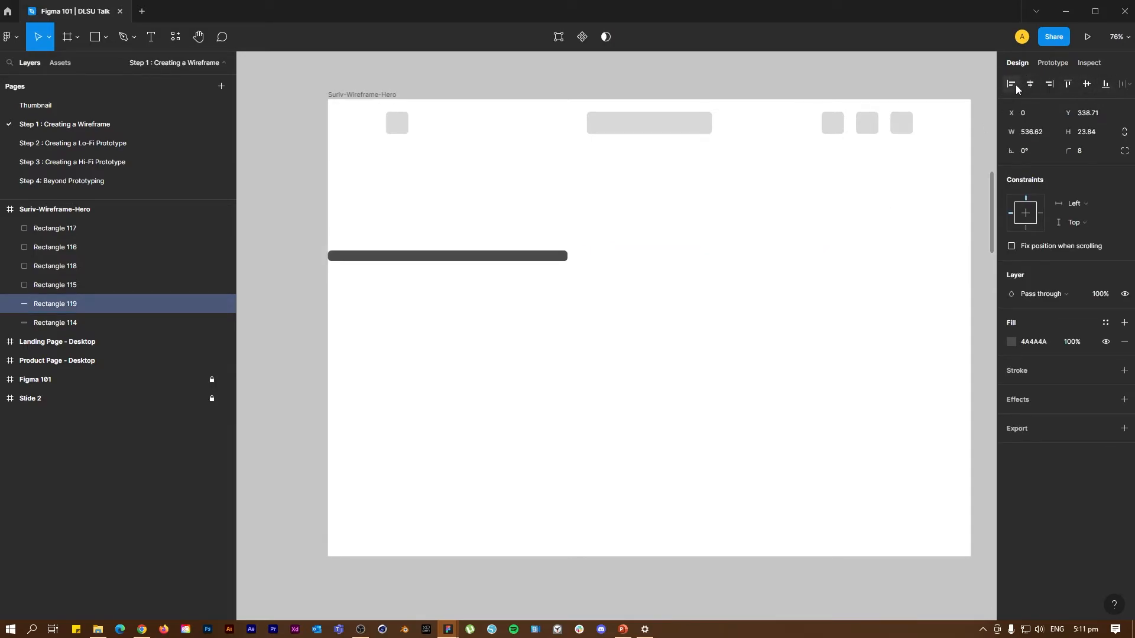
click(1049, 85)
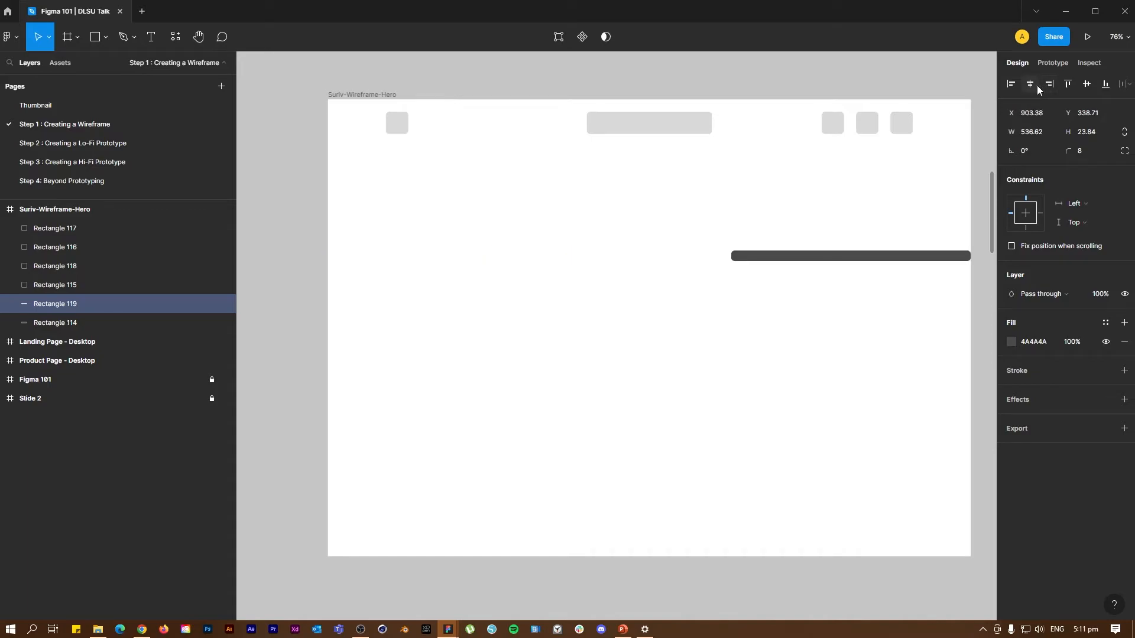
click(1031, 86)
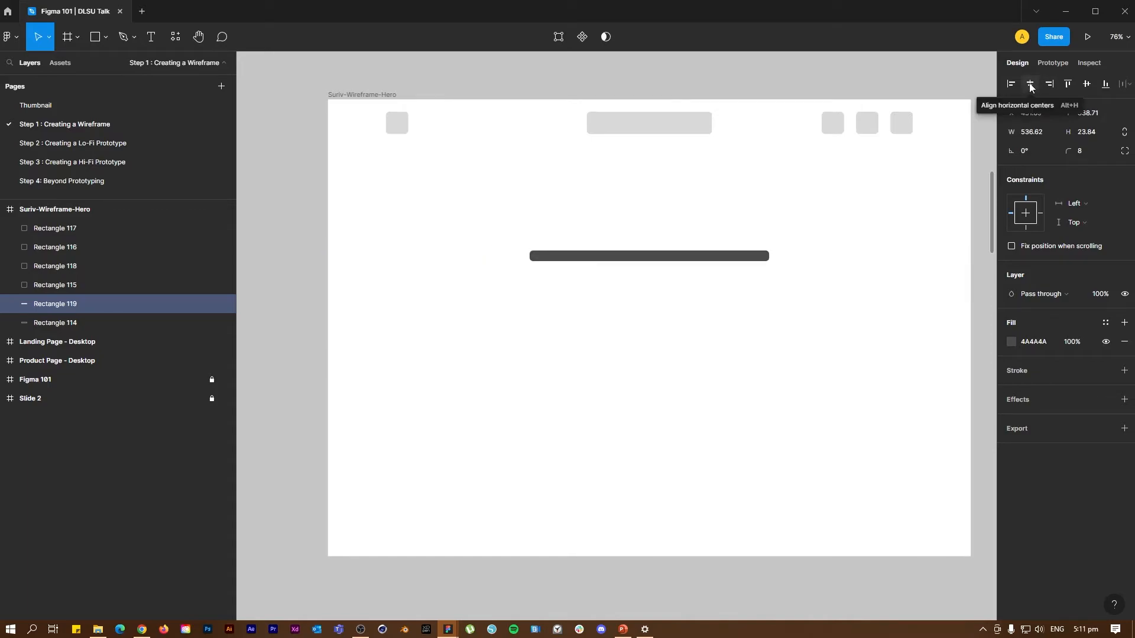
click(1061, 87)
click(1088, 86)
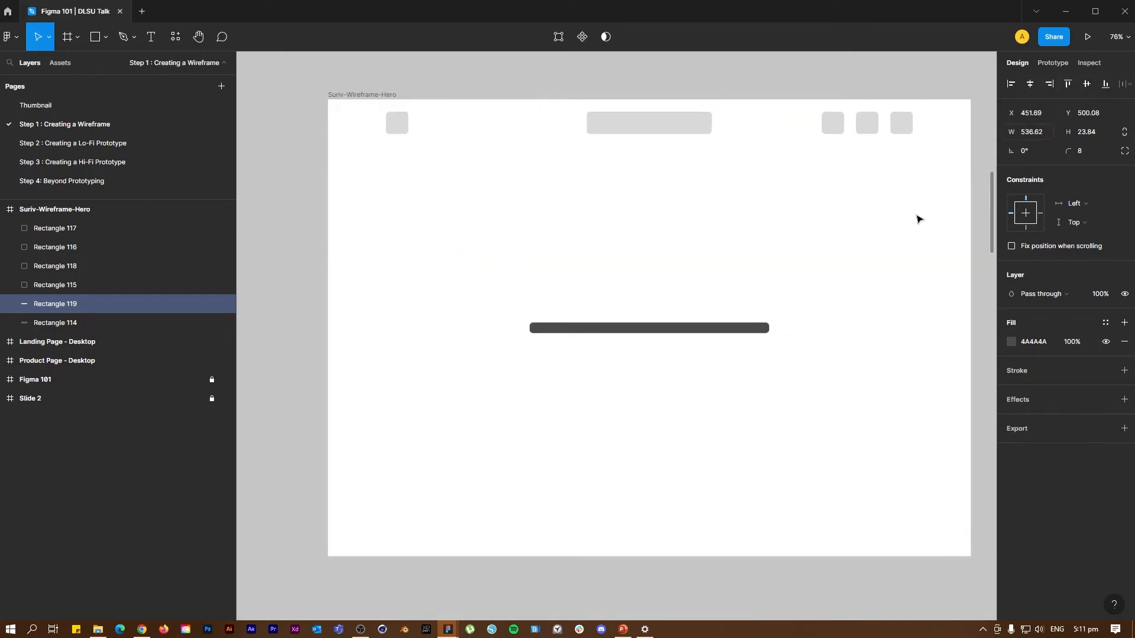
click(1105, 85)
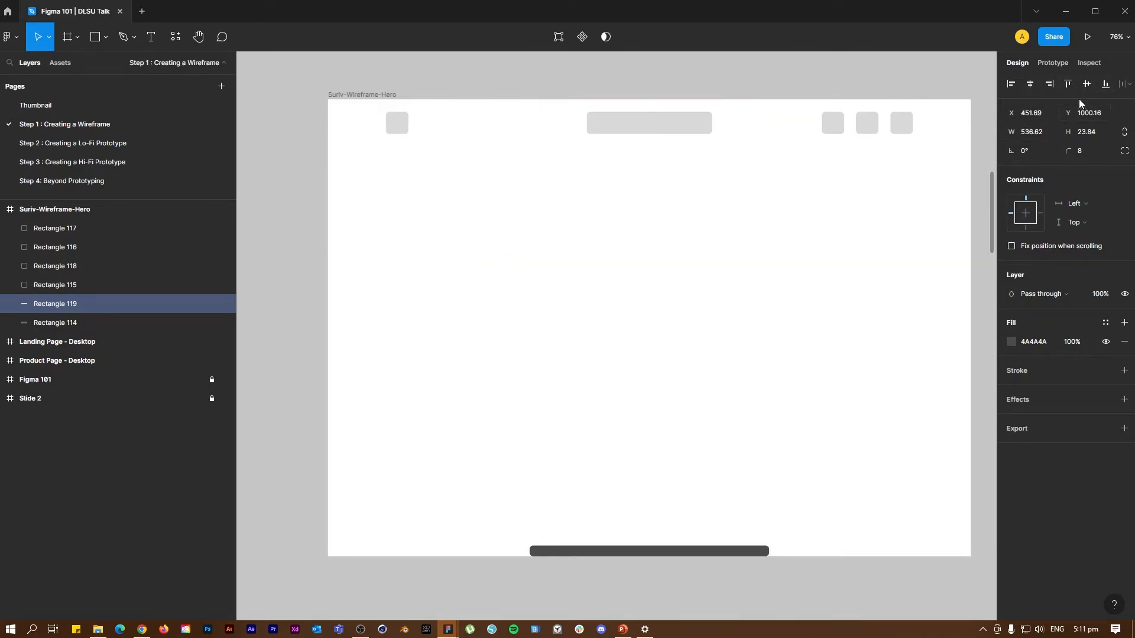
click(1086, 84)
- Move the dark bar up and duplicate it just below, widening the copy to about 642 and centring it horizontally
click(739, 307)
click(725, 329)
drag(725, 329, 742, 298)
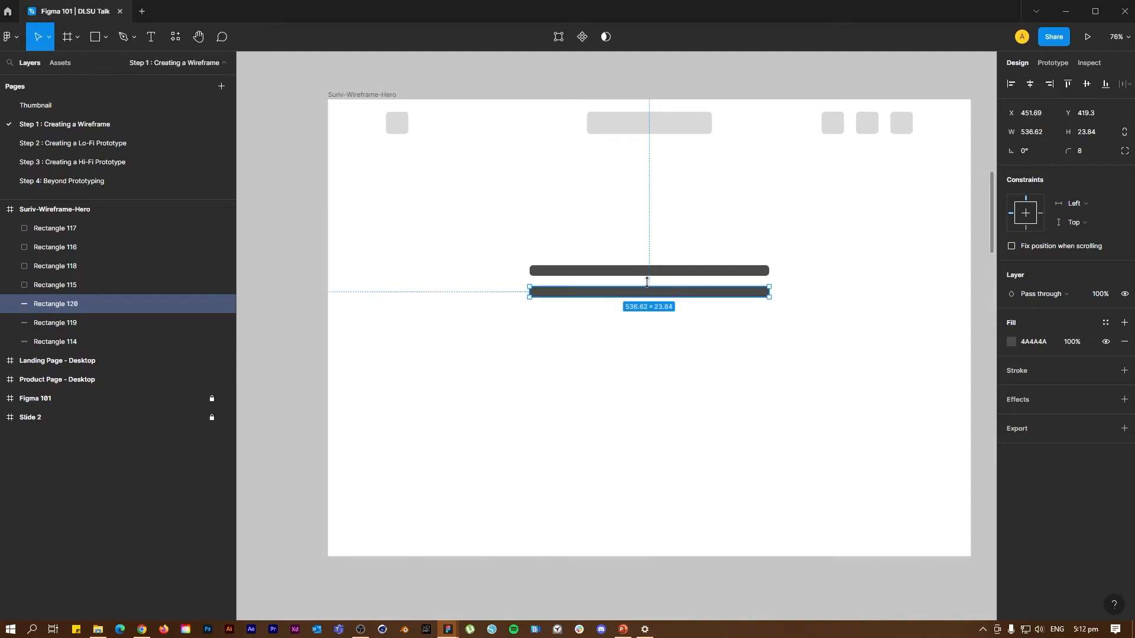
drag(525, 292, 486, 293)
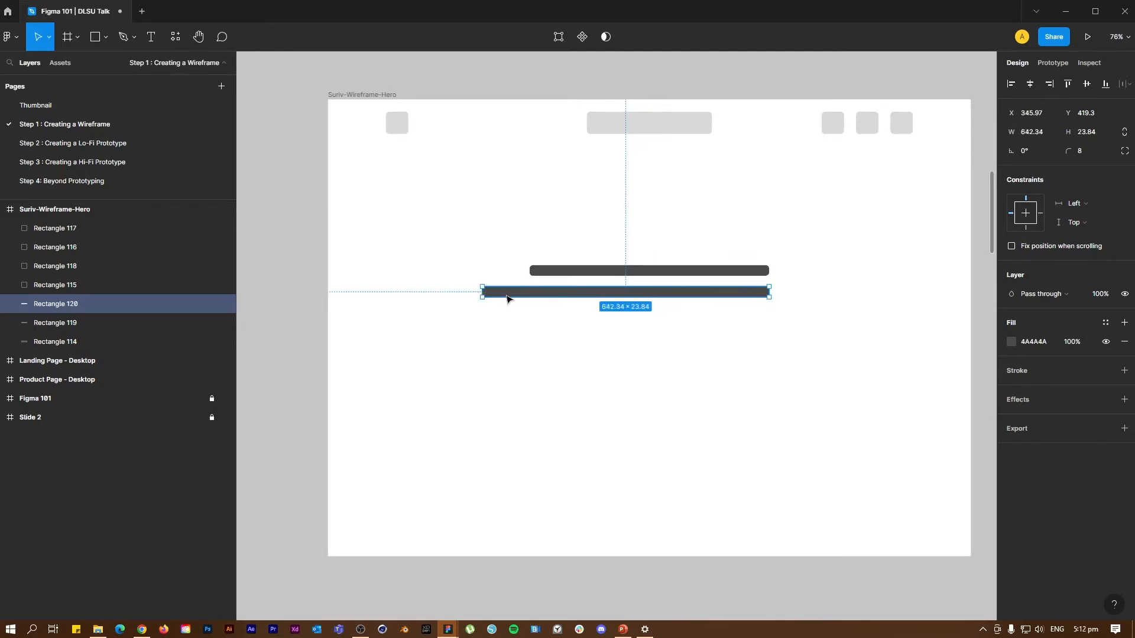
click(1029, 84)
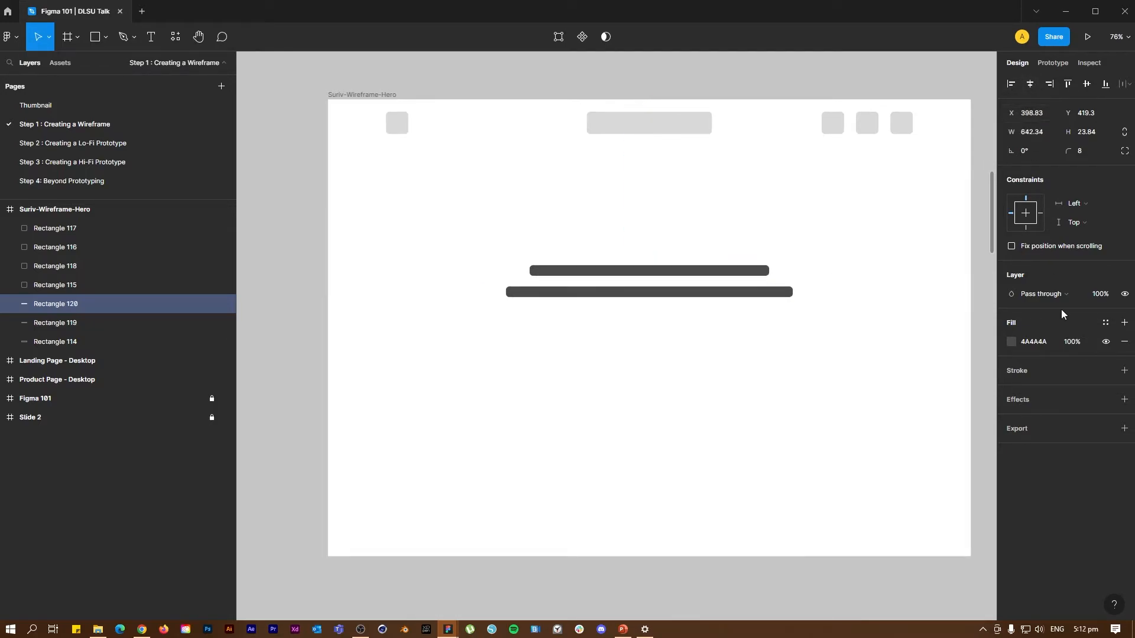
- Lighten the fill of the wider lower bar to grey C0C0C0
click(1011, 341)
drag(927, 378, 856, 370)
click(985, 323)
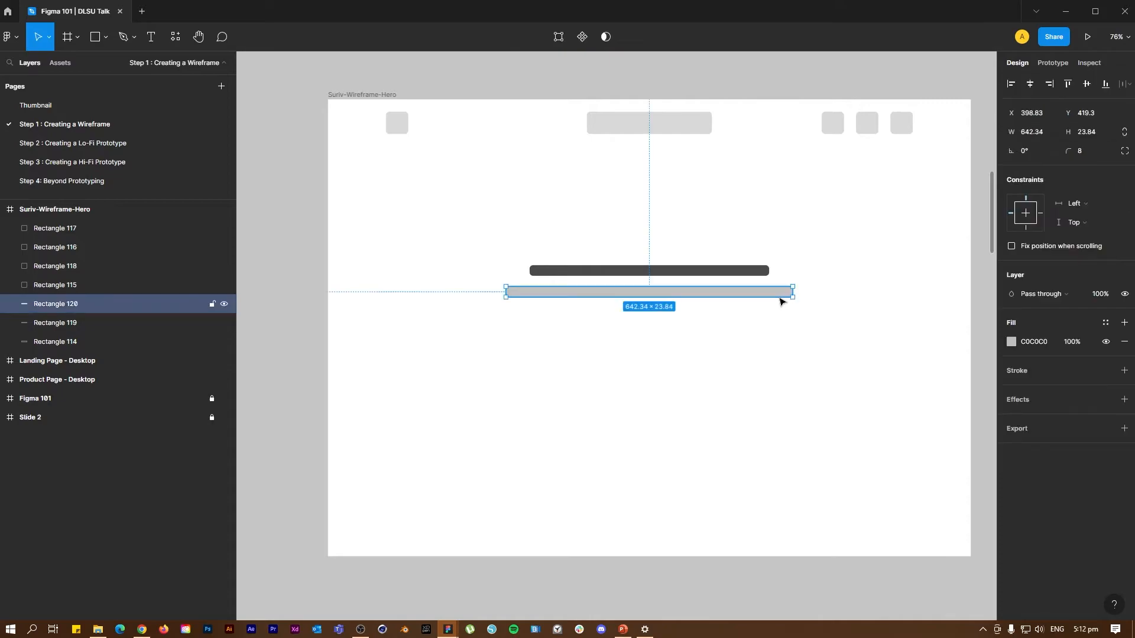
- Fill the wider lower bar with the light grey D9D9D9 sampled from a square in the top row
click(1010, 342)
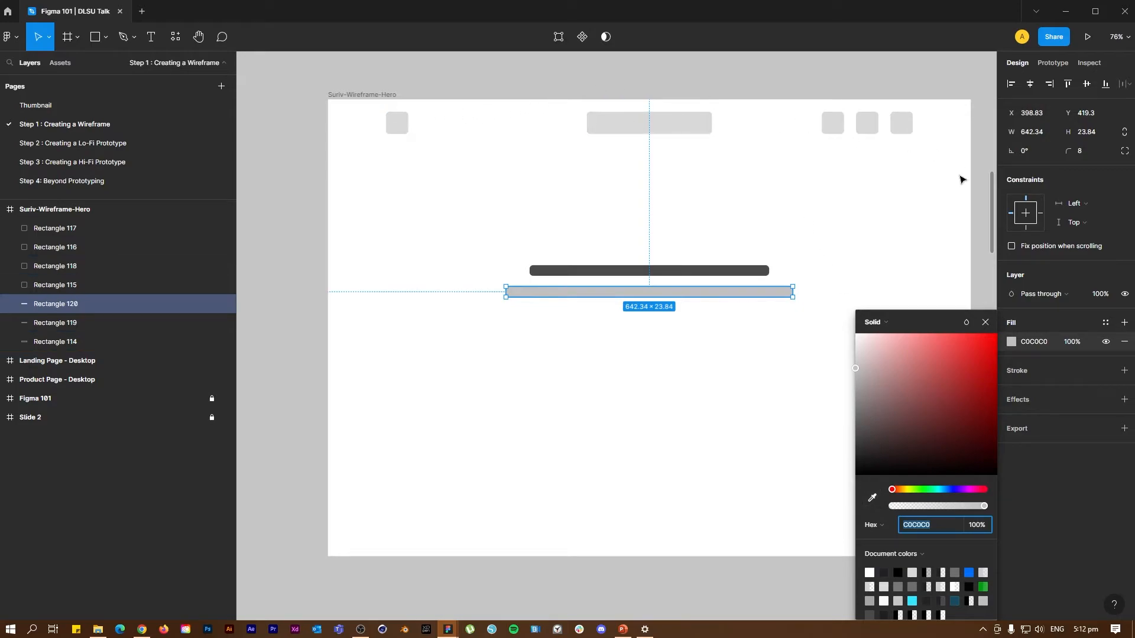
click(871, 499)
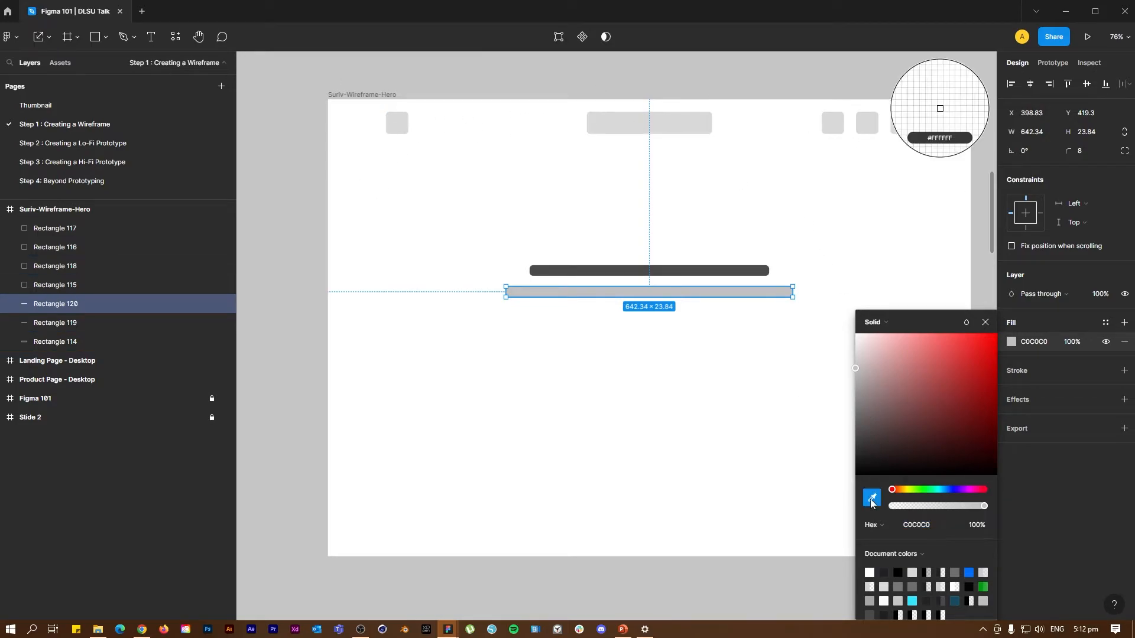
click(835, 122)
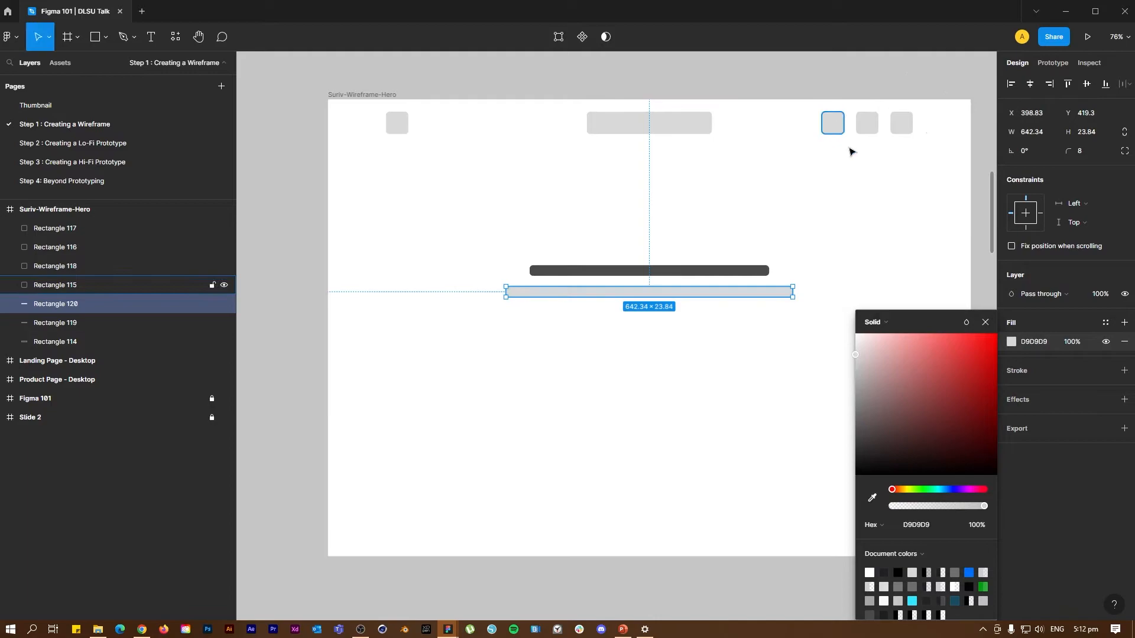
click(914, 263)
- Duplicate the light grey bar and place the copy directly below it as a second text line
click(767, 295)
drag(767, 294, 770, 319)
click(821, 357)
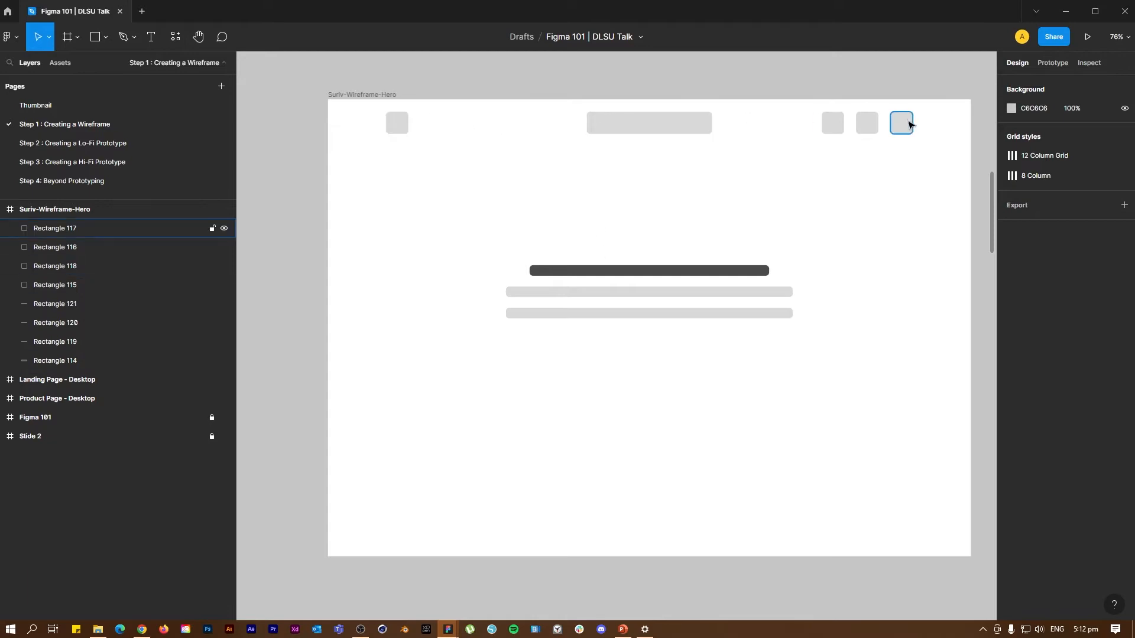
- Duplicate the 280 by 50 bar from the top row and place the copy centred below the light text lines
scroll(607, 179, up, 1)
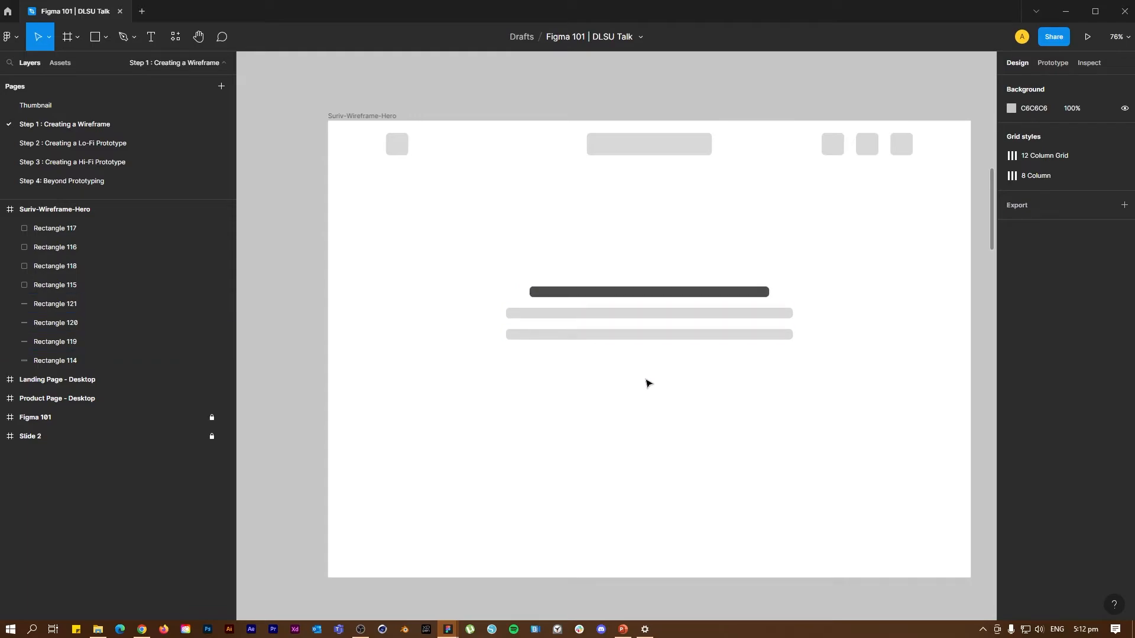
scroll(649, 383, down, 1)
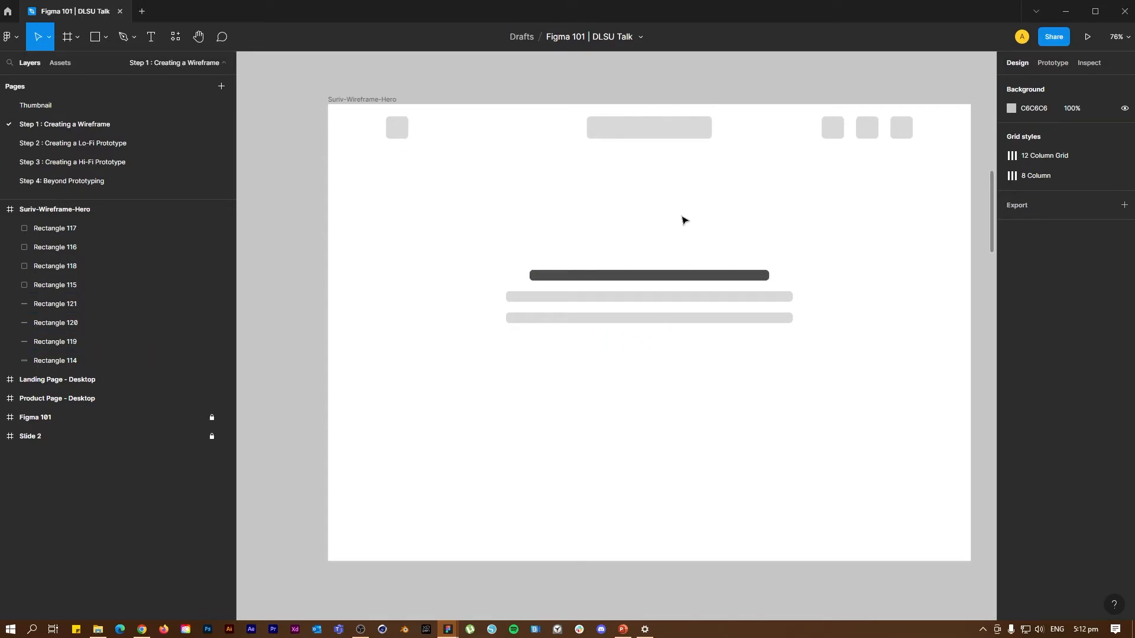
click(679, 133)
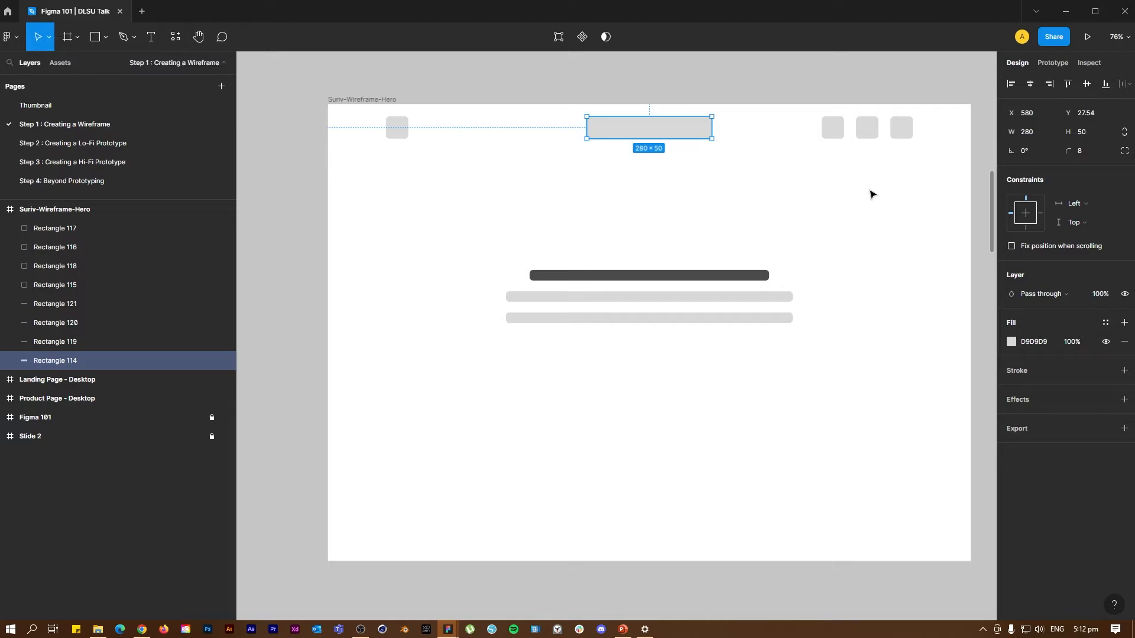
drag(680, 134, 686, 369)
scroll(588, 281, up, 3)
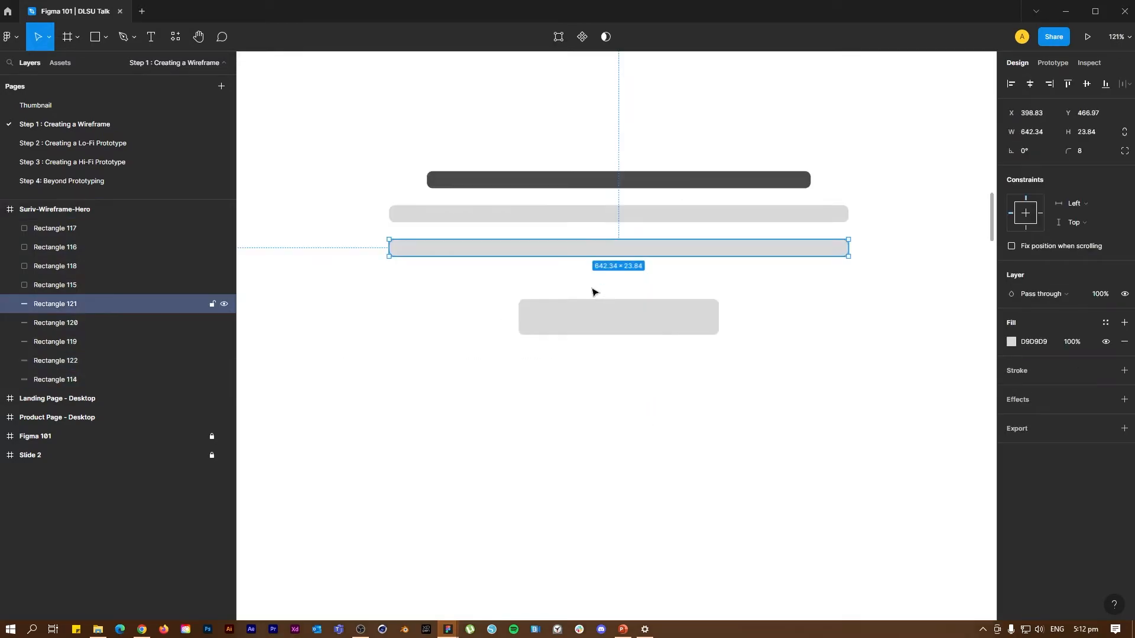
- Fill the button shape below the text lines with near-black 010101
click(1011, 342)
drag(866, 399, 817, 482)
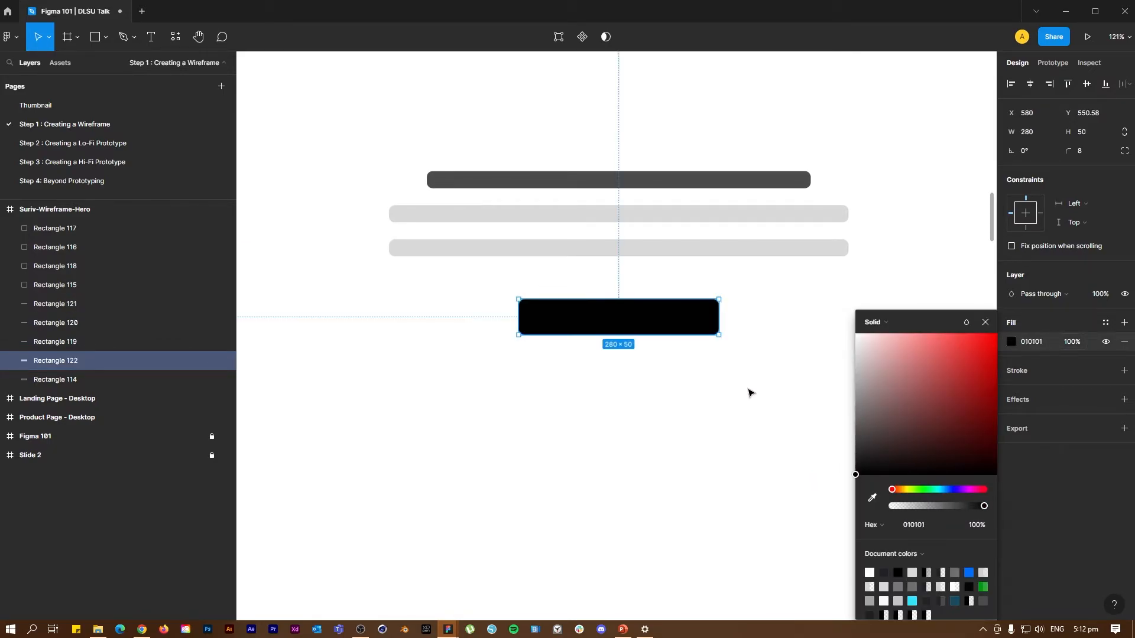
click(751, 390)
- Duplicate the lower light grey bar, shorten the copy to about 194, and place it on the black button
drag(680, 246, 695, 408)
drag(863, 406, 539, 406)
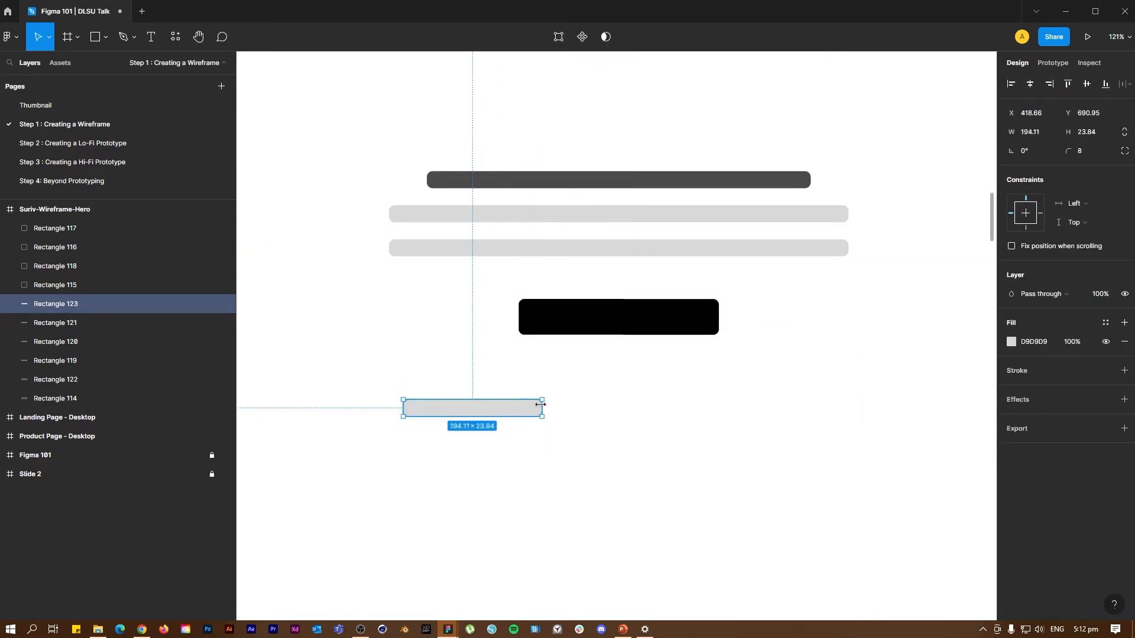
drag(447, 413, 578, 390)
- Increase the black button's height to about 73 and centre the light label bar inside it
click(627, 335)
drag(628, 334, 674, 338)
drag(836, 417, 486, 281)
- Group the black button with its light label bar
key(Escape)
key(shift+2)
key(Escape)
drag(736, 385, 550, 309)
key(ctrl+g)
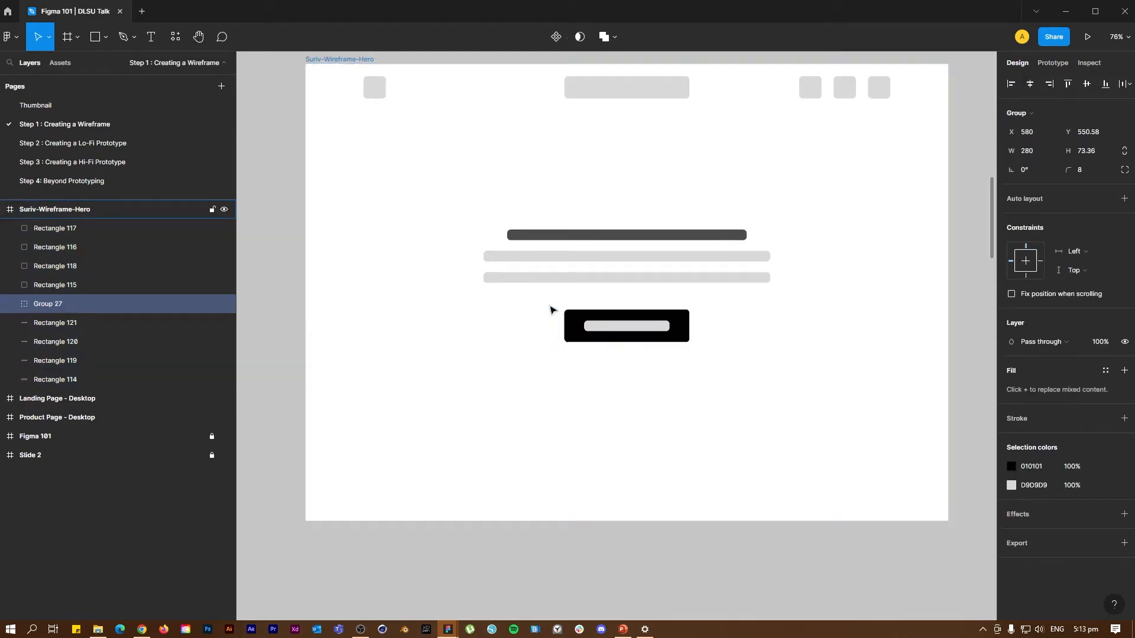
click(682, 359)
- Draw a rectangle 1440 wide and about 1196 high below the hero frame, matching the frame's width
scroll(682, 359, down, 2)
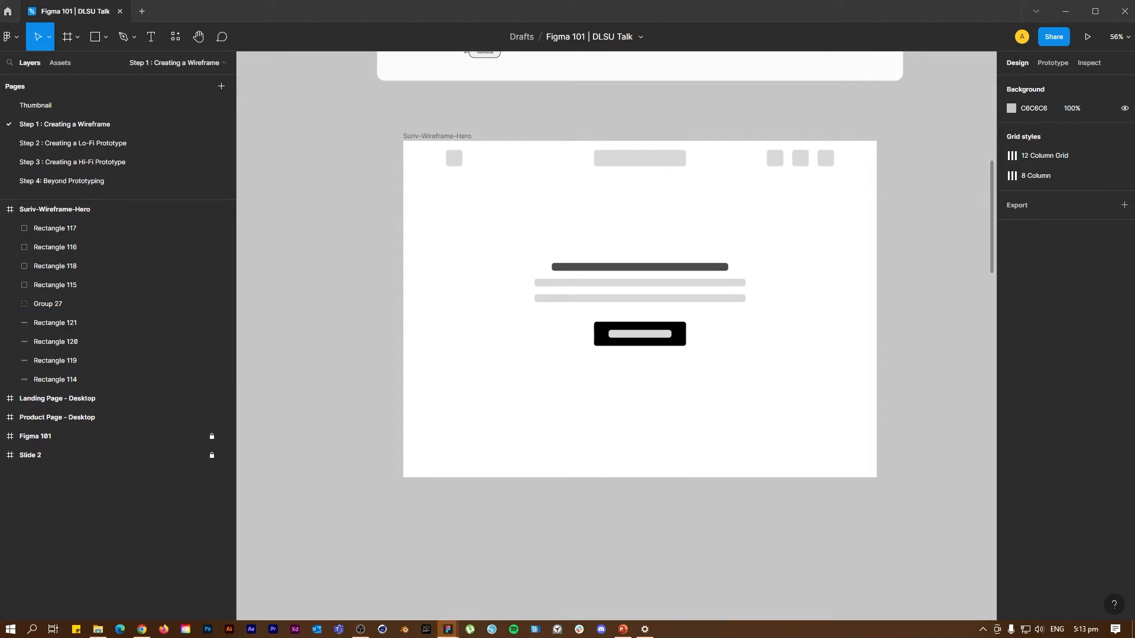
drag(524, 236, 458, 215)
scroll(459, 216, up, 1)
click(96, 38)
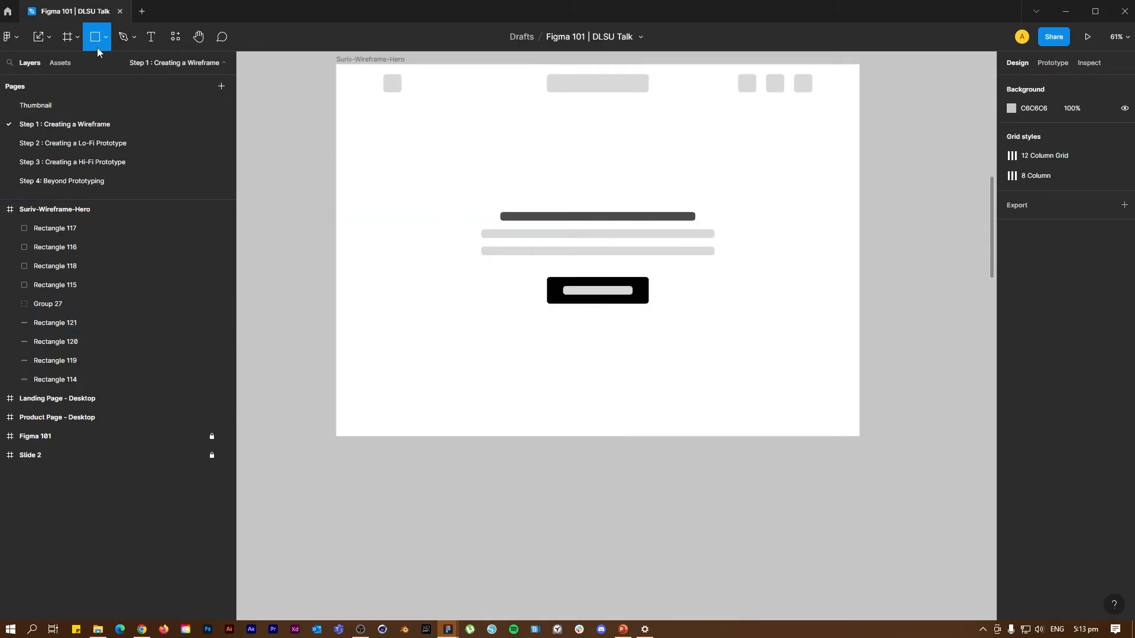
scroll(377, 261, down, 2)
scroll(377, 261, down, 5)
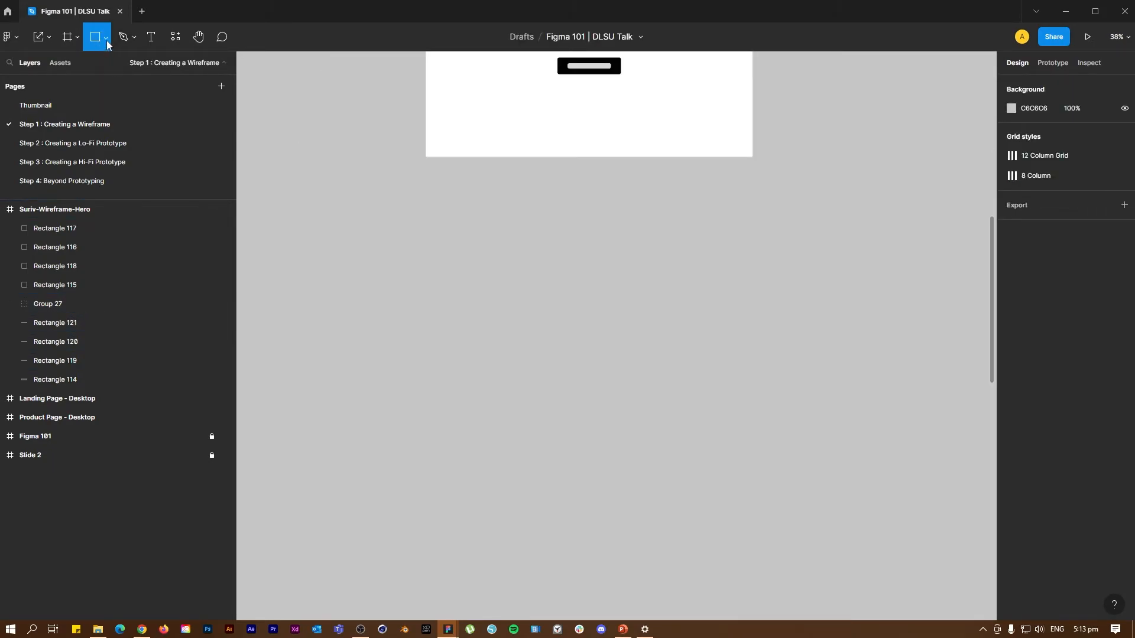
mouse_move(425, 177)
mouse_down()
mouse_move(696, 417)
mouse_move(752, 448)
mouse_up()
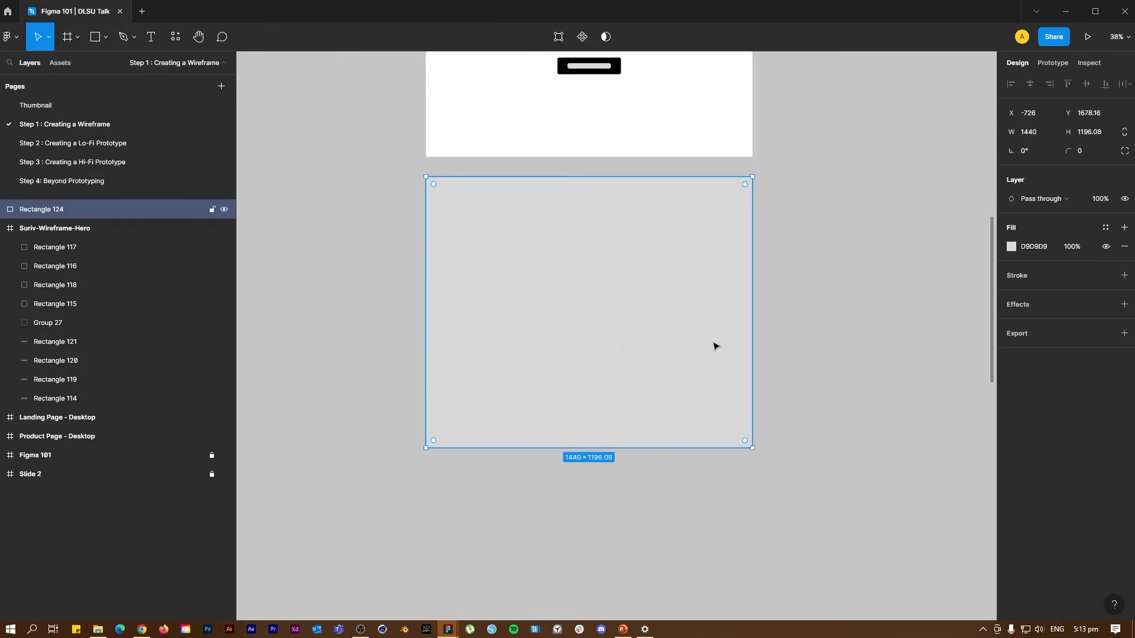
- Reduce the height of the rectangle below the hero frame to about 1019
scroll(633, 431, up, 3)
scroll(644, 515, down, 1)
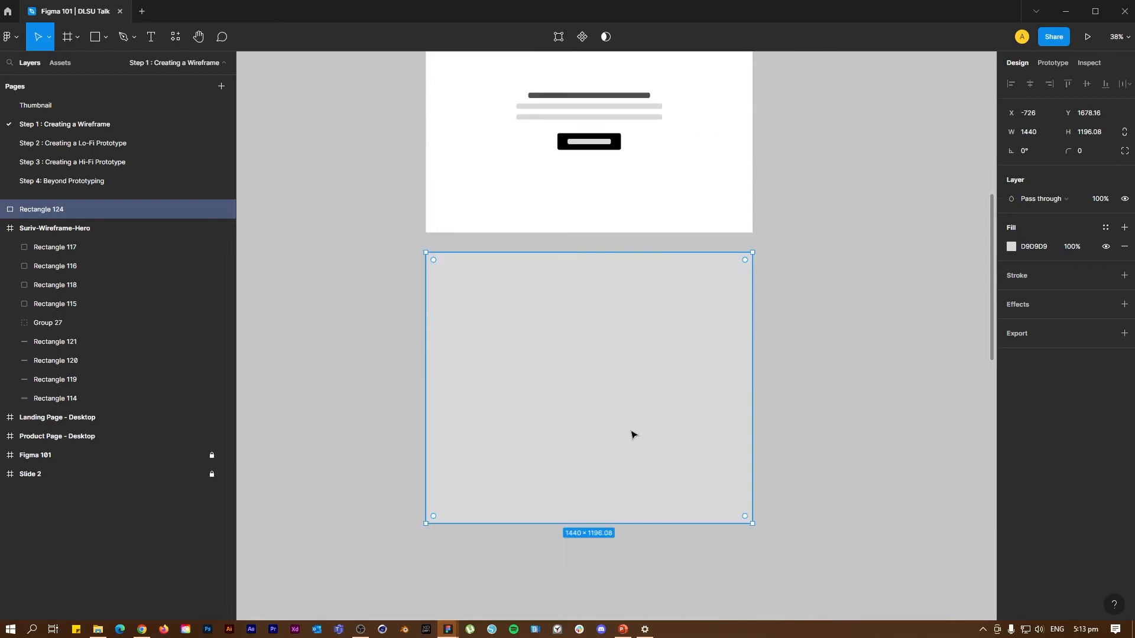
drag(644, 520, 652, 483)
click(778, 345)
click(706, 334)
scroll(628, 360, up, 3)
scroll(628, 360, down, 1)
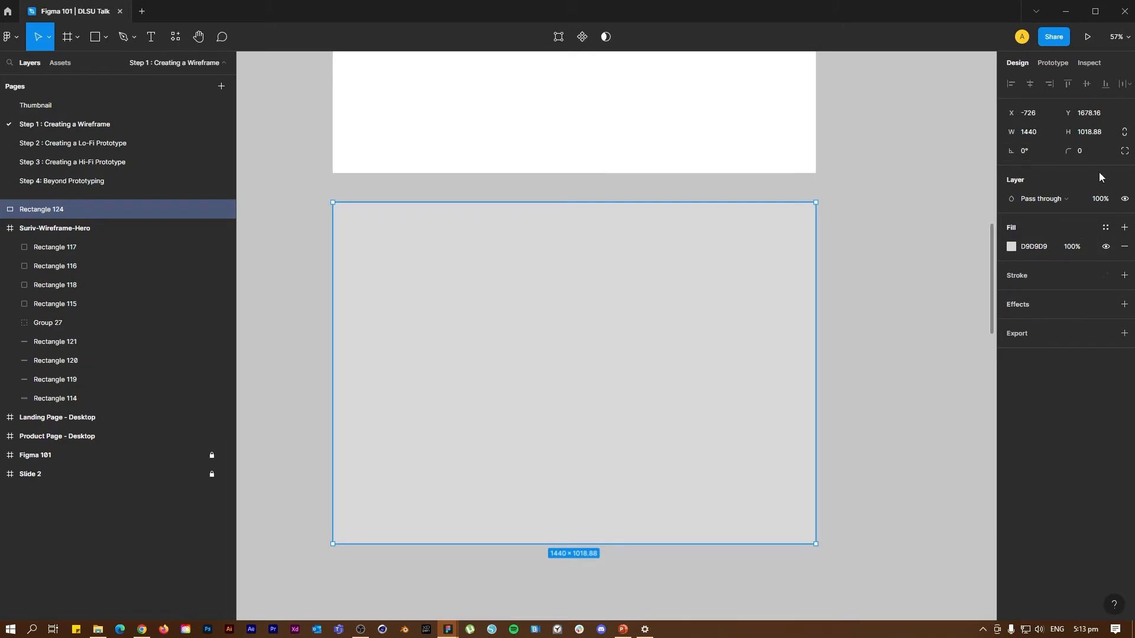
- Add a black inside stroke with a thickness of 3 to the rectangle below the hero frame
click(1124, 276)
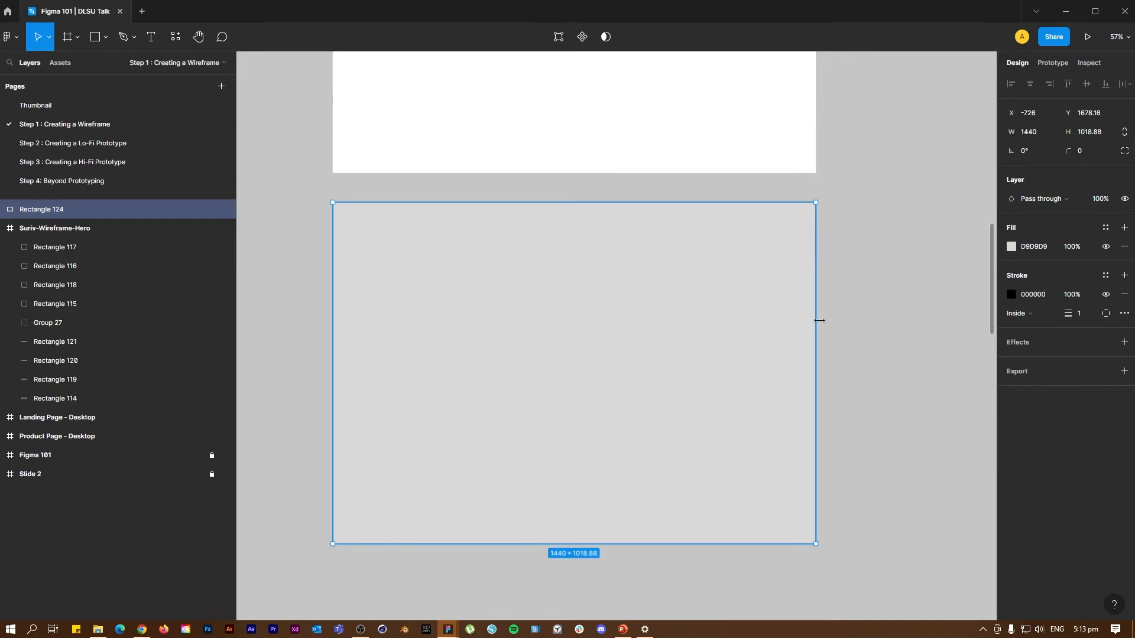
scroll(819, 319, up, 5)
drag(1068, 314, 1067, 314)
scroll(869, 318, down, 5)
click(898, 333)
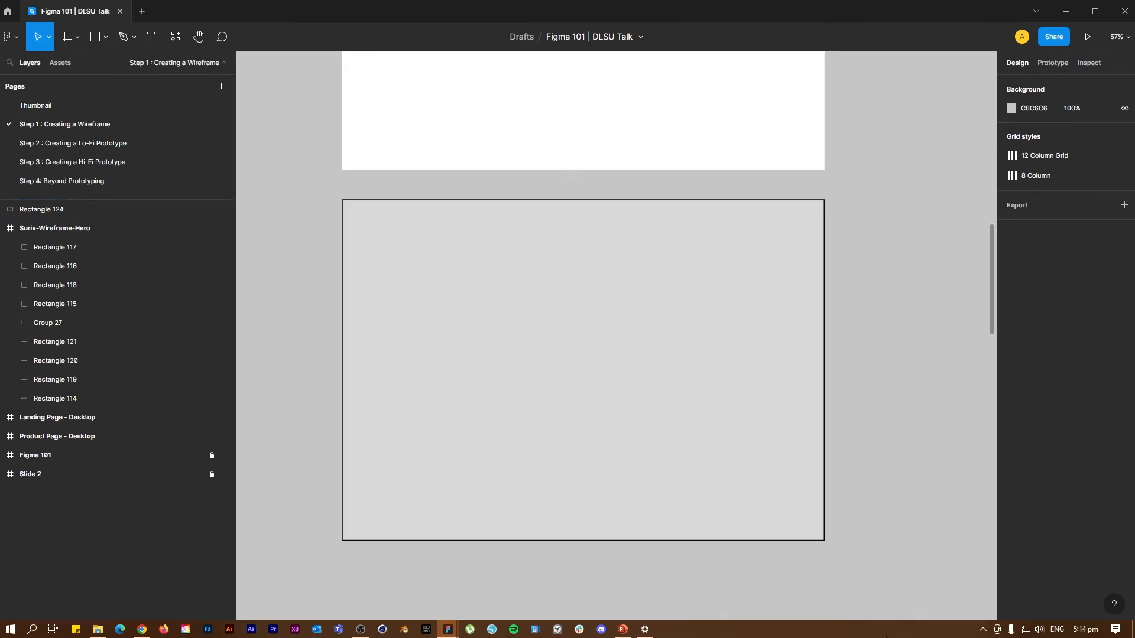
click(130, 39)
click(105, 39)
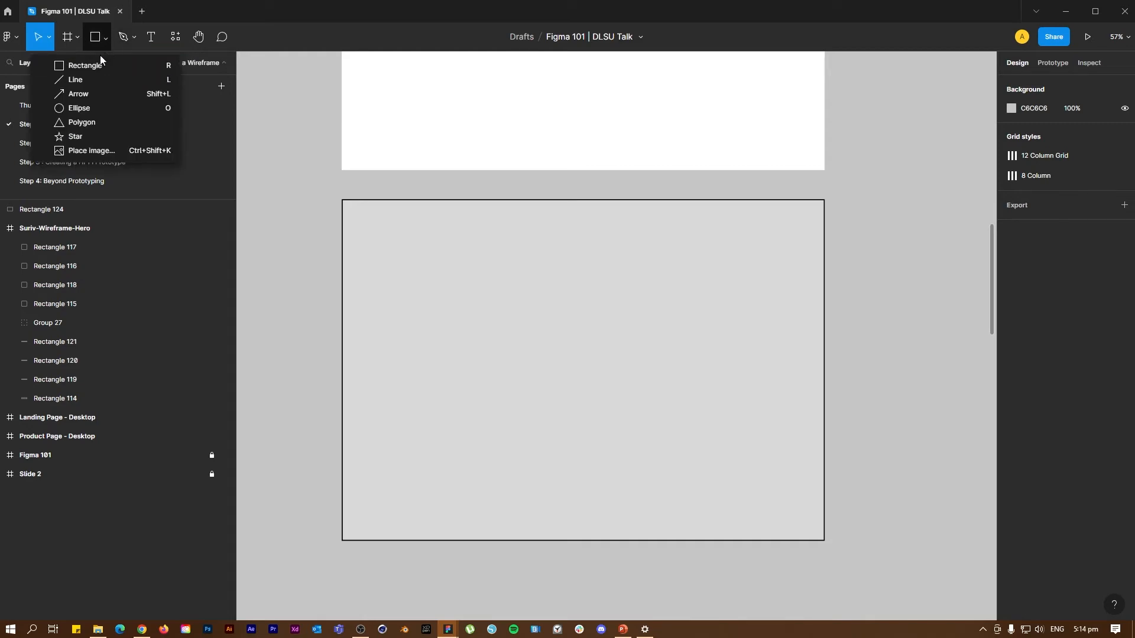
click(75, 81)
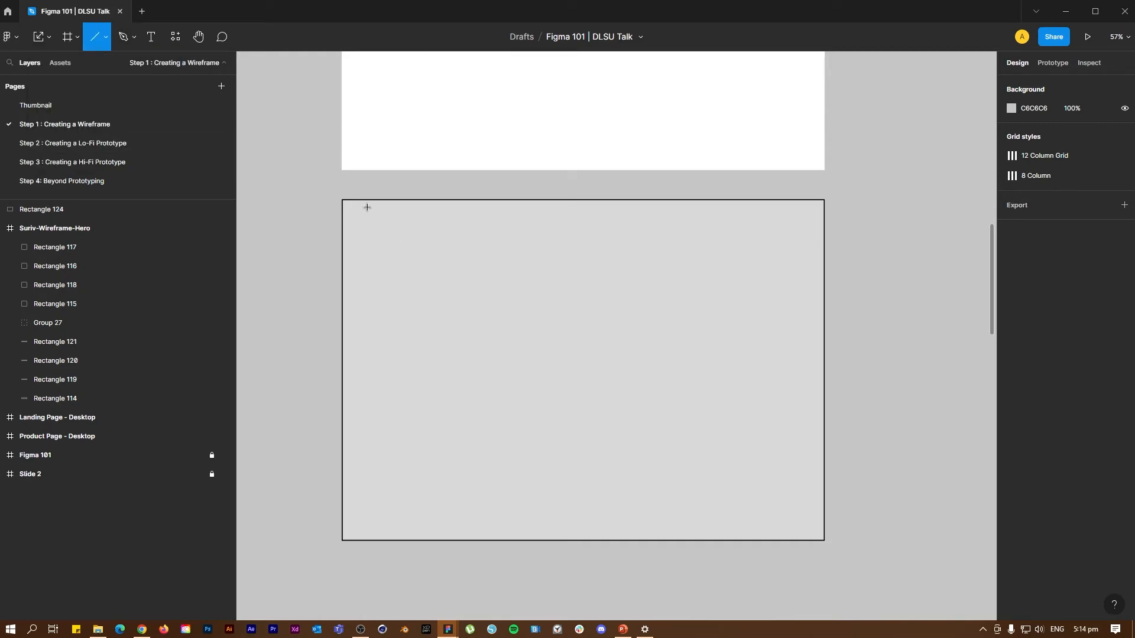
ctrl+scroll(341, 204, down, 5)
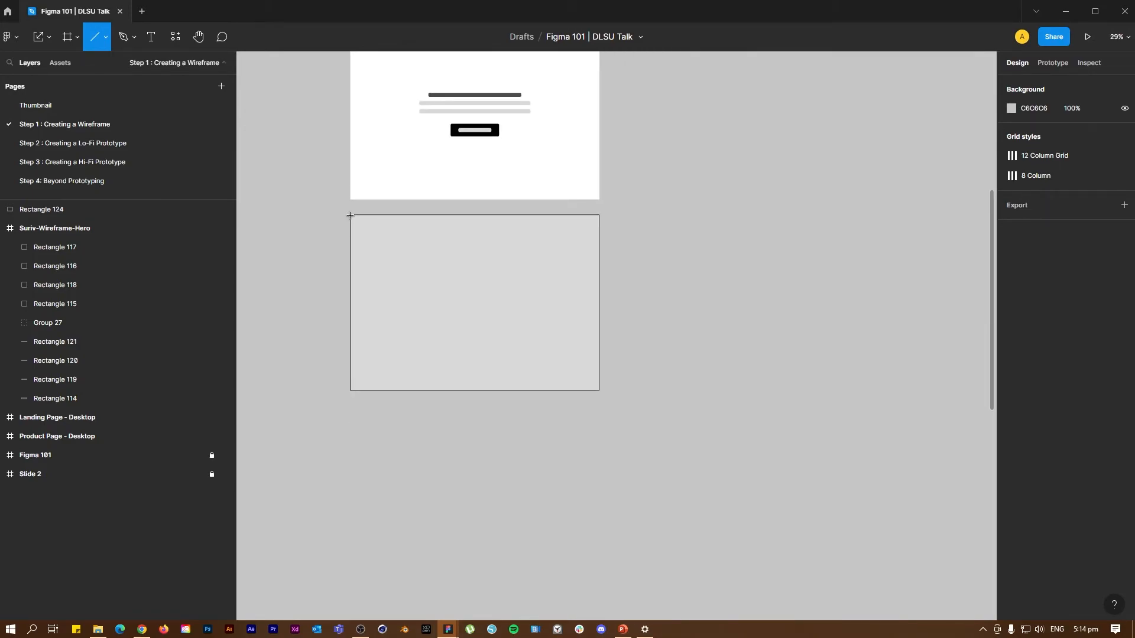
drag(352, 217, 461, 299)
key(ctrl+z)
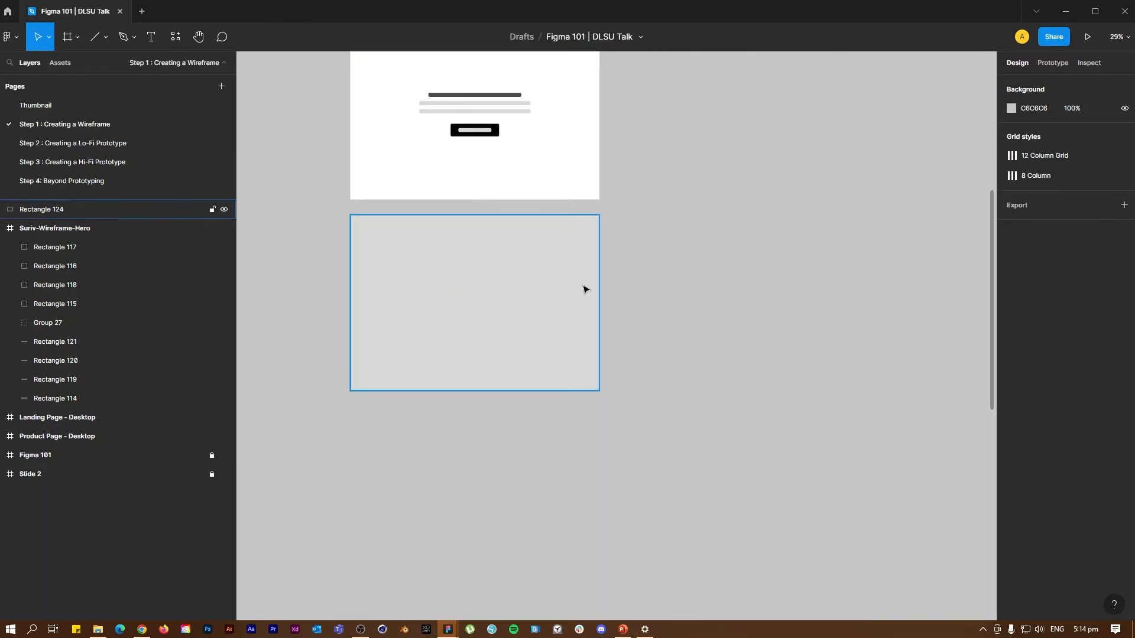
- Round the rectangle's corners to 8 and draw a diagonal line from its upper-left to its lower-right corner
click(586, 291)
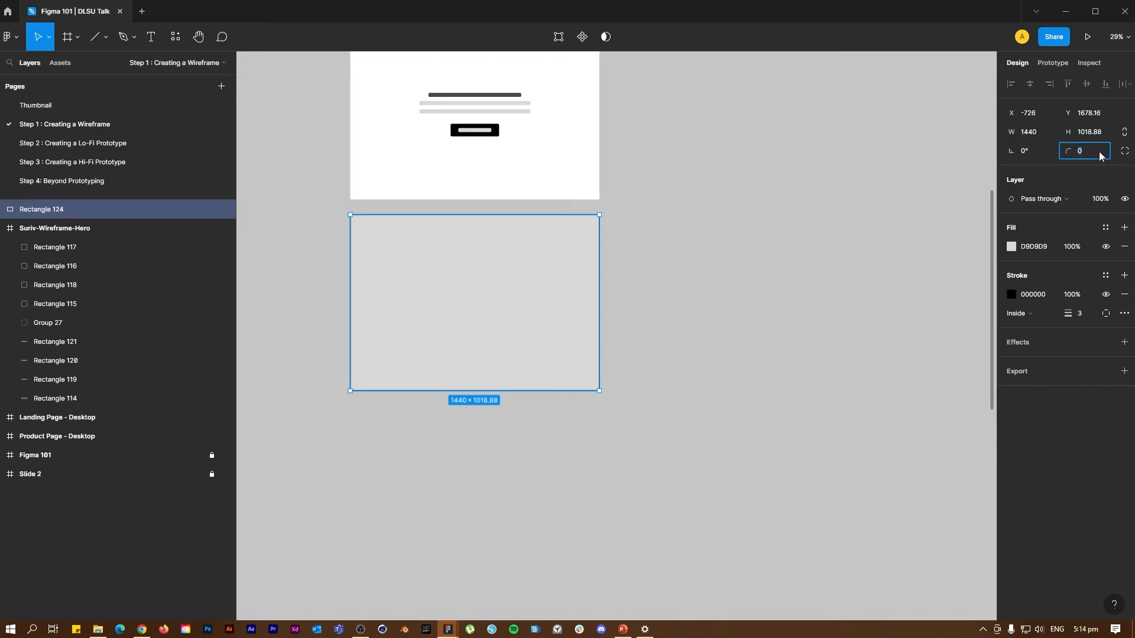
ctrl+scroll(546, 279, up, 3)
click(254, 175)
mouse_move(254, 175)
mouse_down()
mouse_move(637, 426)
mouse_move(636, 438)
mouse_up()
click(105, 39)
- Set the diagonal line's stroke thickness to 3
click(1090, 299)
text(2)
key(Return)
click(869, 334)
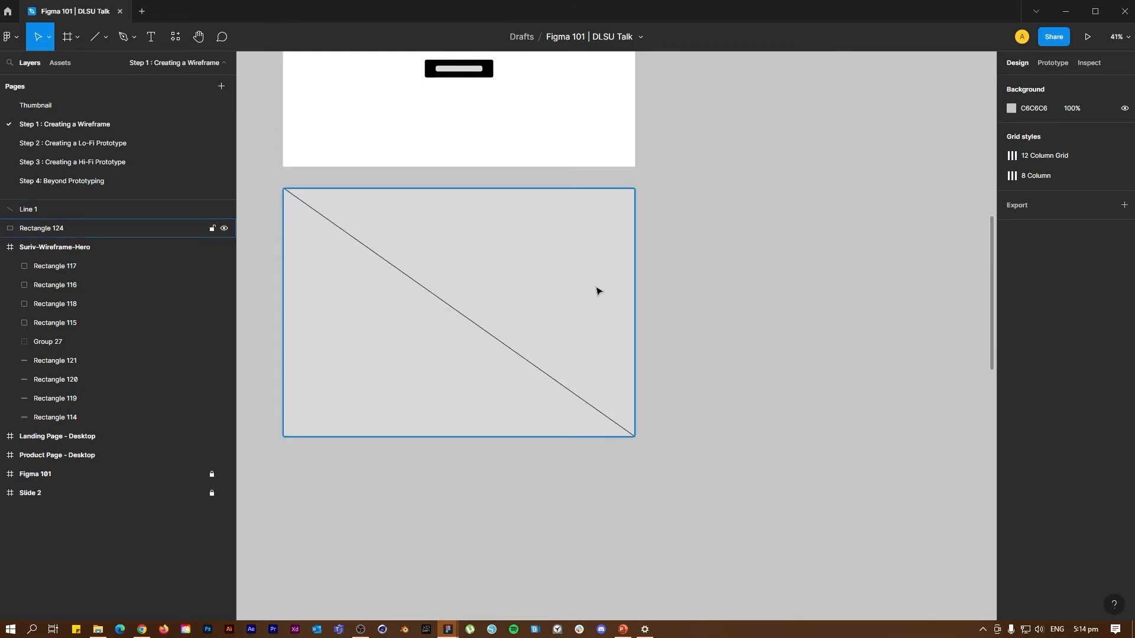
click(596, 292)
click(539, 367)
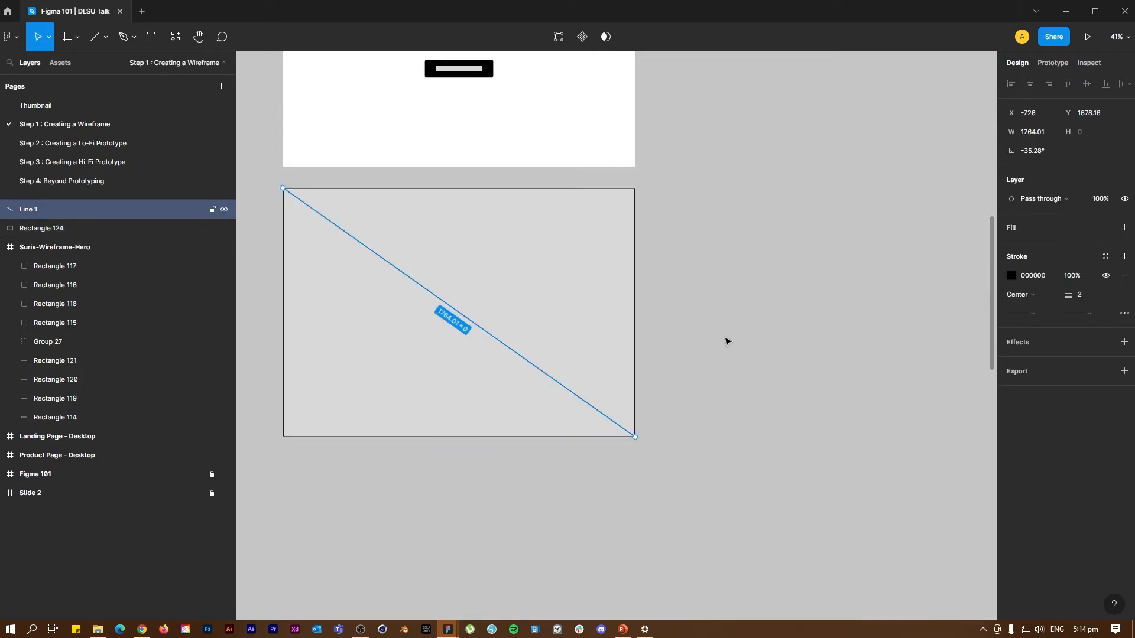
click(1081, 301)
text(3)
click(661, 357)
- Duplicate the diagonal line in place and flip the copy horizontally to form an X across the rectangle
scroll(783, 296, left, 3)
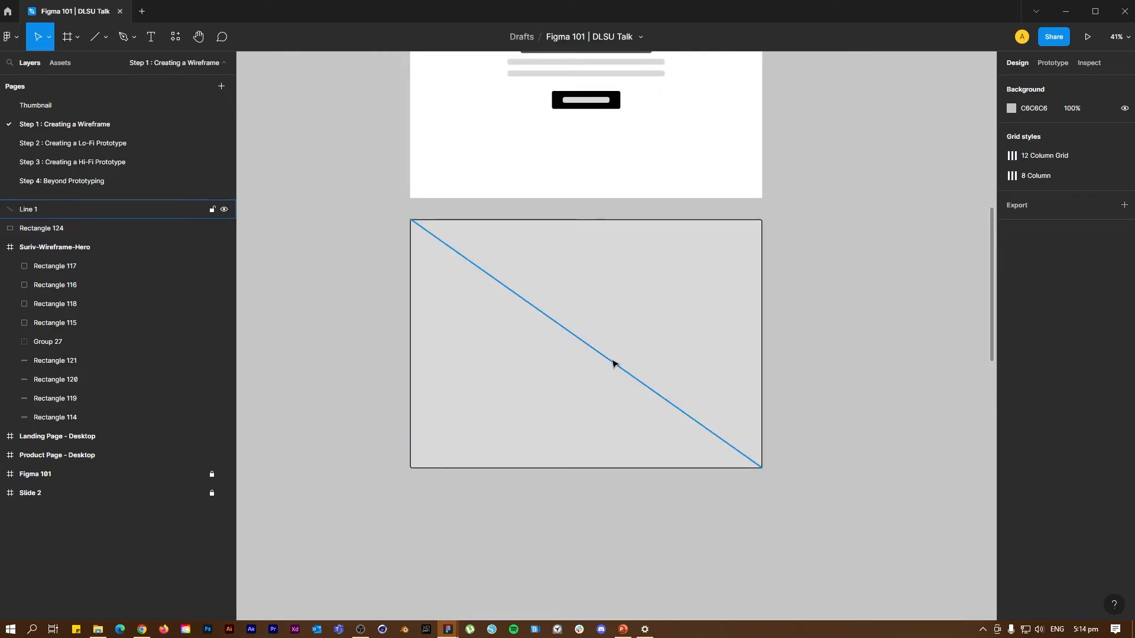
key(ctrl+v)
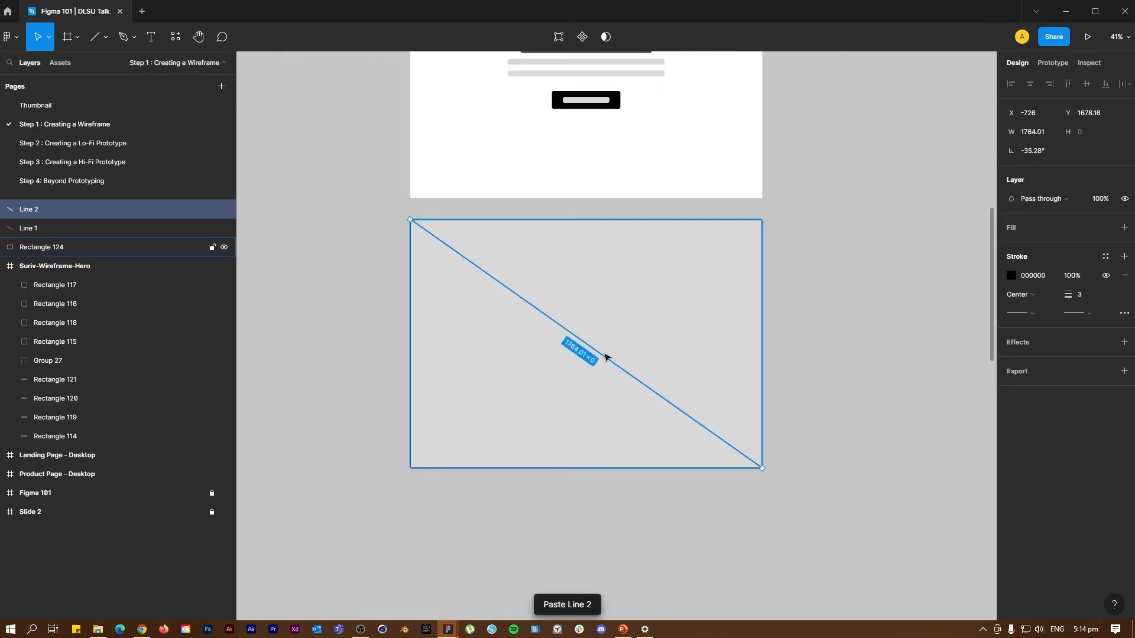
right_click(604, 356)
mouse_move(604, 356)
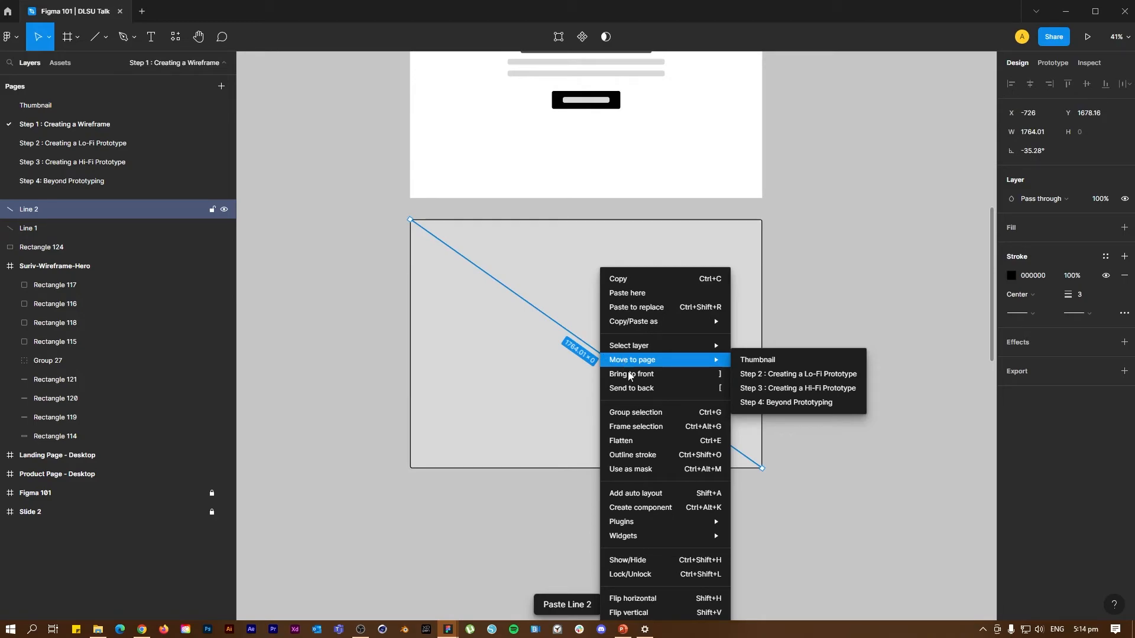
click(743, 525)
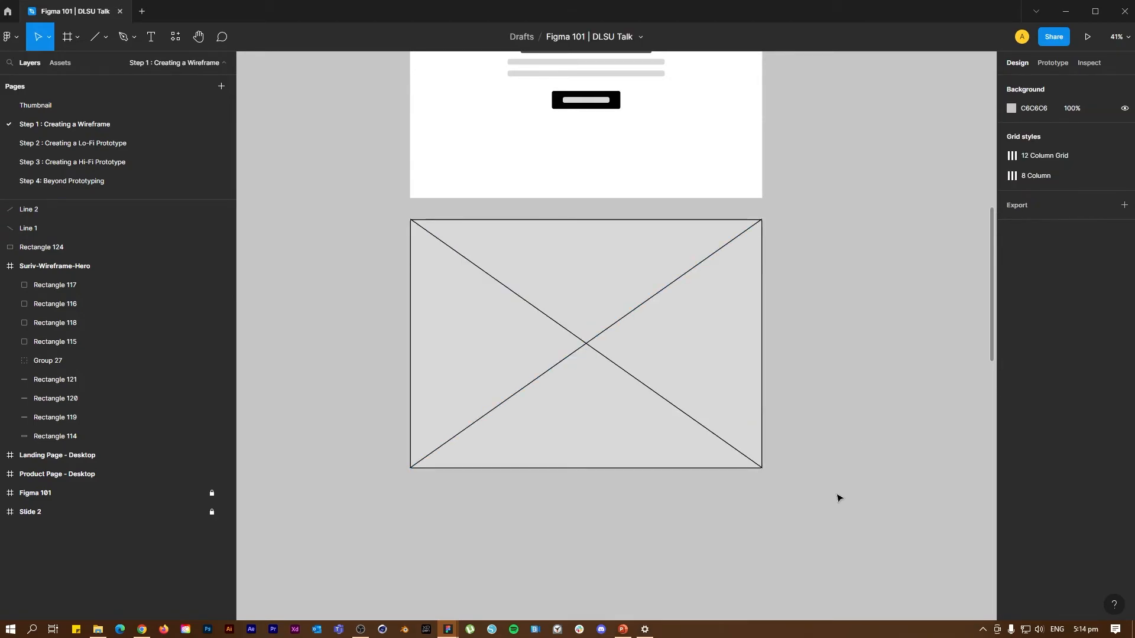
drag(386, 204, 715, 456)
click(872, 444)
- Pull the lower-left end of the flipped diagonal inside the rectangle's rounded corner
scroll(440, 467, up, 10)
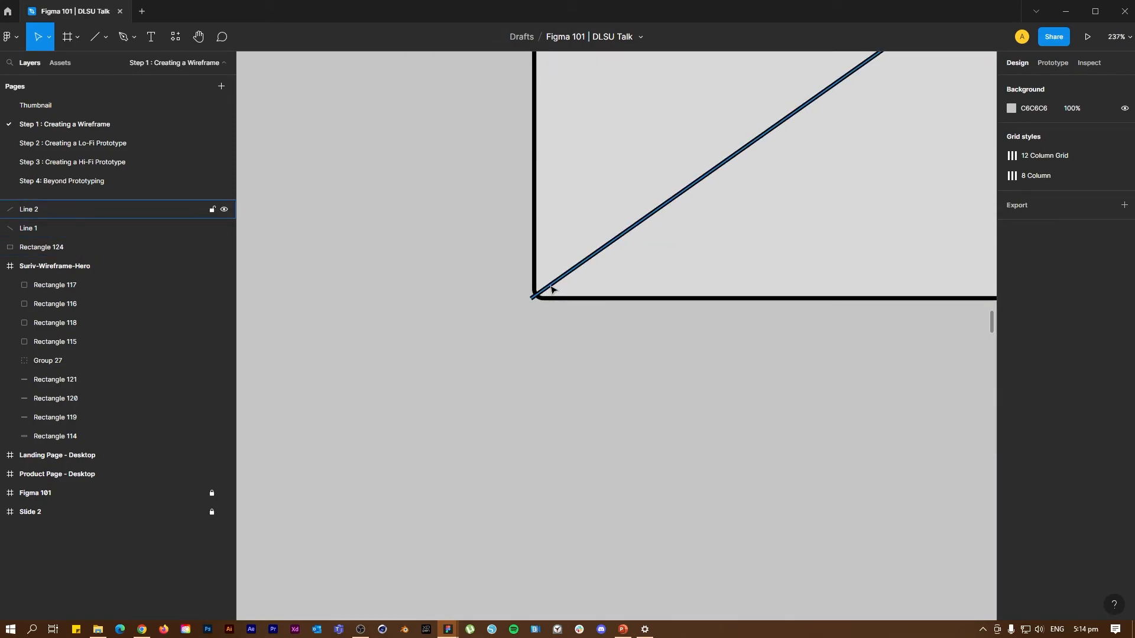
click(544, 290)
key(Escape)
scroll(546, 523, down, 5)
scroll(545, 523, down, 3)
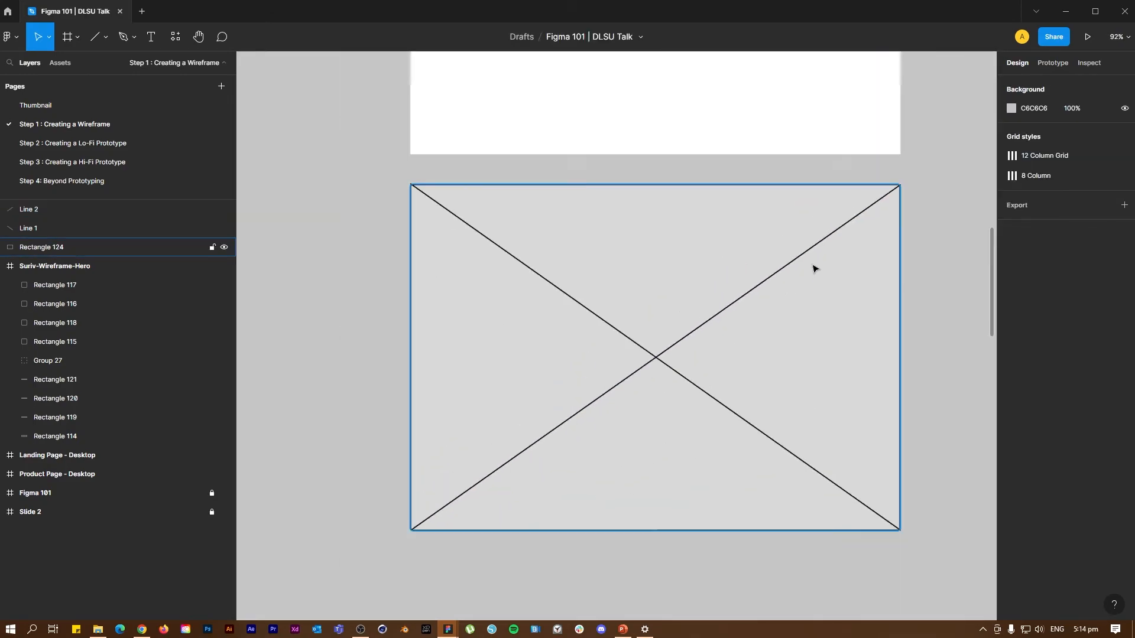
- Adjust the upper-left end of the first diagonal so it meets the rectangle's rounded corner
scroll(449, 198, up, 6)
click(369, 171)
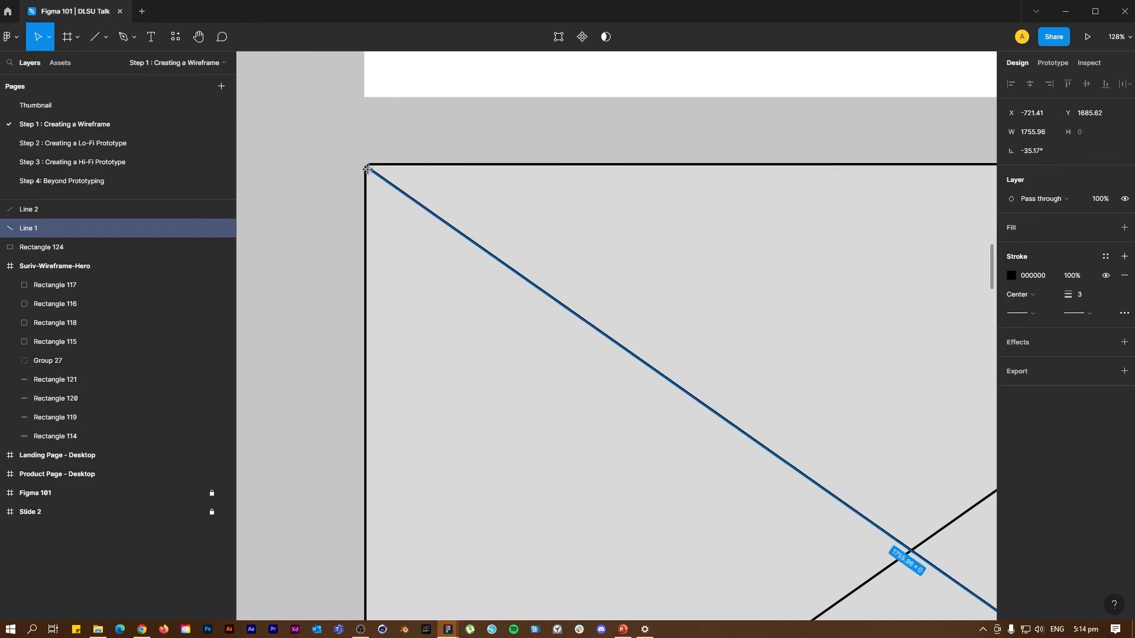
click(347, 156)
scroll(347, 156, down, 7)
scroll(368, 172, up, 8)
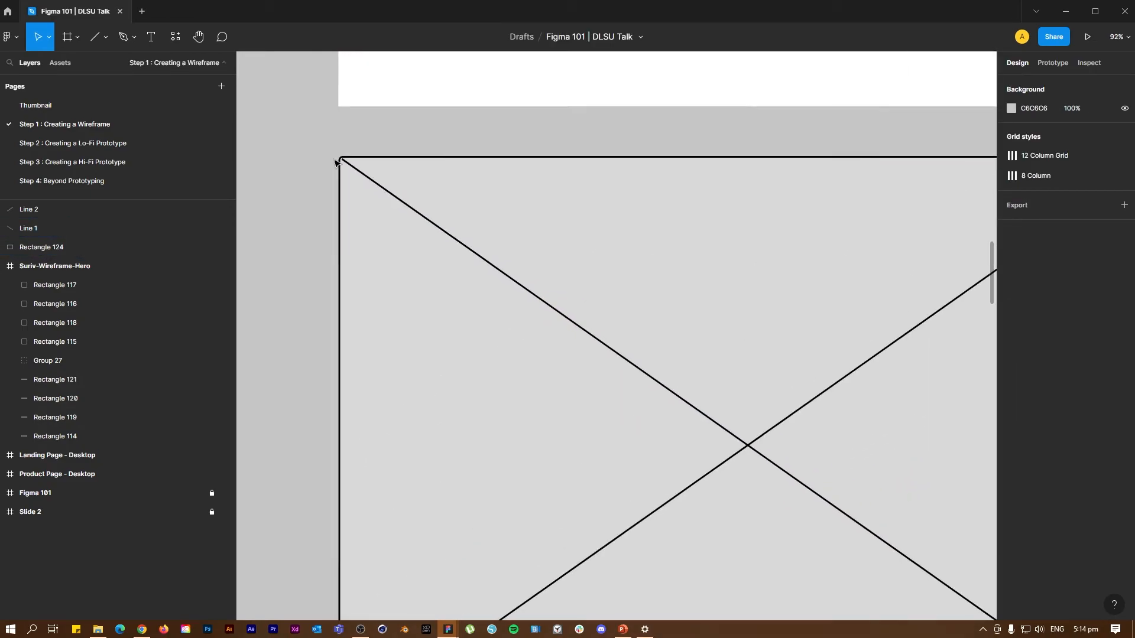
click(357, 163)
drag(347, 157, 350, 159)
click(342, 144)
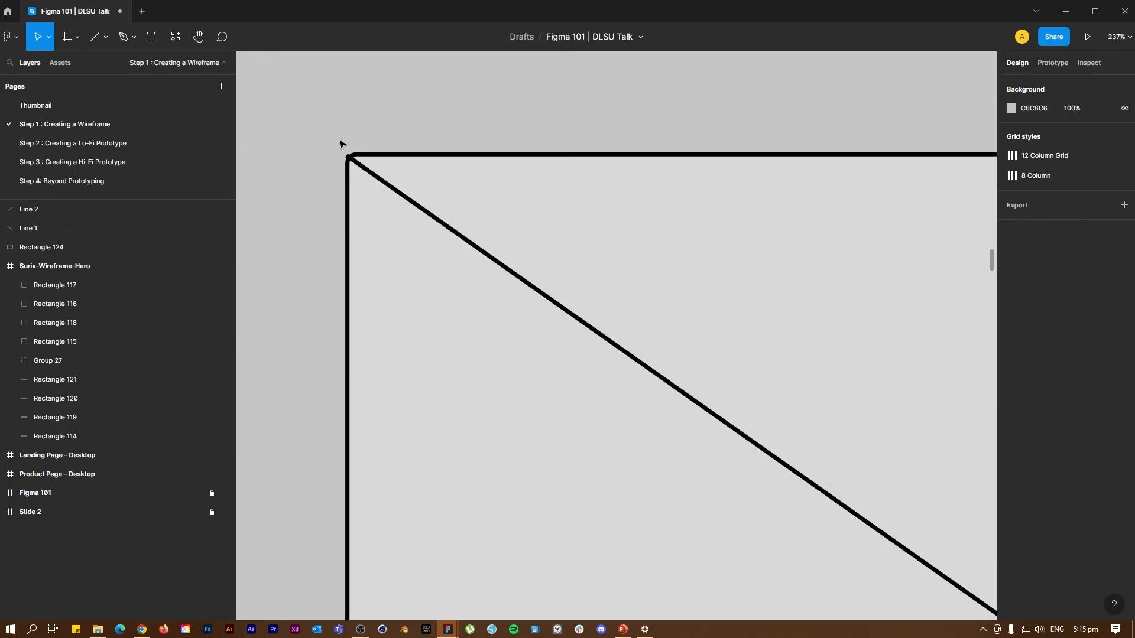
- Pull the upper-right end of the flipped diagonal inside the rectangle's rounded corner
scroll(558, 210, down, 11)
scroll(733, 225, up, 5)
click(755, 171)
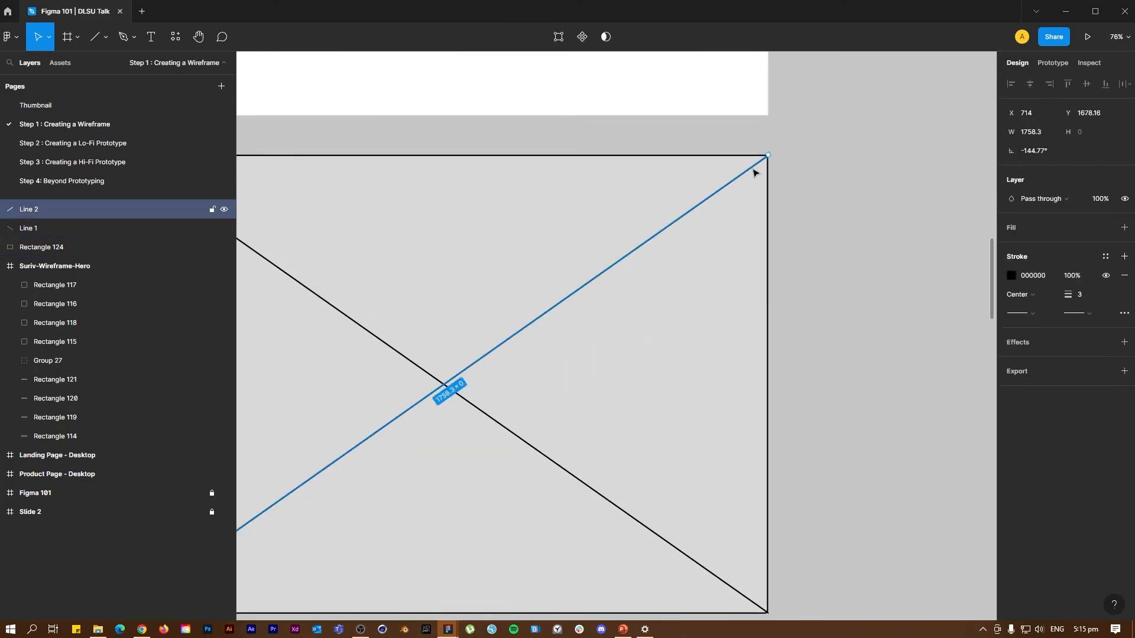
scroll(751, 160, up, 8)
drag(825, 135, 817, 142)
scroll(611, 329, down, 10)
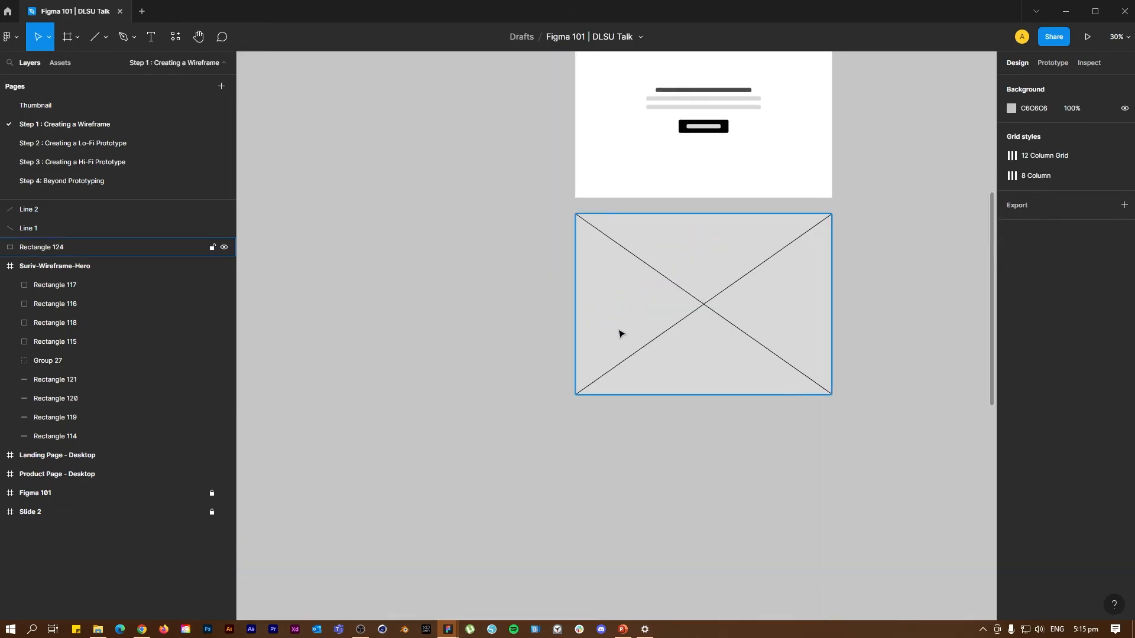
- Group the rectangle with its two diagonal lines as an image placeholder
scroll(646, 253, up, 3)
drag(285, 93, 867, 554)
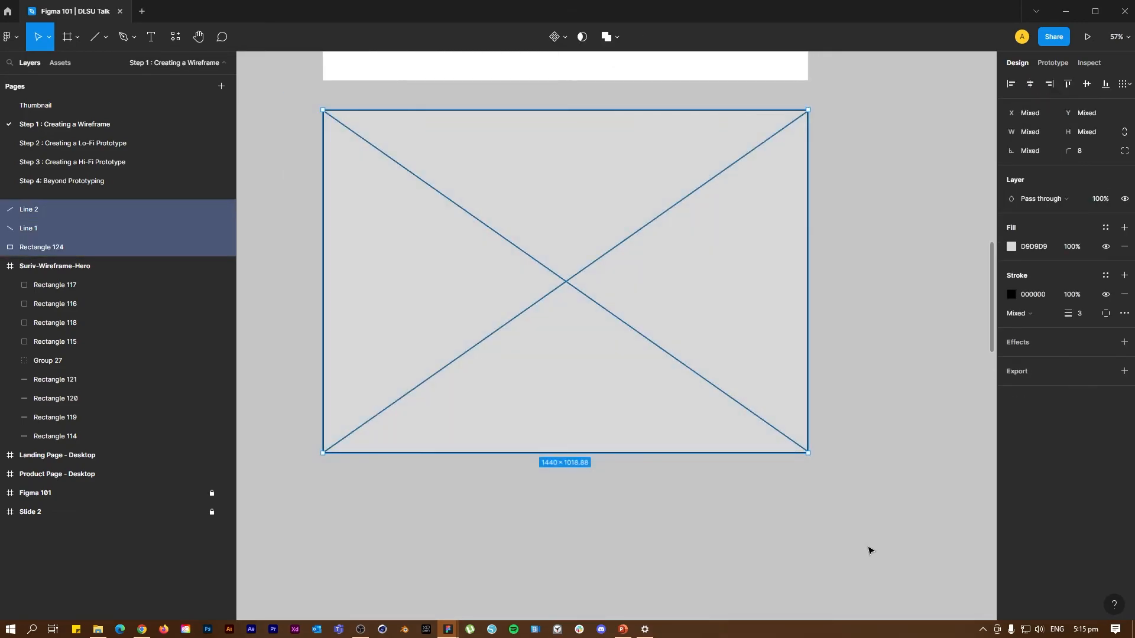
key(ctrl+g)
scroll(869, 550, down, 5)
scroll(719, 481, up, 5)
scroll(721, 481, down, 3)
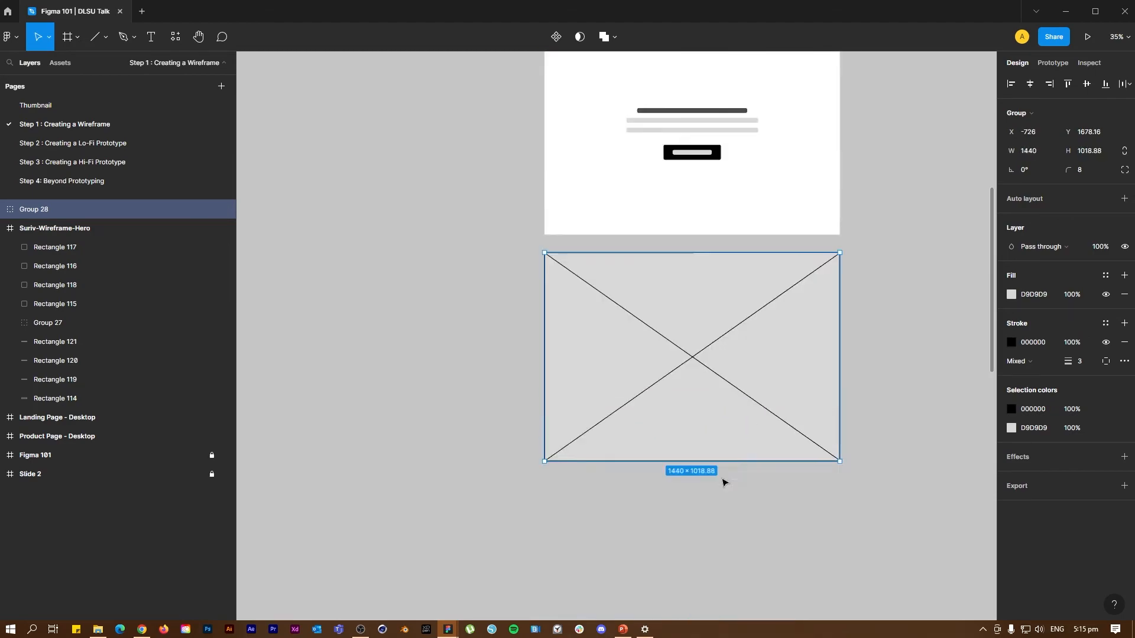
click(891, 248)
scroll(890, 260, up, 2)
- Cut the image placeholder group and paste it into the Suriv-Wireframe-Hero frame
click(775, 480)
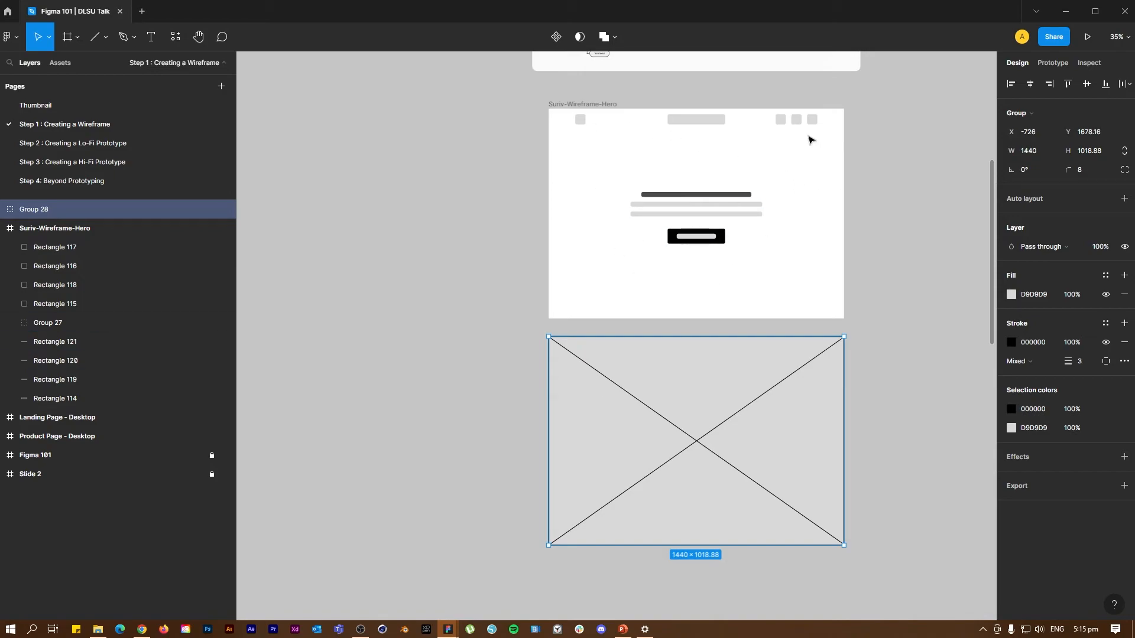
mouse_move(793, 530)
mouse_down()
mouse_move(786, 370)
mouse_move(780, 524)
mouse_up()
drag(727, 431, 735, 446)
key(Delete)
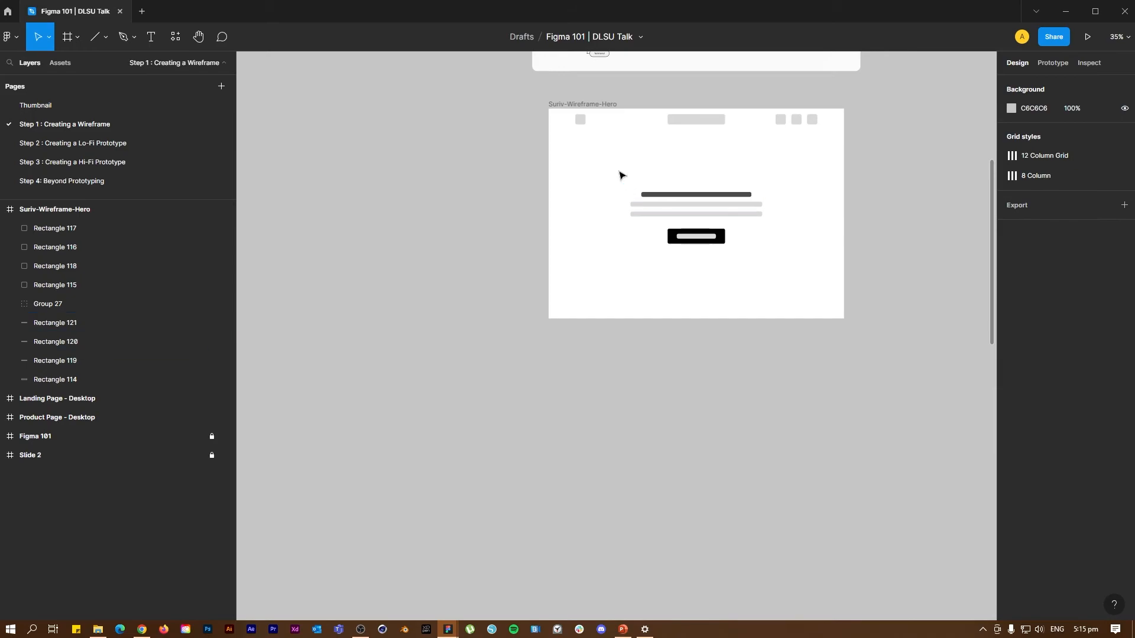
click(596, 104)
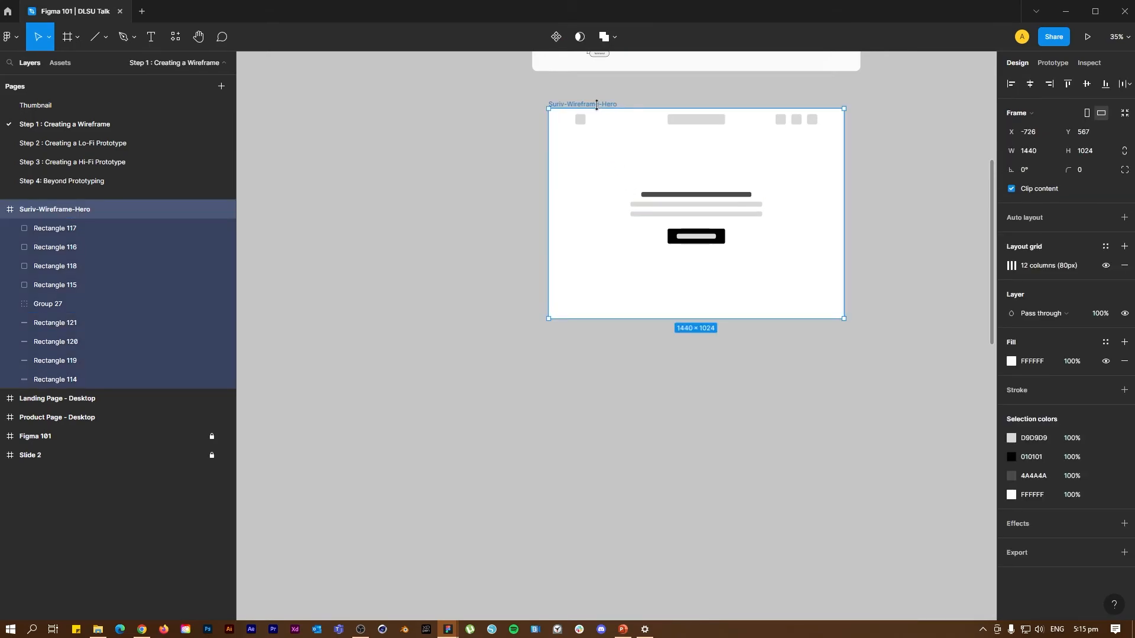
key(ctrl+v)
scroll(702, 183, up, 1)
click(904, 207)
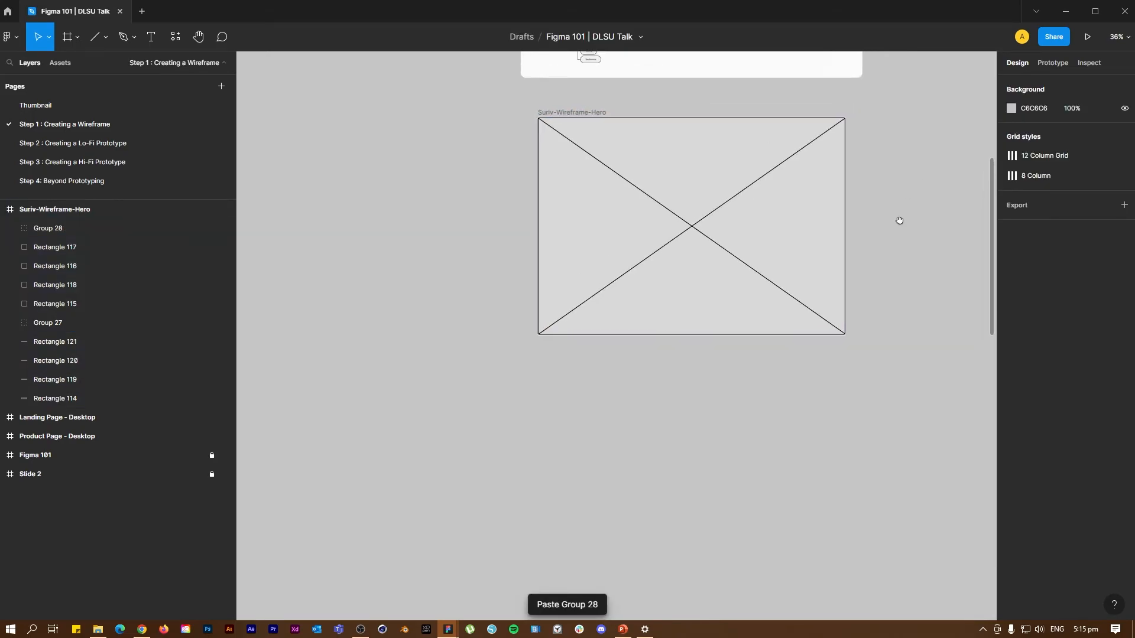
- Send the image placeholder group behind the other elements of the hero frame
scroll(807, 296, up, 3)
click(569, 223)
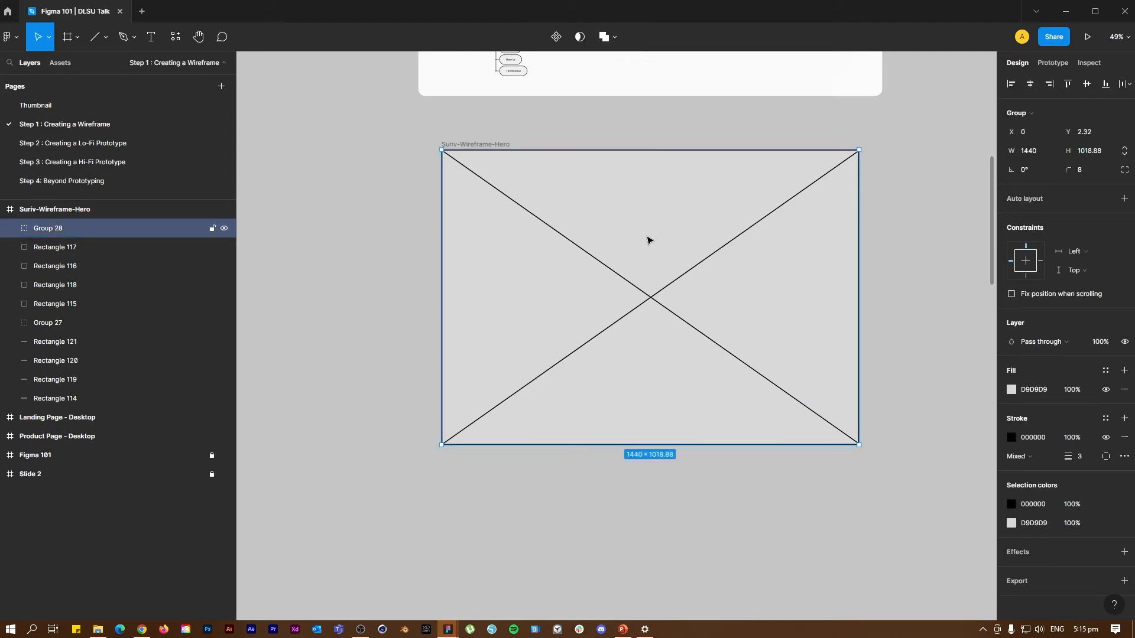
right_click(649, 240)
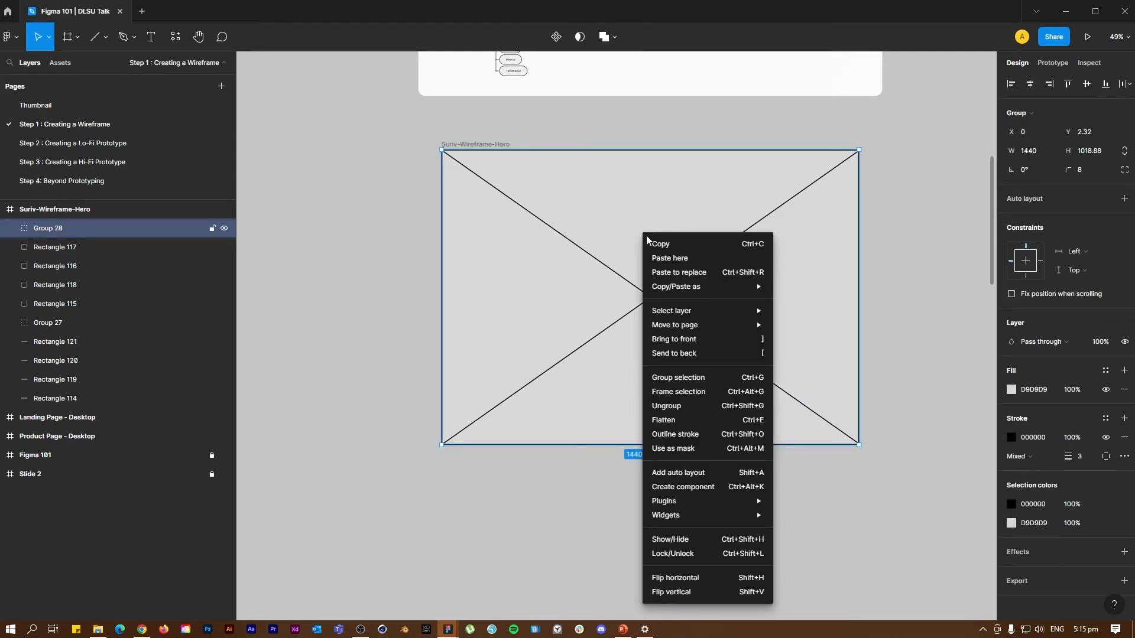
click(703, 354)
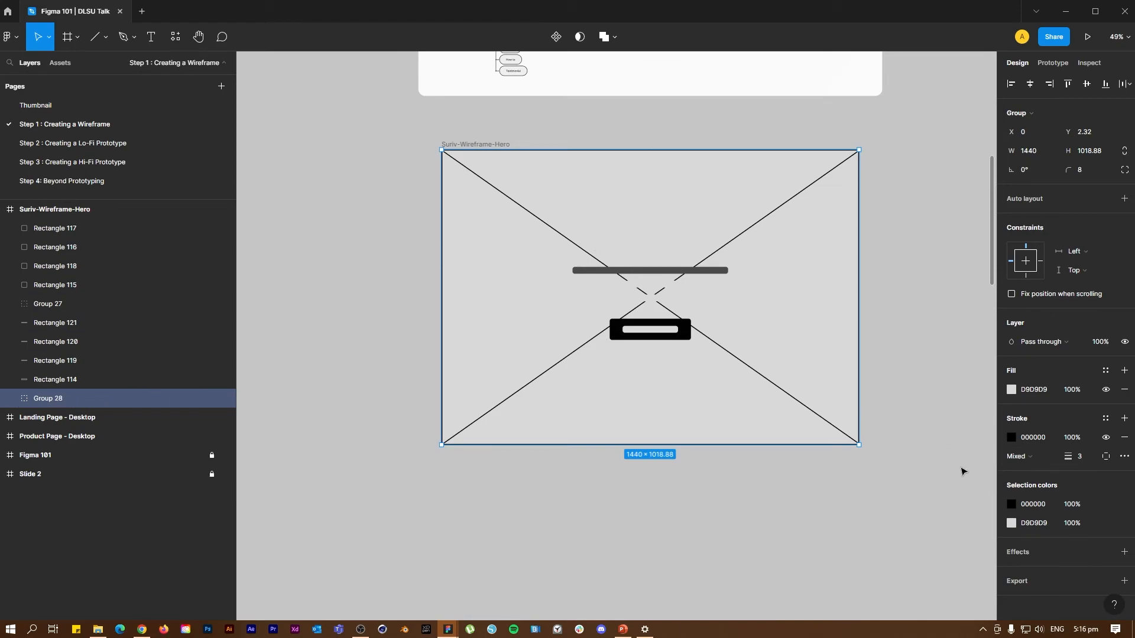
- Change the image placeholder's fill to the dark grey 666666
click(1011, 390)
click(1070, 391)
click(1012, 390)
drag(974, 383, 855, 418)
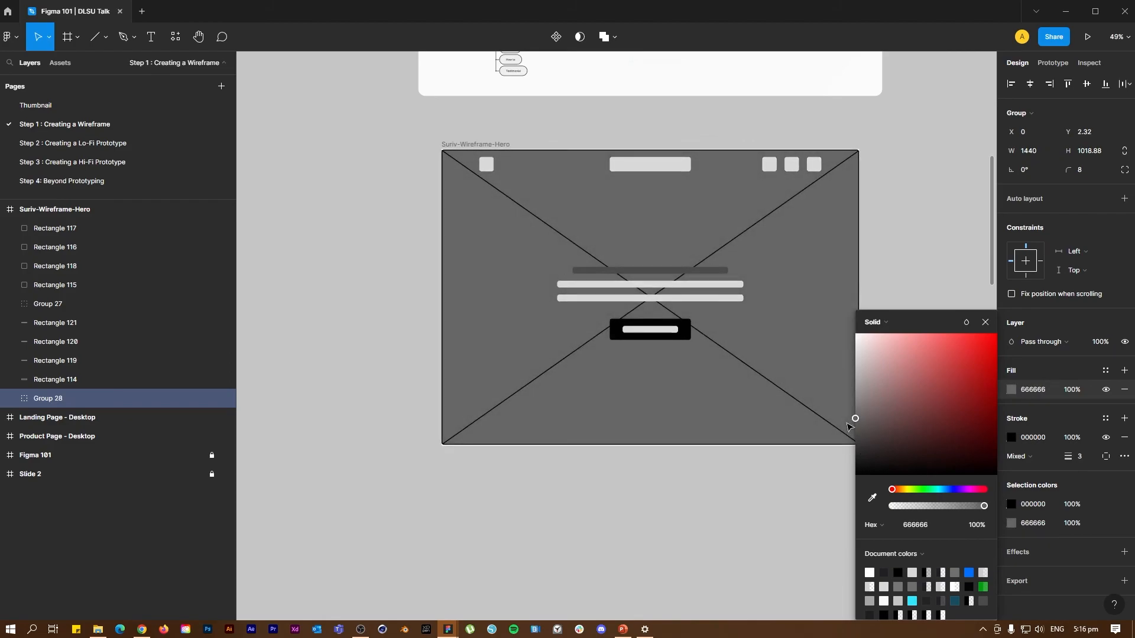
click(985, 322)
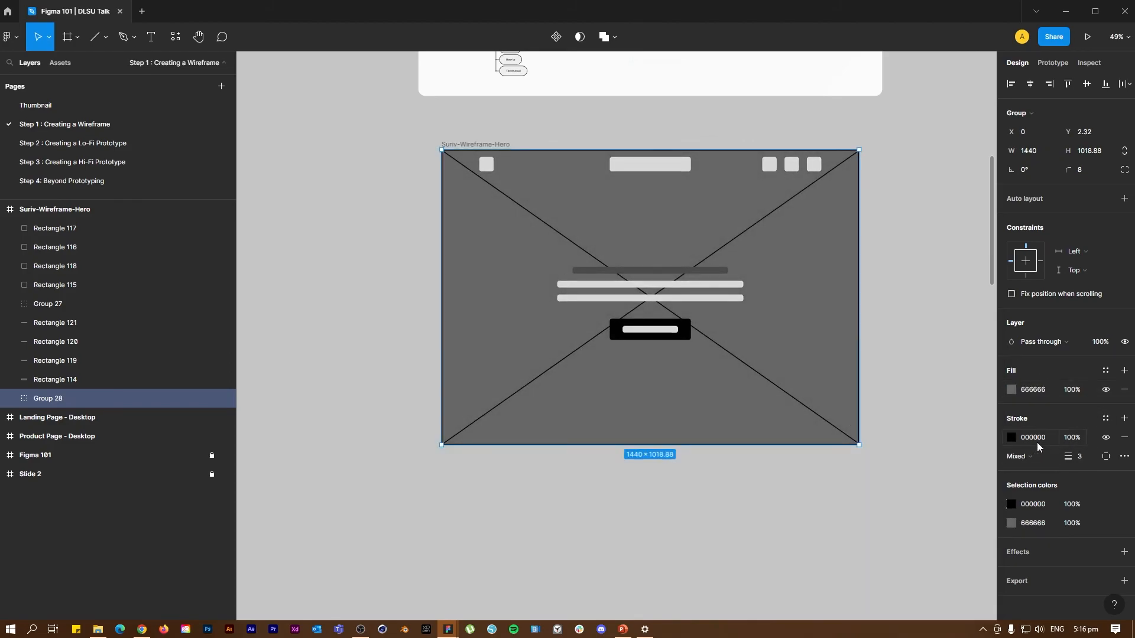
- Change the stroke colour of the image placeholder's outline and diagonals to 525252
click(1011, 438)
mouse_move(857, 467)
mouse_down()
mouse_move(843, 425)
mouse_move(839, 438)
mouse_up()
click(985, 323)
click(869, 301)
scroll(869, 301, up, 2)
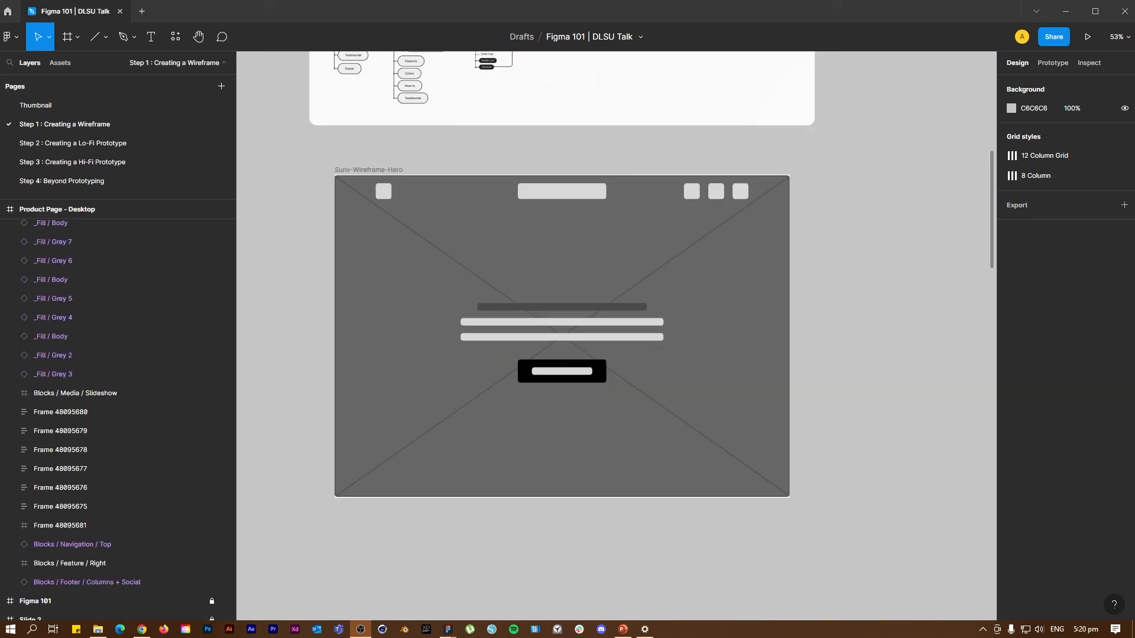
click(490, 180)
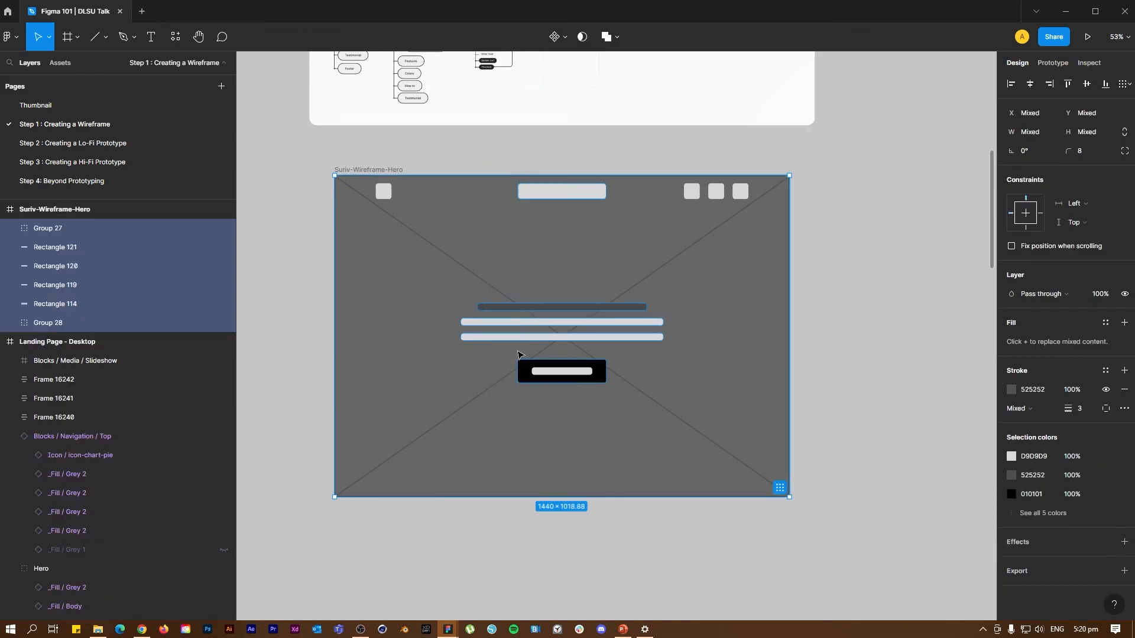
scroll(700, 393, up, 5)
scroll(431, 321, up, 5)
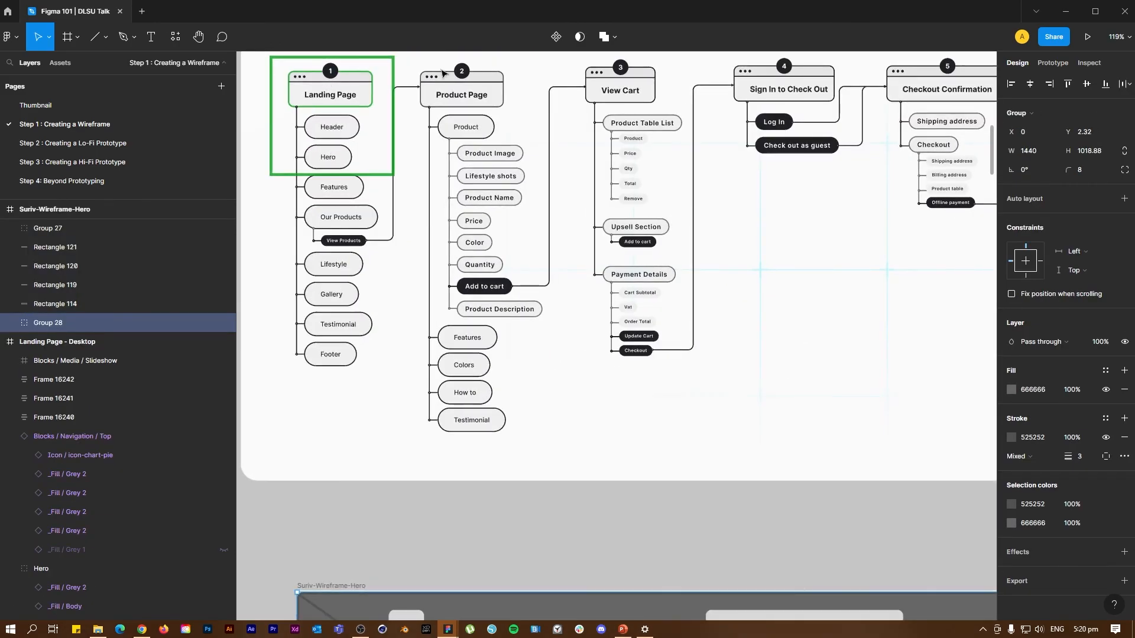
scroll(478, 174, down, 5)
scroll(490, 223, down, 3)
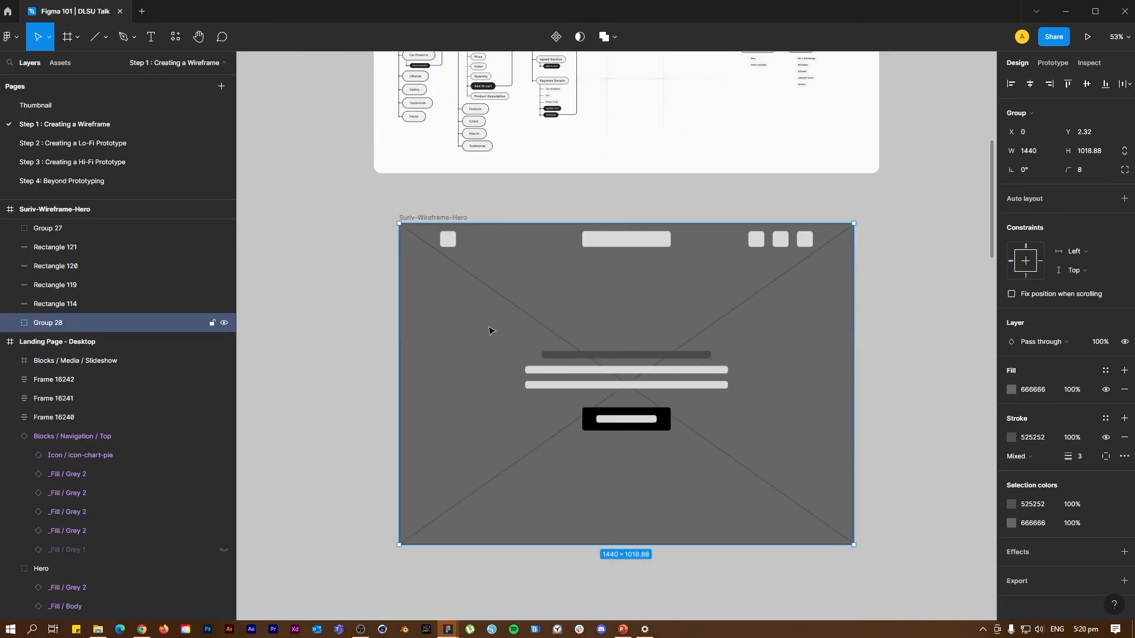
- Examine the completed Landing Page - Desktop wireframe from its hero section through the content blocks down to the footer
scroll(510, 359, down, 5)
click(818, 412)
drag(818, 437, 283, 293)
drag(847, 301, 506, 271)
scroll(507, 261, up, 2)
scroll(510, 262, down, 1)
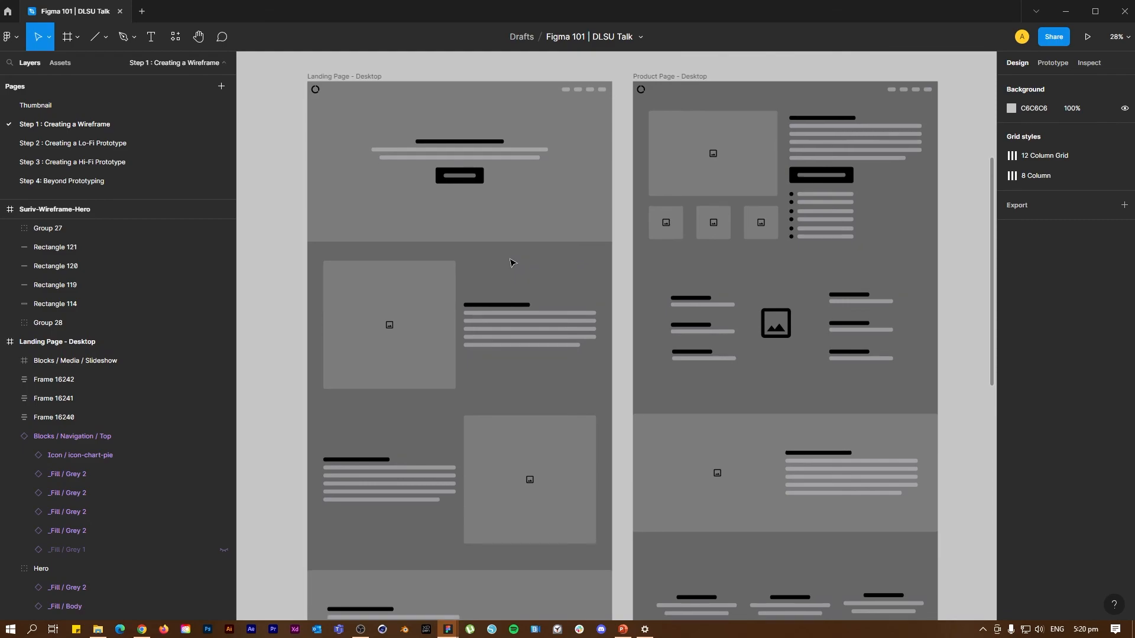
scroll(512, 263, down, 1)
scroll(512, 263, down, 5)
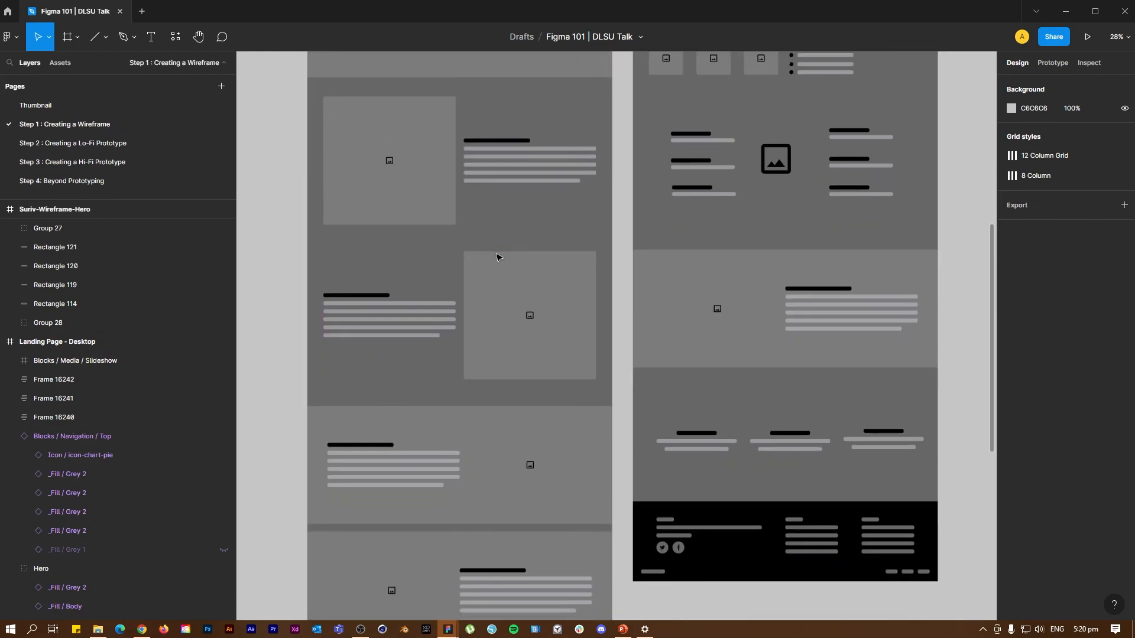
scroll(486, 253, down, 15)
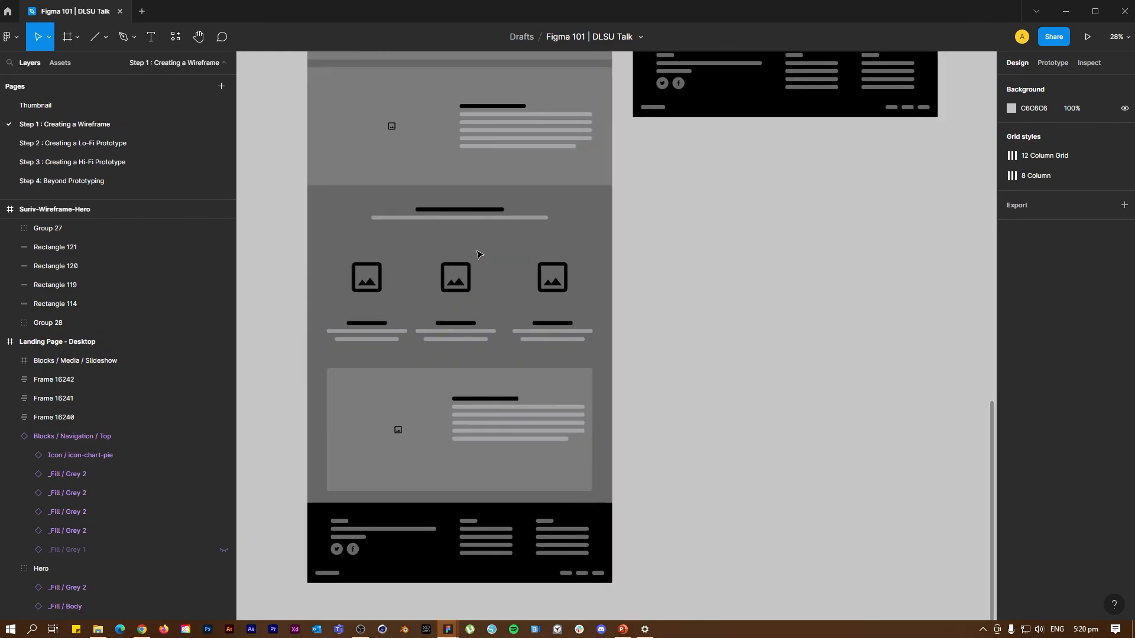
scroll(473, 253, up, 20)
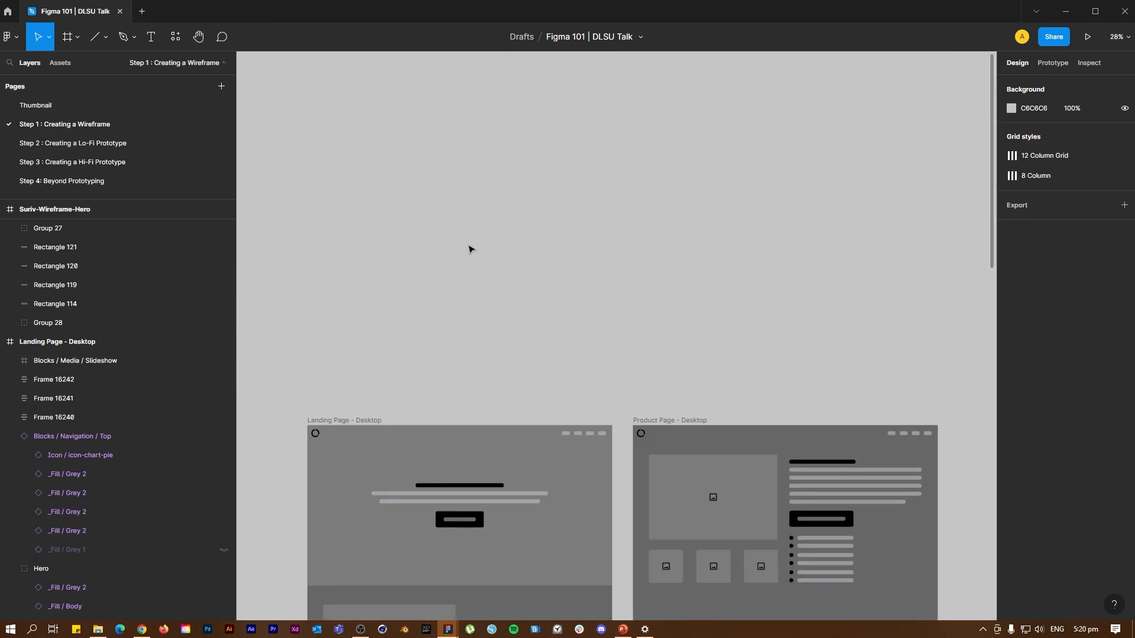
scroll(470, 265, down, 6)
scroll(470, 266, down, 10)
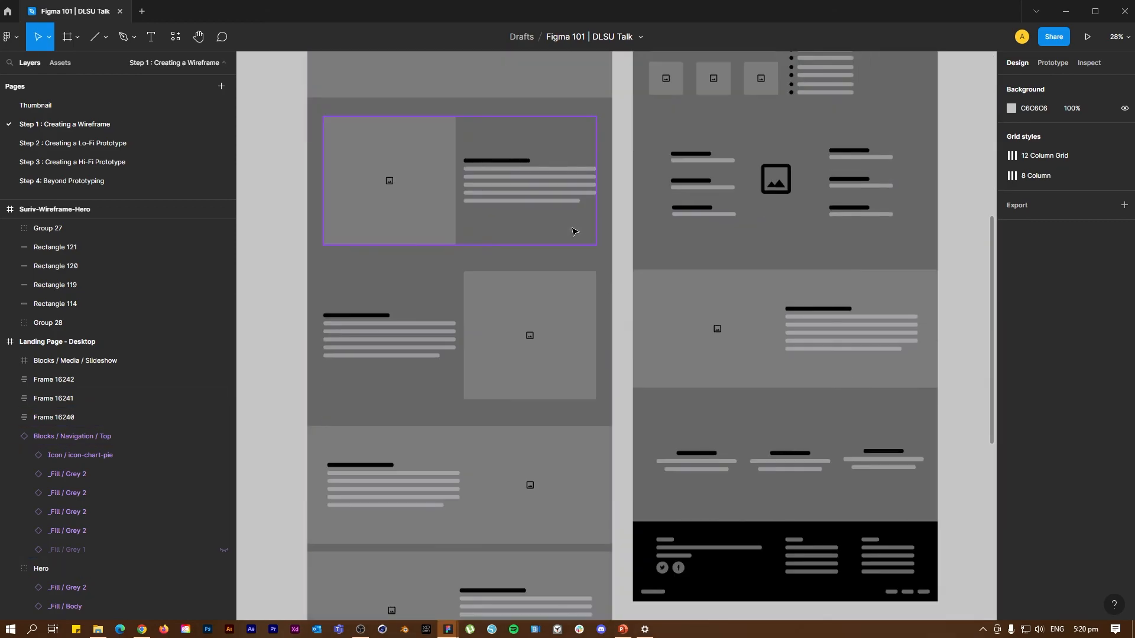
scroll(555, 367, up, 12)
scroll(545, 373, down, 4)
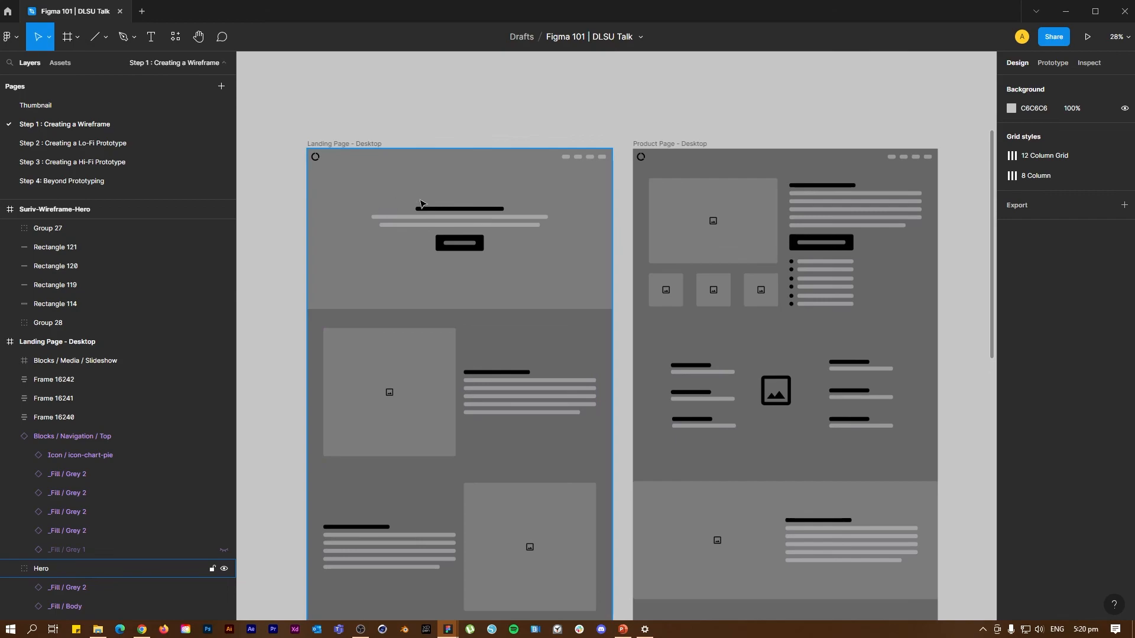
scroll(579, 278, down, 3)
scroll(547, 289, down, 1)
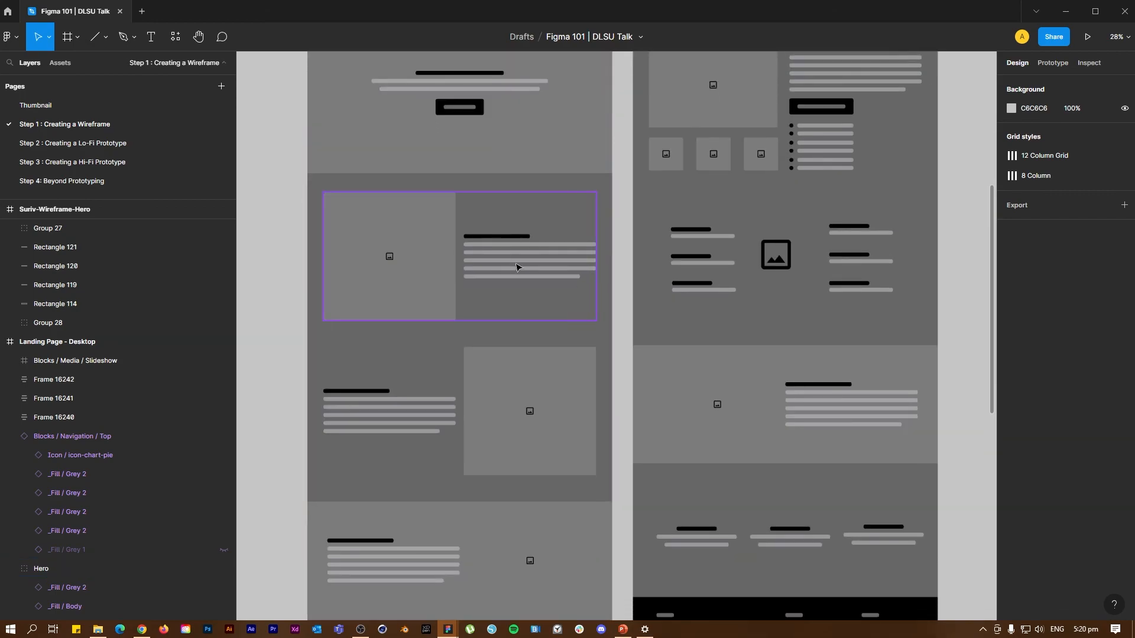
scroll(518, 266, down, 5)
- Review the Product Page - Desktop wireframe down to its footer and view it side by side with the landing page
scroll(776, 264, up, 7)
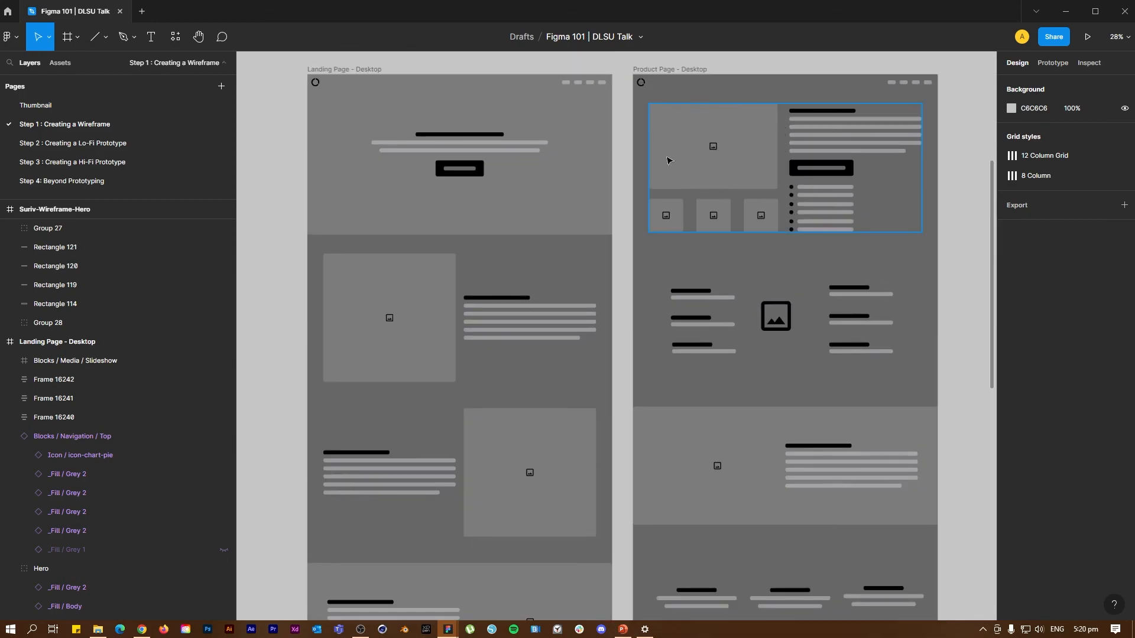
ctrl+scroll(776, 193, down, 1)
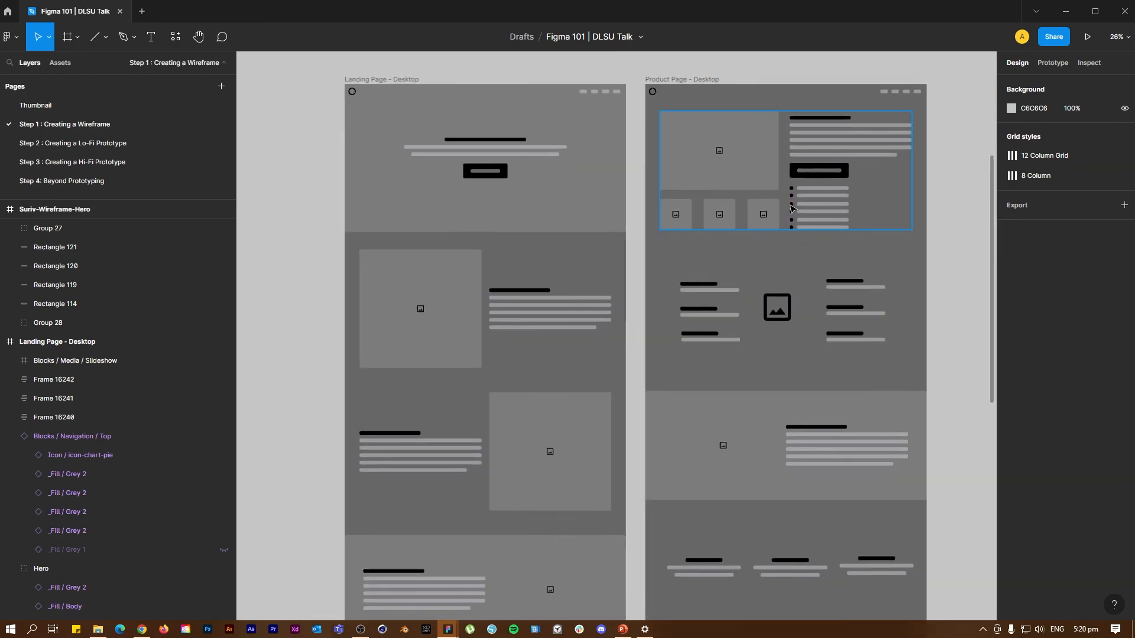
scroll(747, 255, down, 5)
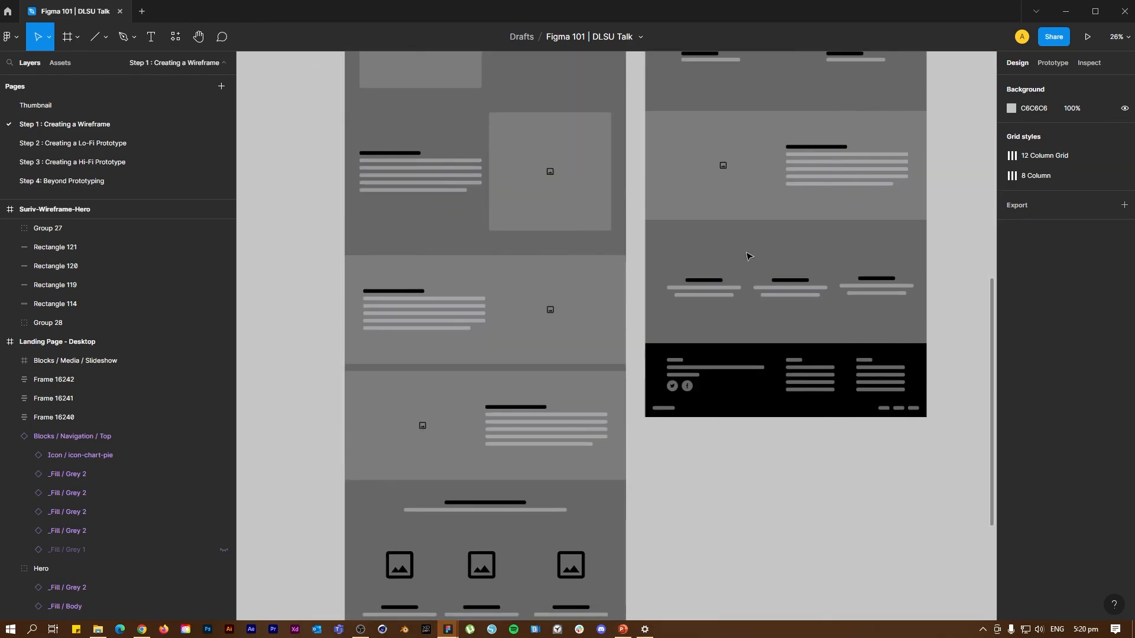
scroll(747, 256, up, 6)
ctrl+scroll(538, 286, down, 3)
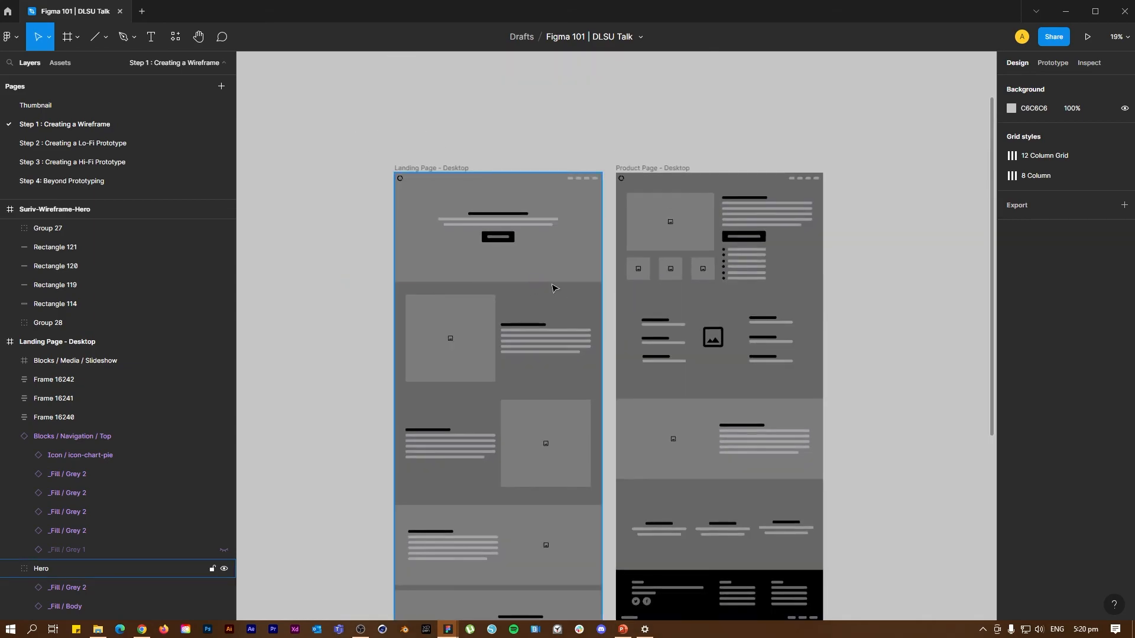